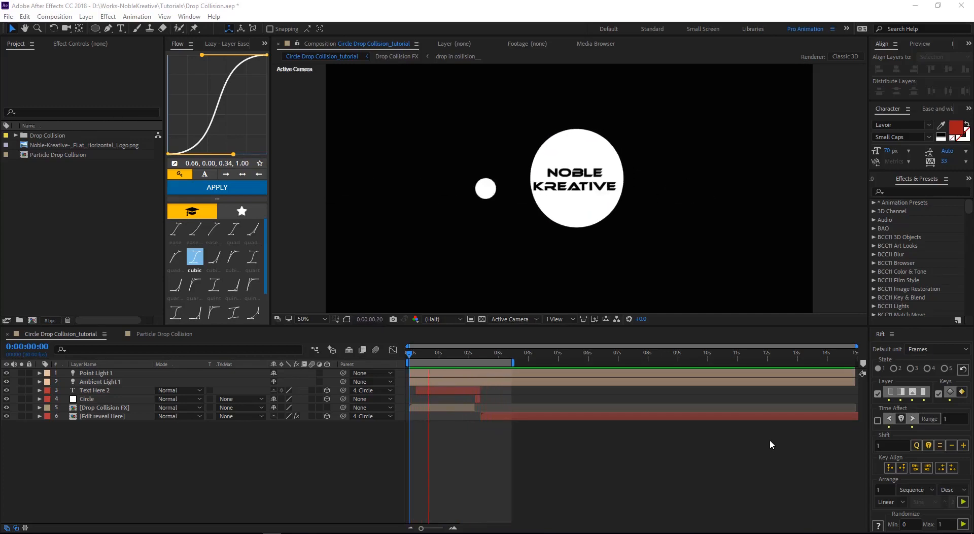
In the Particle Drop Collision composition, create a white 1920 x 1080 px solid named Circle
{"action": "left_click", "coordinate": [187, 333]}
{"action": "key", "text": "ctrl+y"}
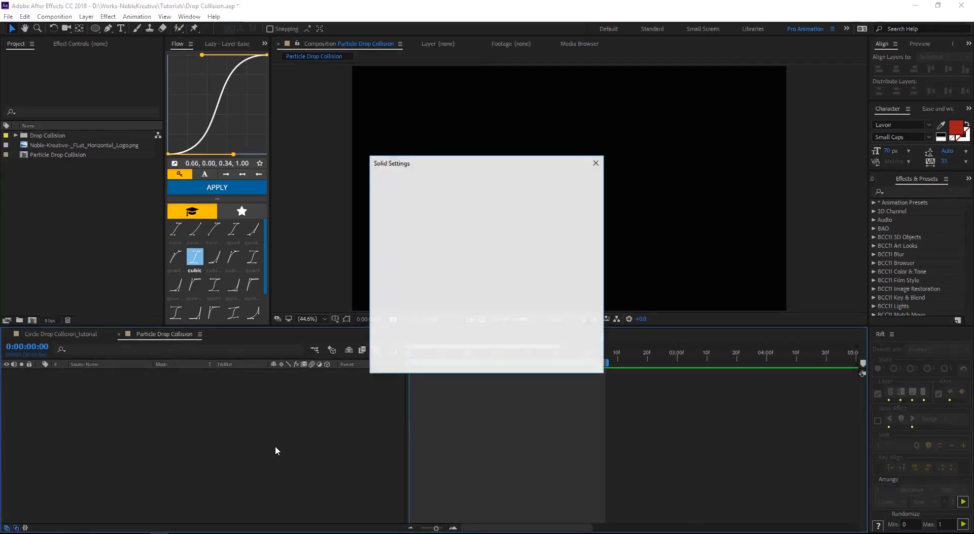
{"action": "type", "text": "Cir"}
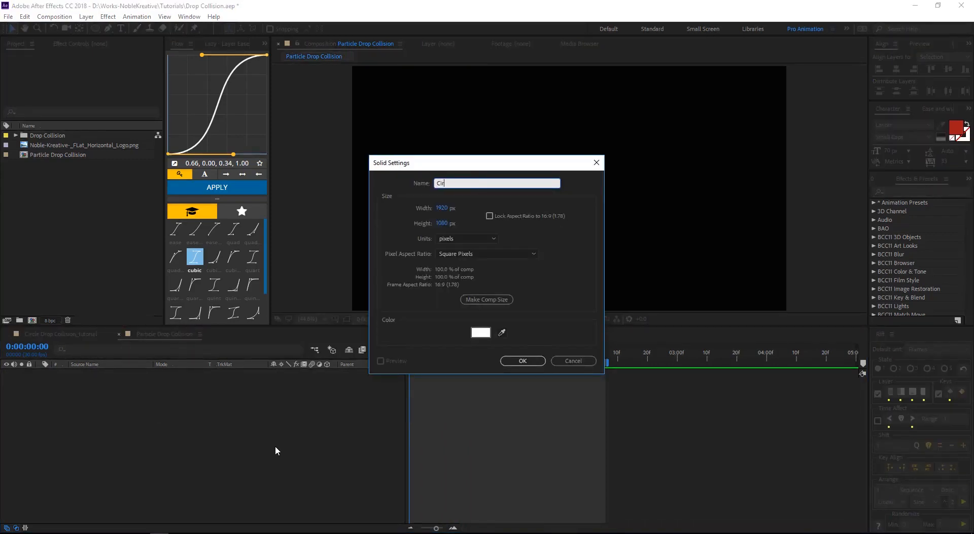
{"action": "type", "text": "cle"}
{"action": "key", "text": "Return"}
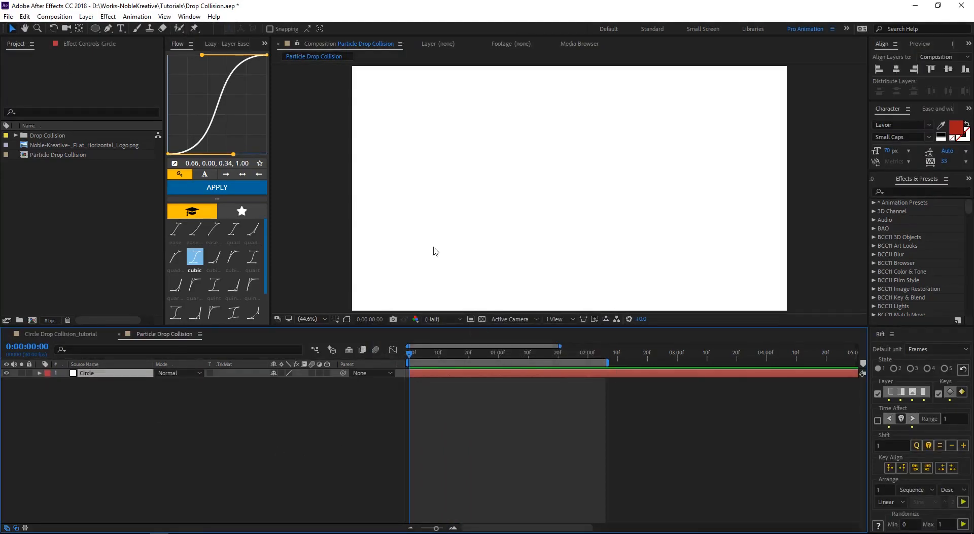
Draw a circular mask with the Ellipse tool on the Circle solid near the centre of the frame
{"action": "key", "text": "q"}
{"action": "mouse_move", "coordinate": [538, 154]}
{"action": "left_mouse_down"}
{"action": "mouse_move", "coordinate": [690, 279]}
{"action": "mouse_move", "coordinate": [699, 303]}
{"action": "mouse_move", "coordinate": [640, 248]}
{"action": "mouse_move", "coordinate": [659, 257]}
{"action": "mouse_move", "coordinate": [650, 253]}
{"action": "left_mouse_up"}
{"action": "key", "text": "space"}
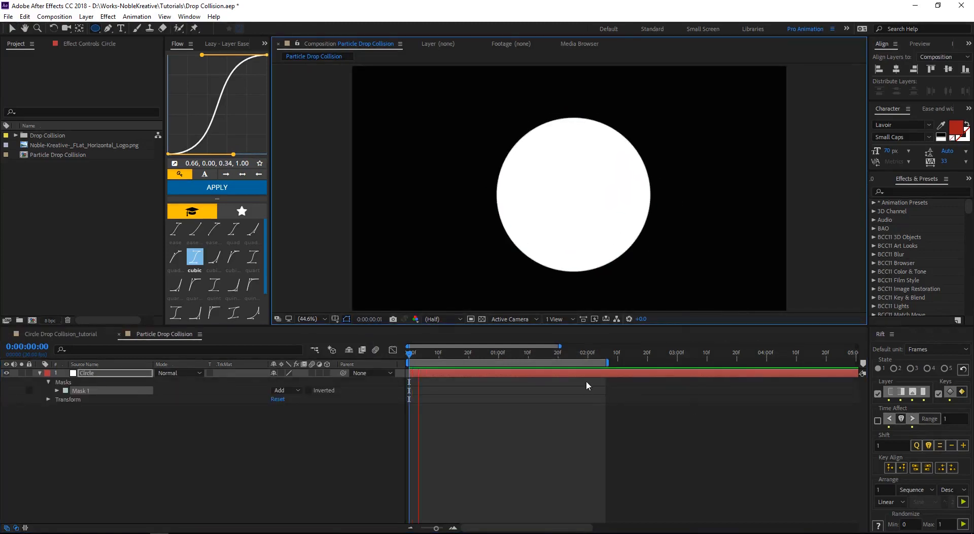
{"action": "key", "text": "v"}
{"action": "key", "text": "space"}
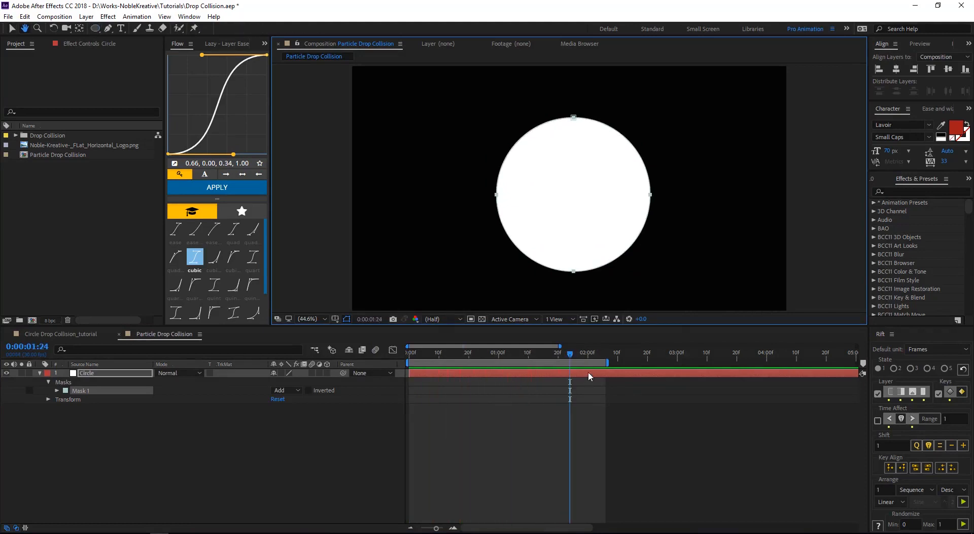
Keyframe Mask 1's Mask Path with the circular shape at 0:00:00:00 and 0:00:02:01
{"action": "left_click", "coordinate": [151, 458]}
{"action": "left_click", "coordinate": [57, 391]}
{"action": "left_click_drag", "start_coordinate": [475, 356], "coordinate": [397, 360]}
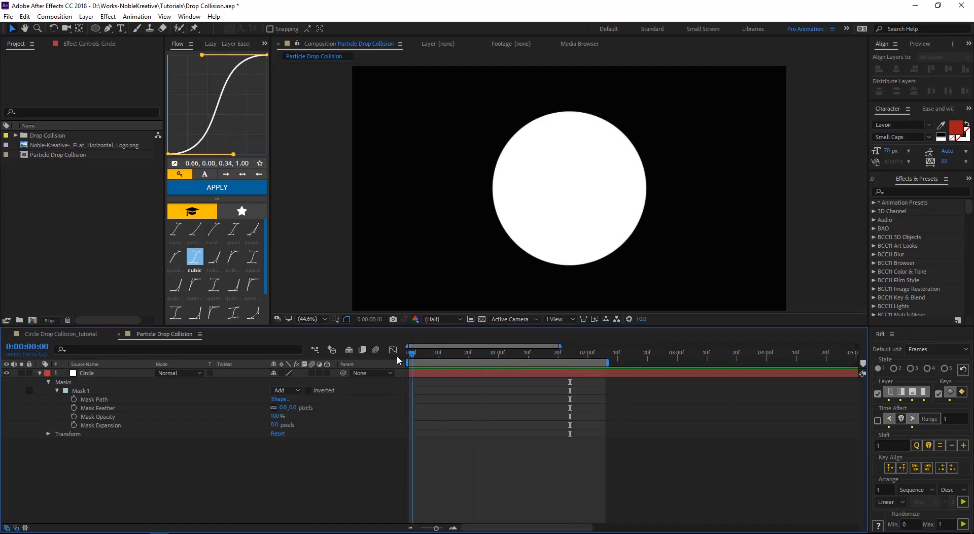
{"action": "left_click", "coordinate": [90, 400]}
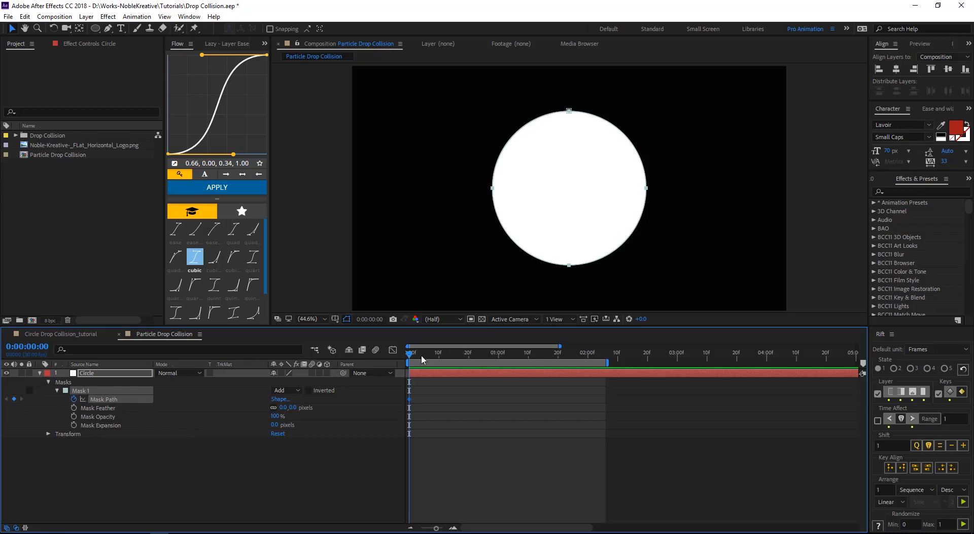
{"action": "left_click_drag", "start_coordinate": [410, 354], "coordinate": [591, 354]}
{"action": "left_click", "coordinate": [13, 399]}
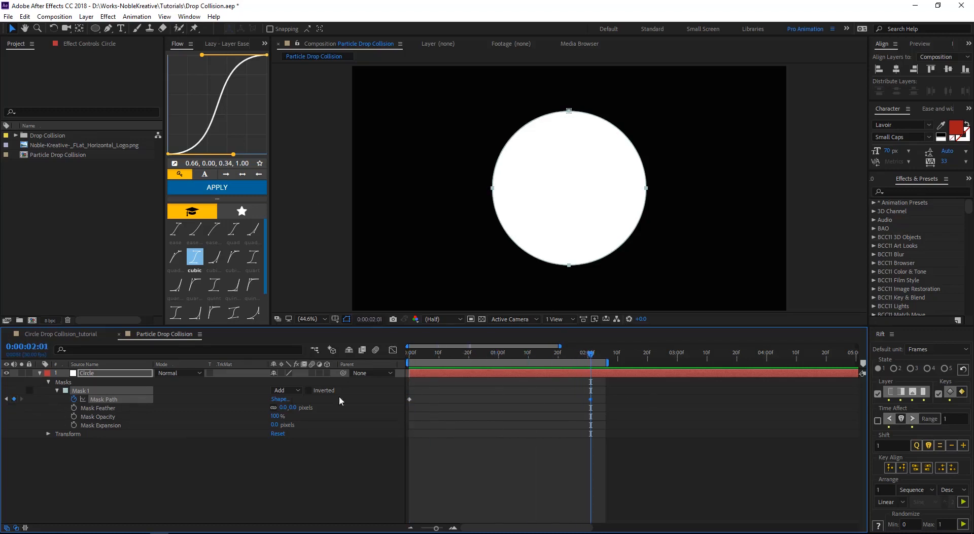
{"action": "left_click", "coordinate": [471, 398]}
At 0:00:00:11, reshape the mask by pulling its left vertex inward and its right vertex outward
{"action": "left_click", "coordinate": [400, 351]}
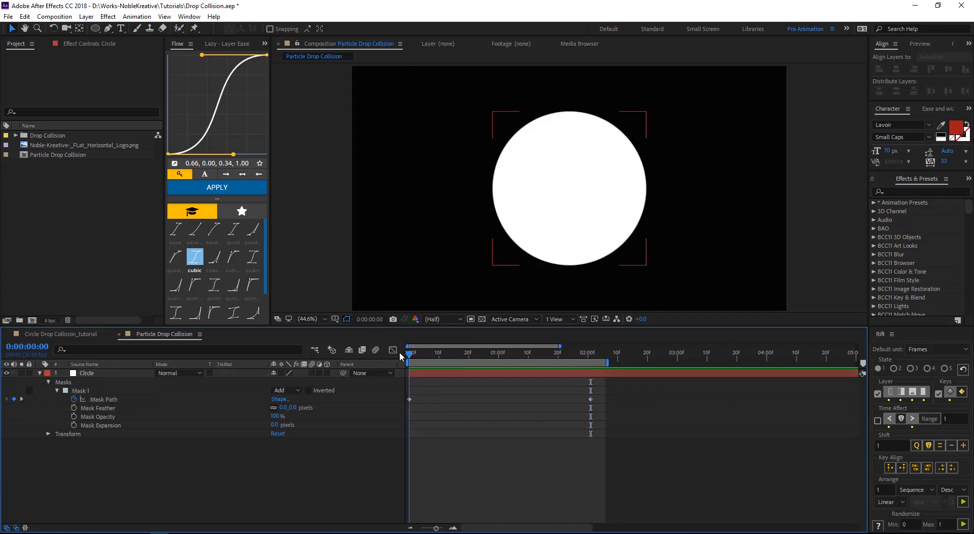
{"action": "key", "text": "shift+Page_Down"}
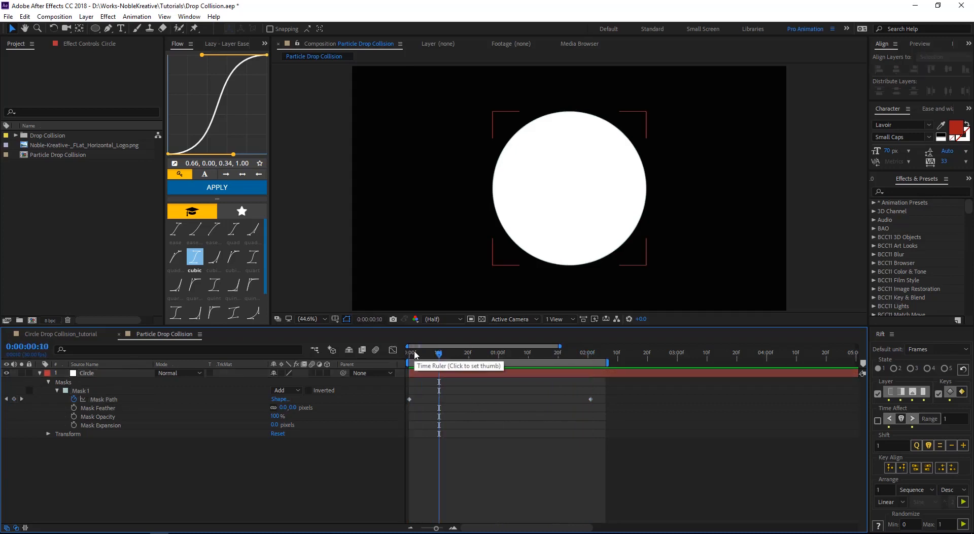
{"action": "key", "text": "shift+Page_Down"}
{"action": "key", "text": "shift+Page_Up"}
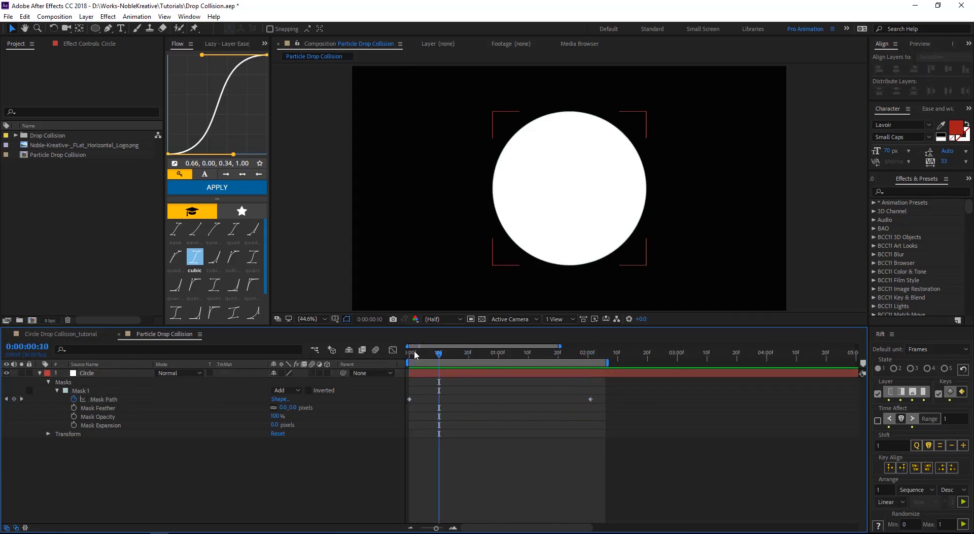
{"action": "key", "text": "shift+Page_Down"}
{"action": "key", "text": "Page_Up"}
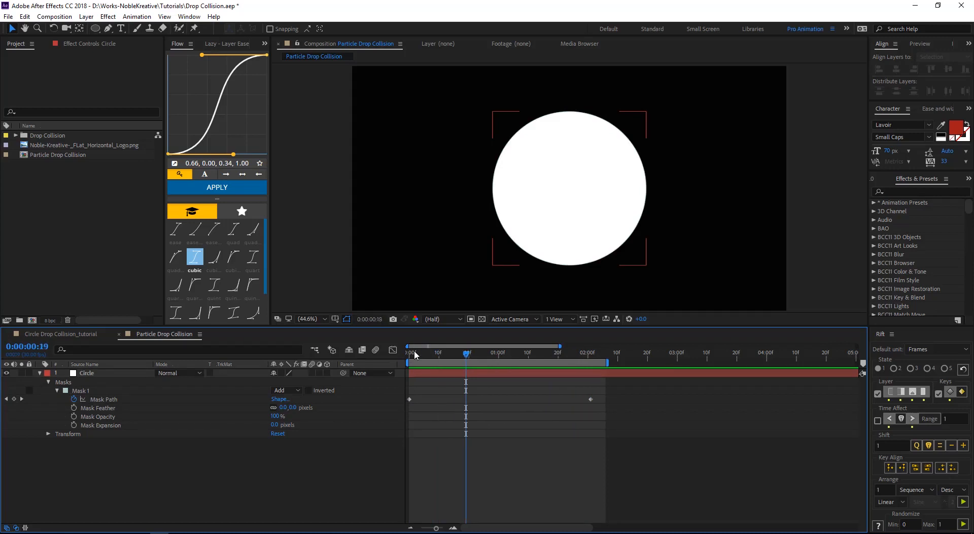
{"action": "key", "text": "Page_Up"}
{"action": "left_click_drag", "start_coordinate": [446, 358], "coordinate": [442, 358]}
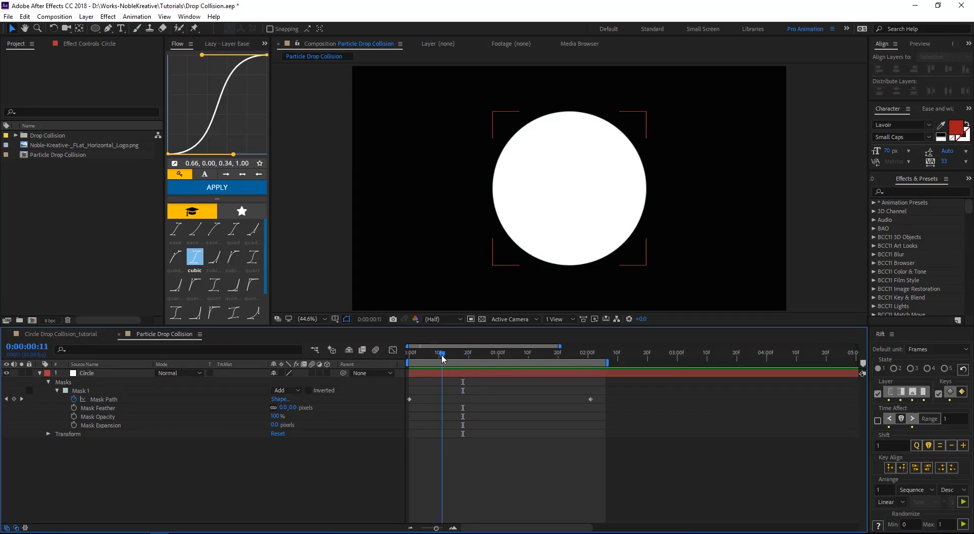
{"action": "left_click", "coordinate": [587, 217]}
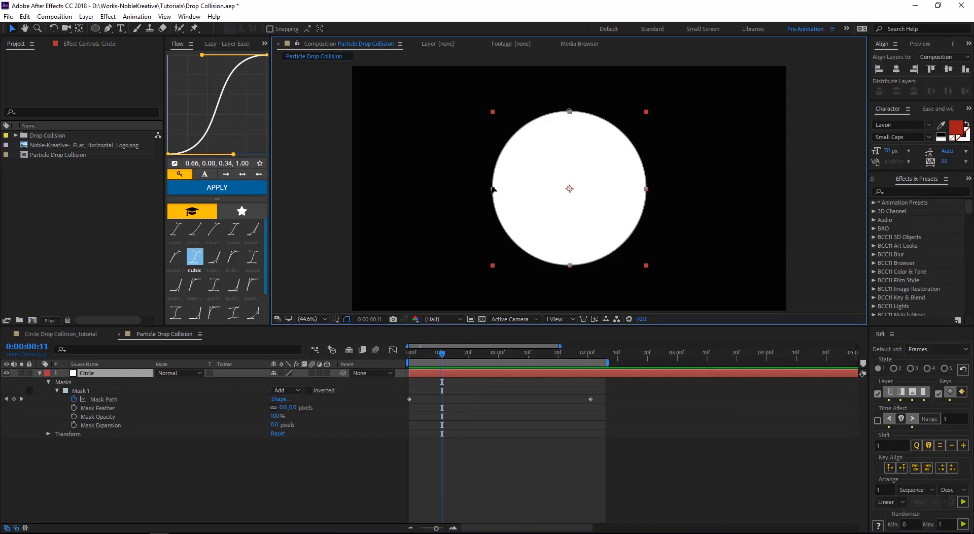
{"action": "left_click_drag", "start_coordinate": [492, 190], "coordinate": [513, 186]}
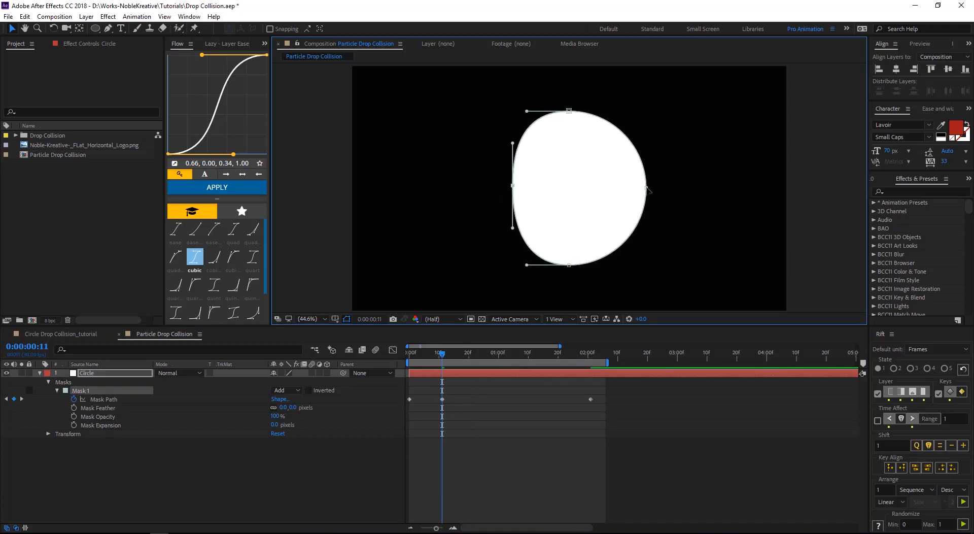
{"action": "left_click_drag", "start_coordinate": [646, 186], "coordinate": [672, 185]}
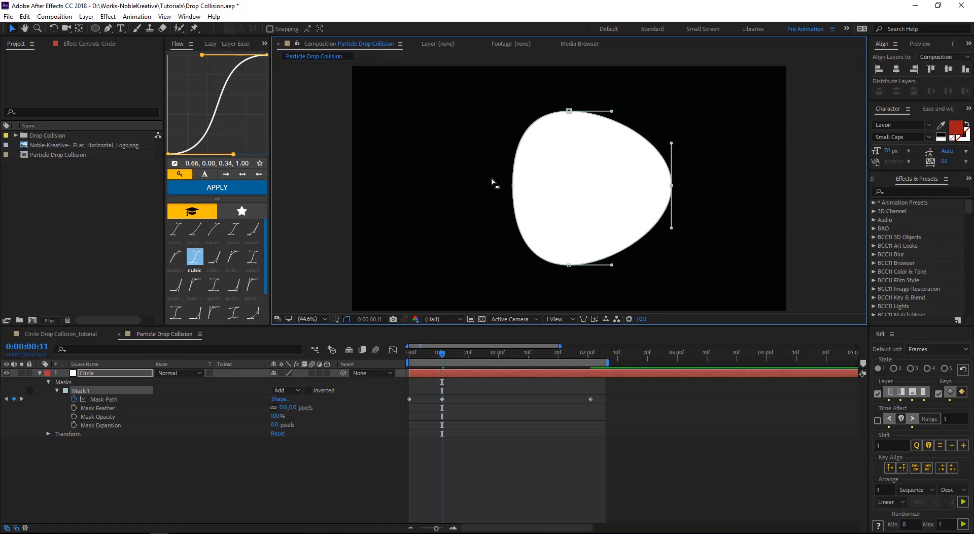
Reshape the mask to bulge left at 0:00:00:22, and to extend slightly farther right than left at 0:00:01:01
{"action": "left_click_drag", "start_coordinate": [441, 353], "coordinate": [474, 361]}
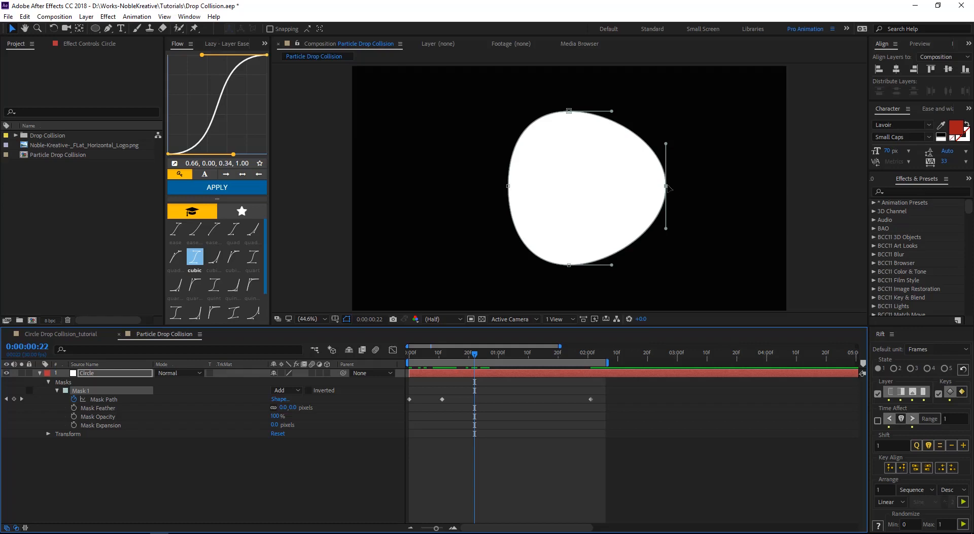
{"action": "left_click_drag", "start_coordinate": [667, 186], "coordinate": [621, 188]}
{"action": "left_click_drag", "start_coordinate": [508, 187], "coordinate": [485, 188]}
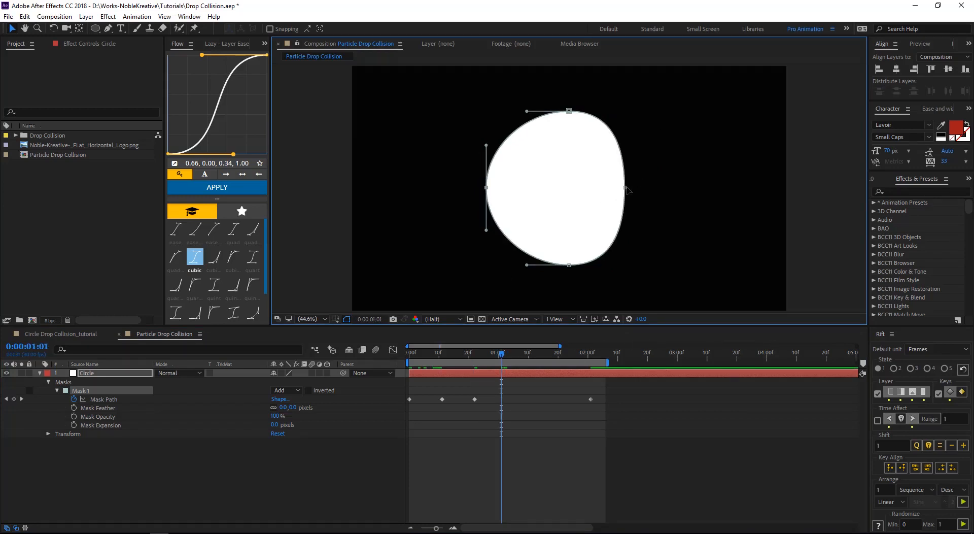
{"action": "left_click_drag", "start_coordinate": [625, 186], "coordinate": [646, 187]}
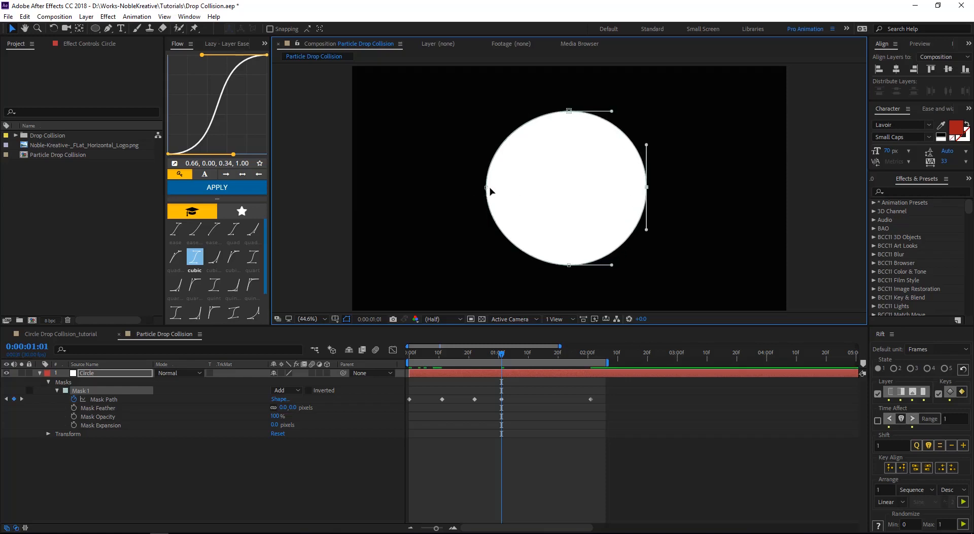
{"action": "left_click_drag", "start_coordinate": [490, 188], "coordinate": [506, 189]}
At 0:00:01:10, reshape the mask by moving its left vertex slightly outward and its right vertex slightly inward
{"action": "key", "text": "shift+Page_Down"}
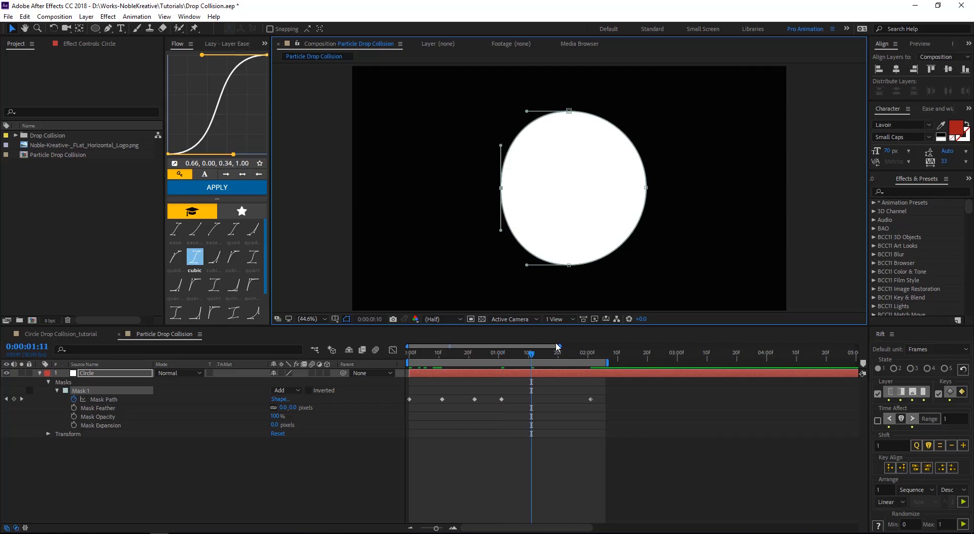
{"action": "key", "text": "Page_Up"}
{"action": "left_click_drag", "start_coordinate": [501, 187], "coordinate": [494, 187]}
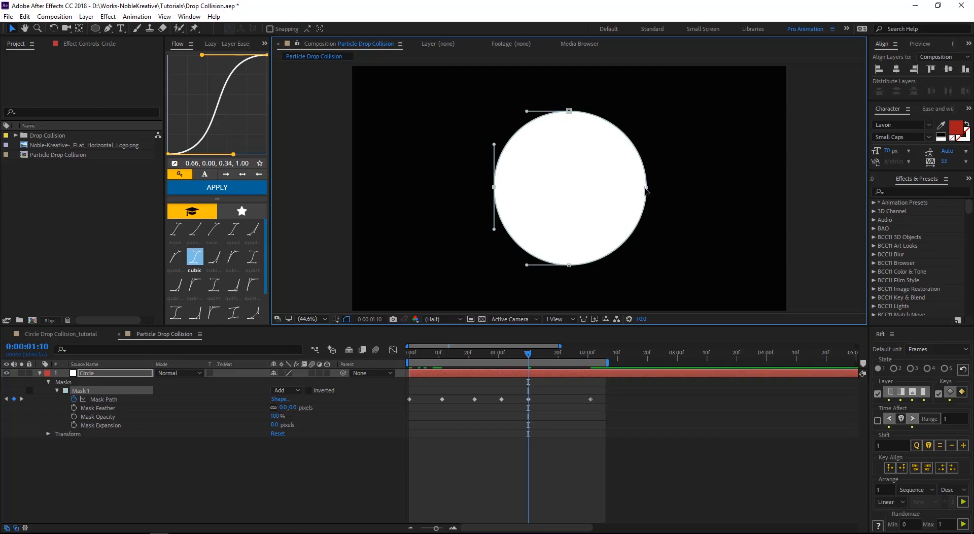
{"action": "left_click_drag", "start_coordinate": [646, 187], "coordinate": [636, 186]}
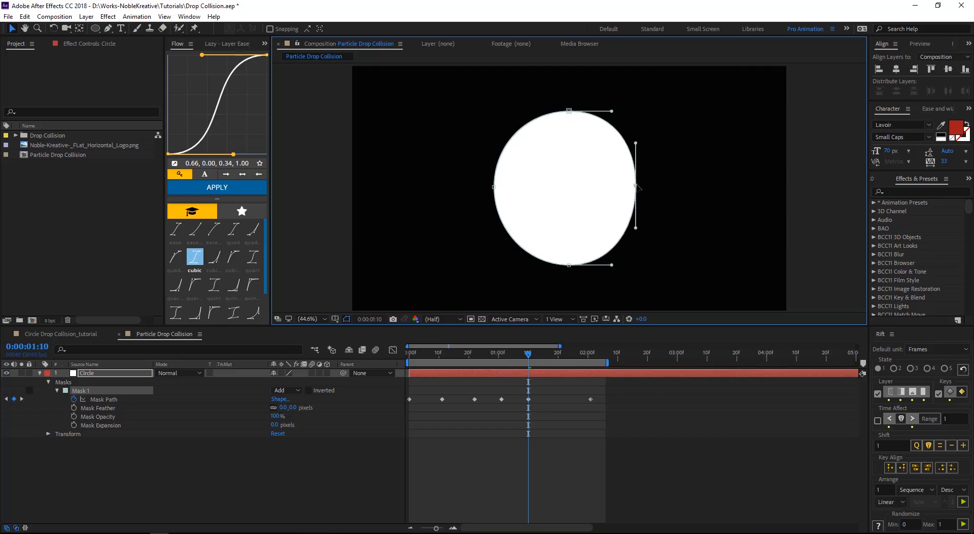
{"action": "left_click_drag", "start_coordinate": [528, 350], "coordinate": [555, 361]}
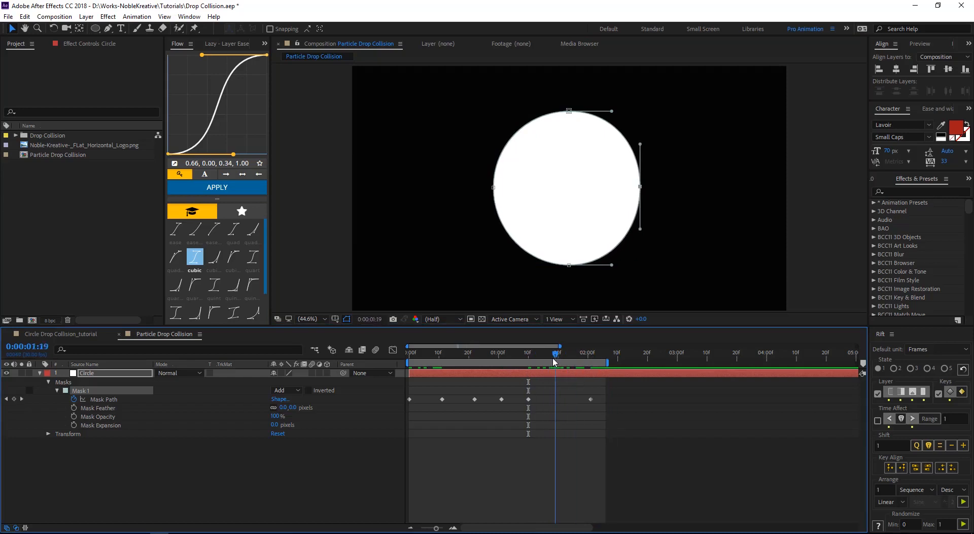
{"action": "left_click_drag", "start_coordinate": [495, 189], "coordinate": [500, 190]}
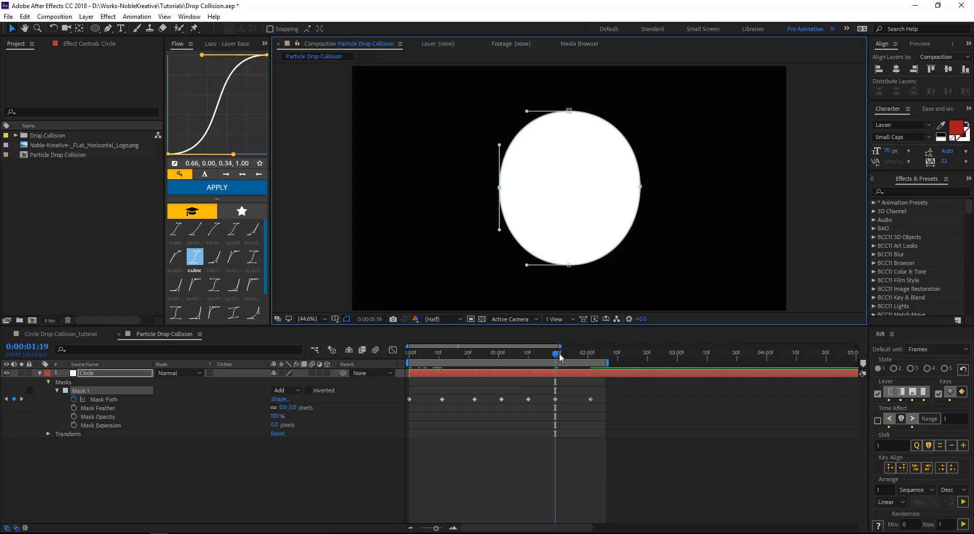
{"action": "left_click_drag", "start_coordinate": [557, 353], "coordinate": [528, 354]}
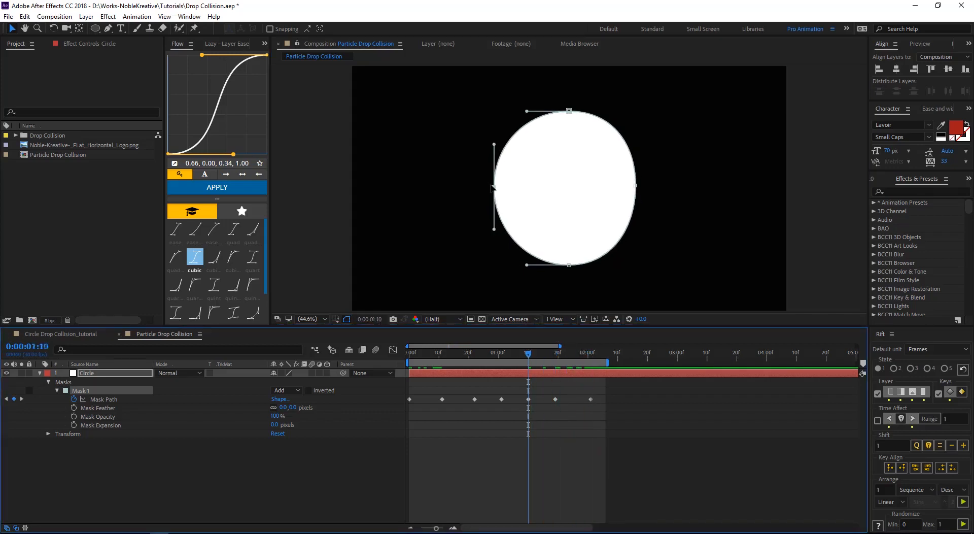
{"action": "left_click", "coordinate": [555, 400]}
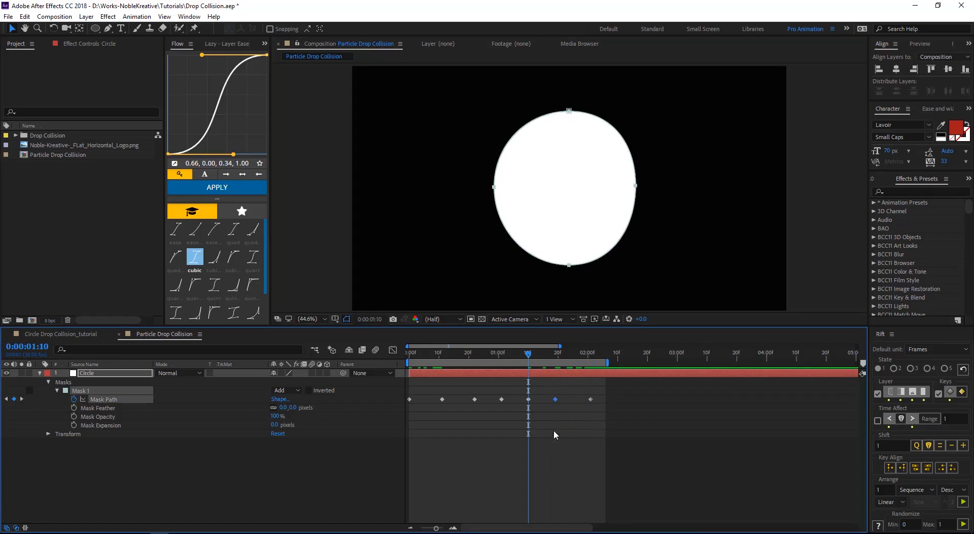
{"action": "key", "text": "Delete"}
Pull the mask's left vertex slightly farther outward at 0:00:01:10 and preview the wobble animation
{"action": "mouse_move", "coordinate": [529, 355]}
{"action": "left_mouse_down"}
{"action": "mouse_move", "coordinate": [583, 364]}
{"action": "mouse_move", "coordinate": [501, 365]}
{"action": "mouse_move", "coordinate": [528, 364]}
{"action": "left_mouse_up"}
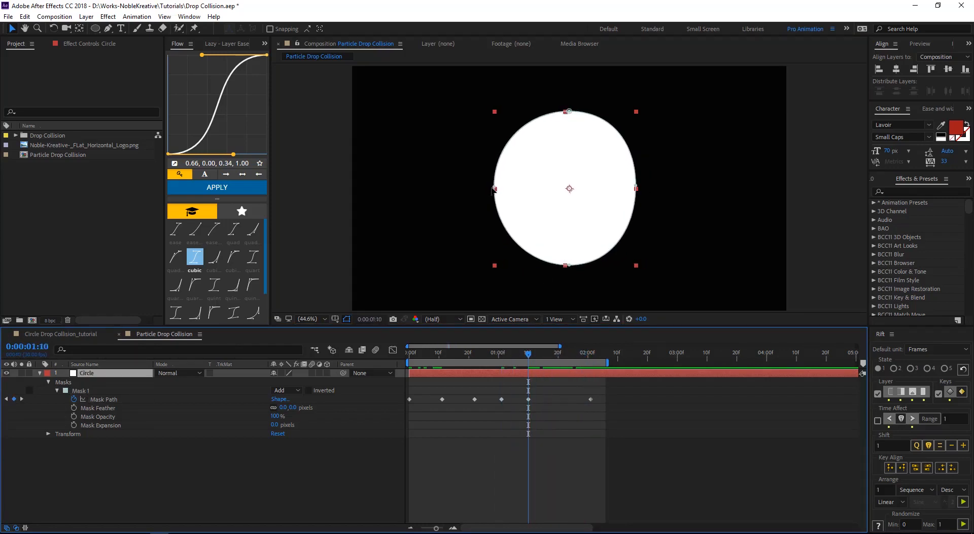
{"action": "left_click_drag", "start_coordinate": [495, 188], "coordinate": [489, 186]}
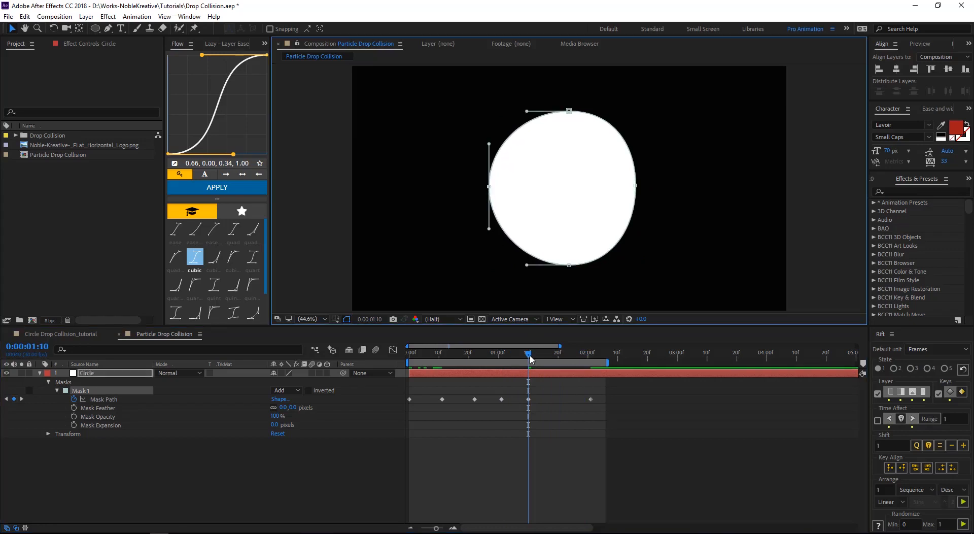
{"action": "key", "text": "space"}
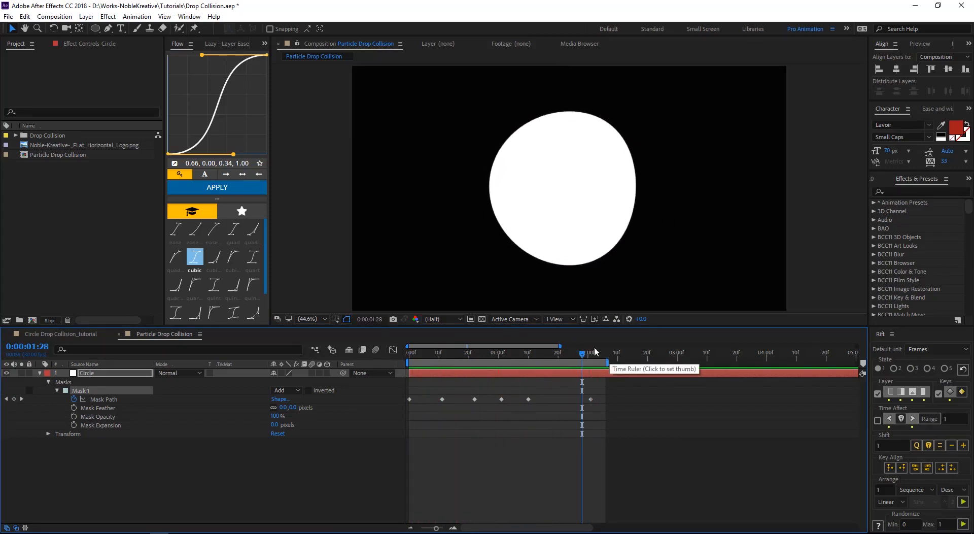
{"action": "key", "text": "space"}
Apply Easy Ease to all of the circle's Mask Path keyframes
{"action": "left_click_drag", "start_coordinate": [616, 392], "coordinate": [383, 426]}
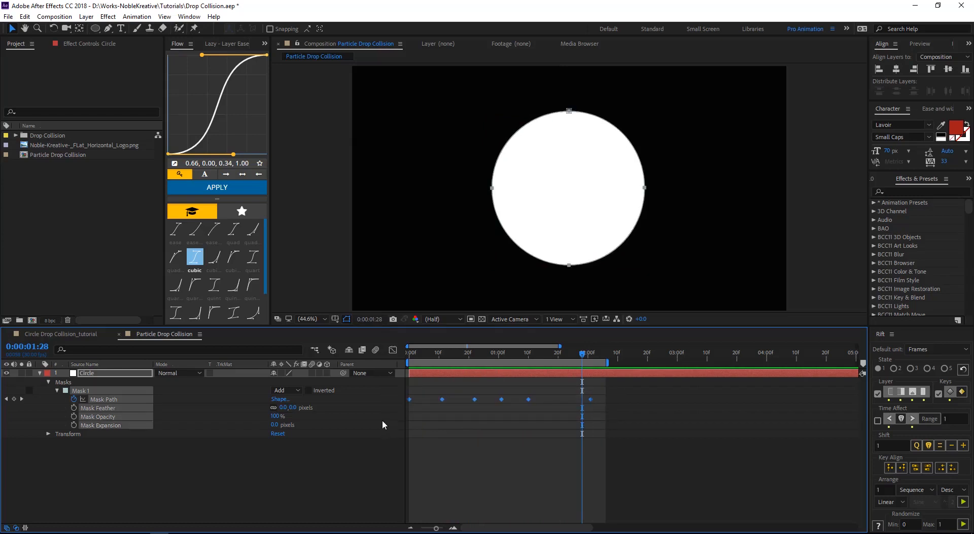
{"action": "key", "text": "F9"}
{"action": "left_click", "coordinate": [472, 422]}
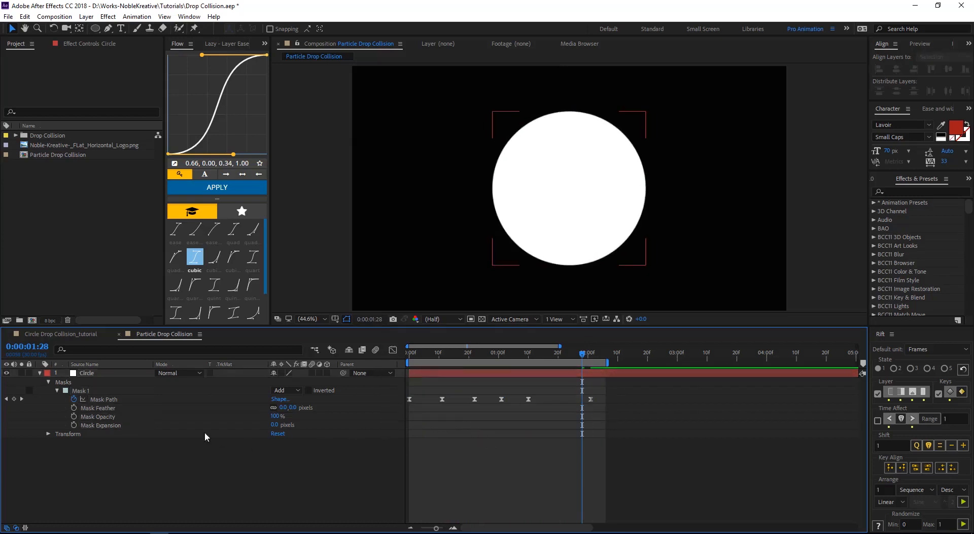
Set a Position keyframe on the Circle layer at 0:00:00:00 and show the Mask Path keyframes alongside it
{"action": "left_click", "coordinate": [105, 373]}
{"action": "key", "text": "p"}
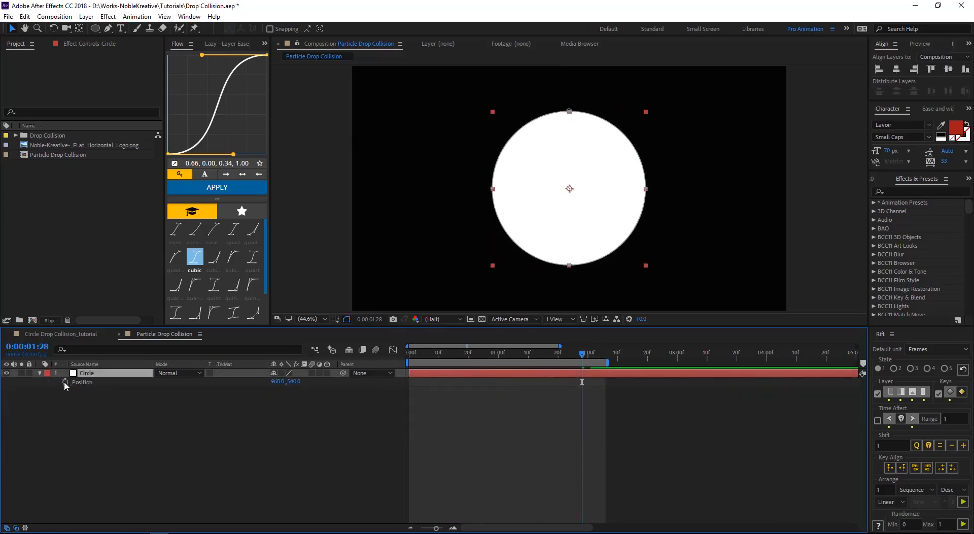
{"action": "key", "text": "Home"}
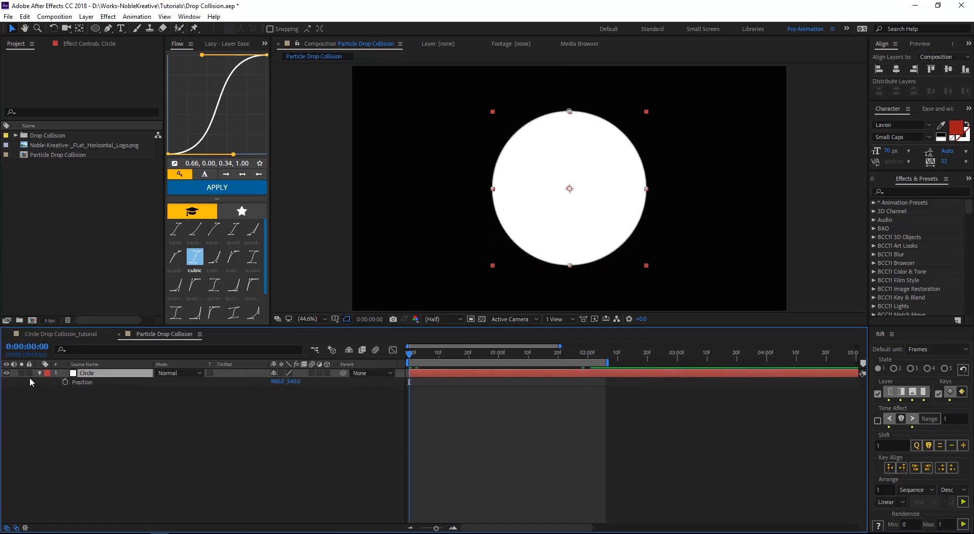
{"action": "left_click", "coordinate": [65, 382]}
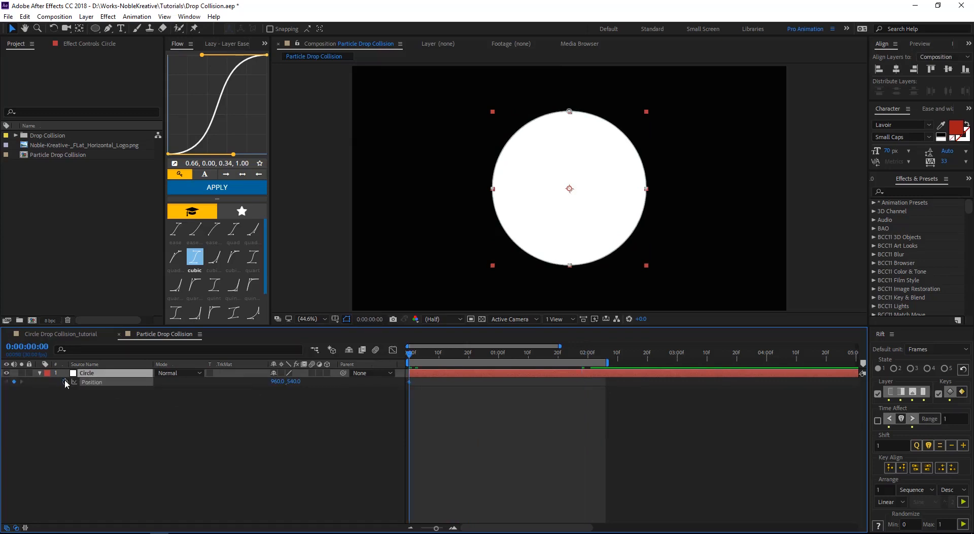
{"action": "key", "text": "shift+m"}
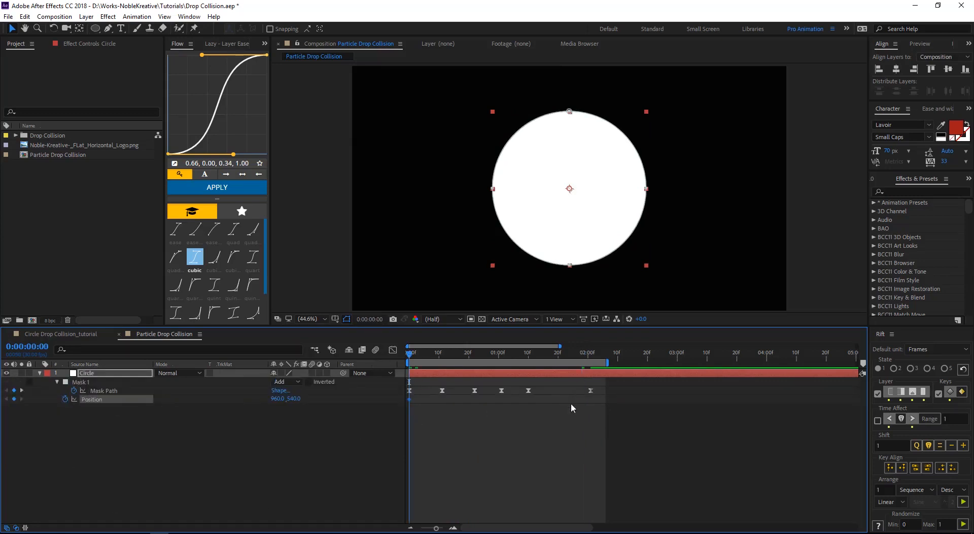
Add a Position keyframe at the last Mask Path keyframe and set the circle's X position to 980 at 0:00:00:10
{"action": "left_click", "coordinate": [591, 357]}
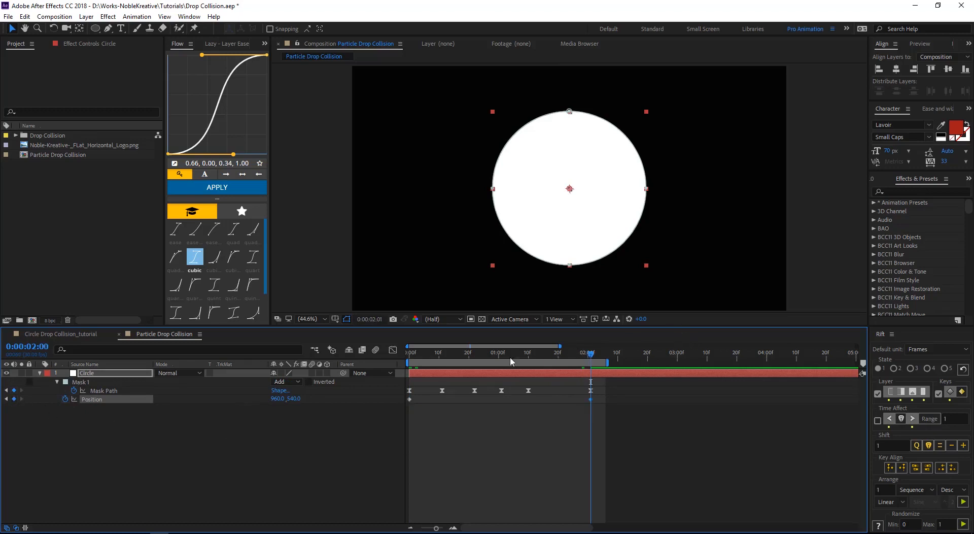
{"action": "key", "text": "Home"}
{"action": "left_click_drag", "start_coordinate": [415, 364], "coordinate": [441, 367]}
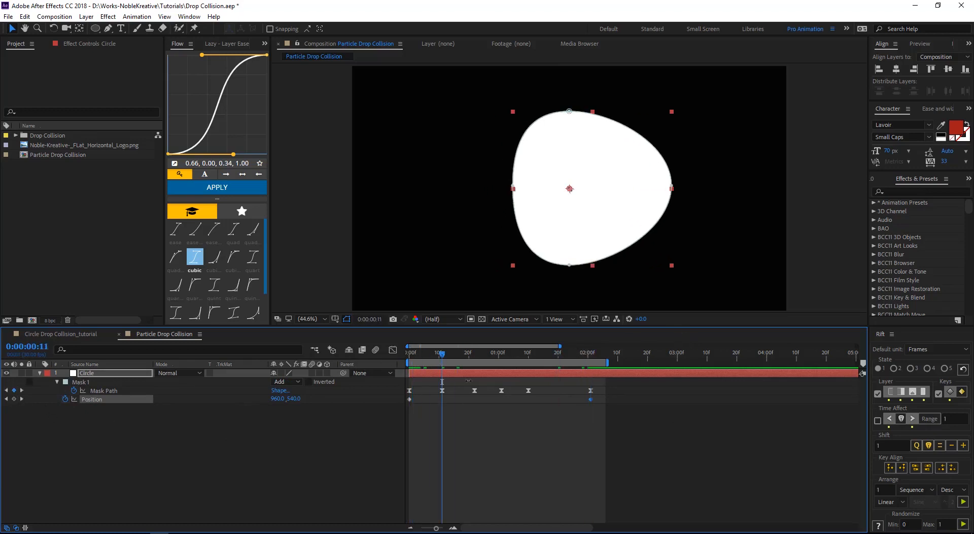
{"action": "key", "text": "Page_Up"}
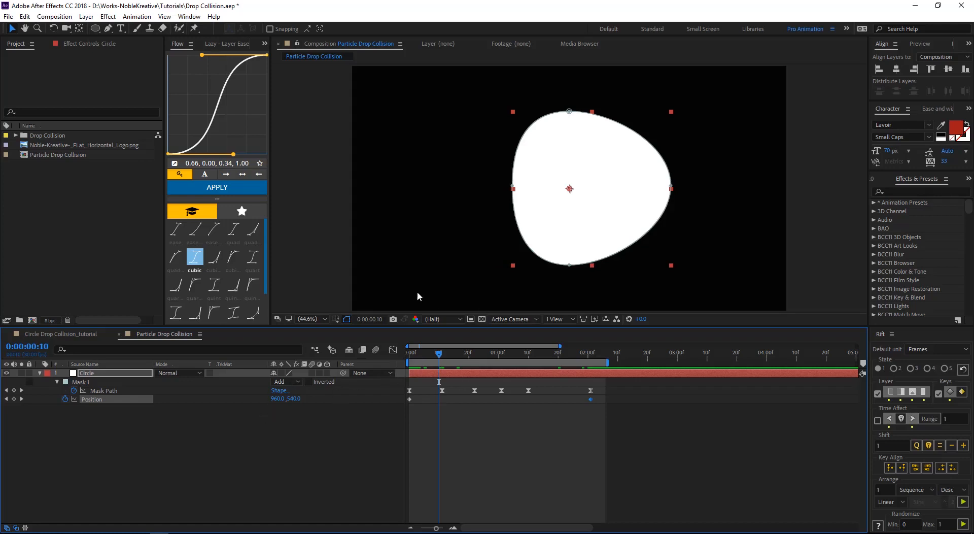
{"action": "left_click", "coordinate": [277, 399]}
{"action": "type", "text": "980"}
{"action": "key", "text": "Return"}
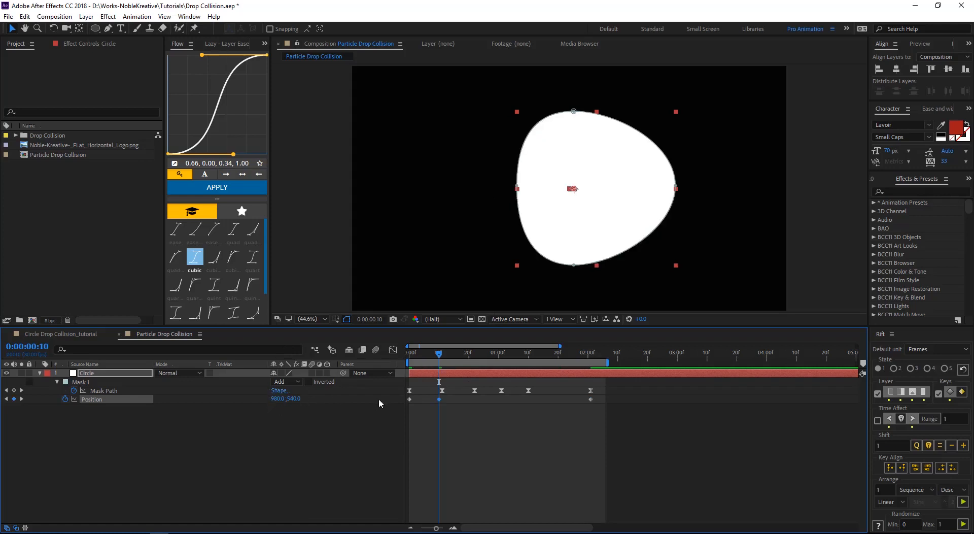
Keyframe the circle's X position at about 948.7 at 0:00:00:21, 971.2 at 0:00:01:00 and 956 at 0:00:01:09
{"action": "left_click_drag", "start_coordinate": [440, 355], "coordinate": [471, 355]}
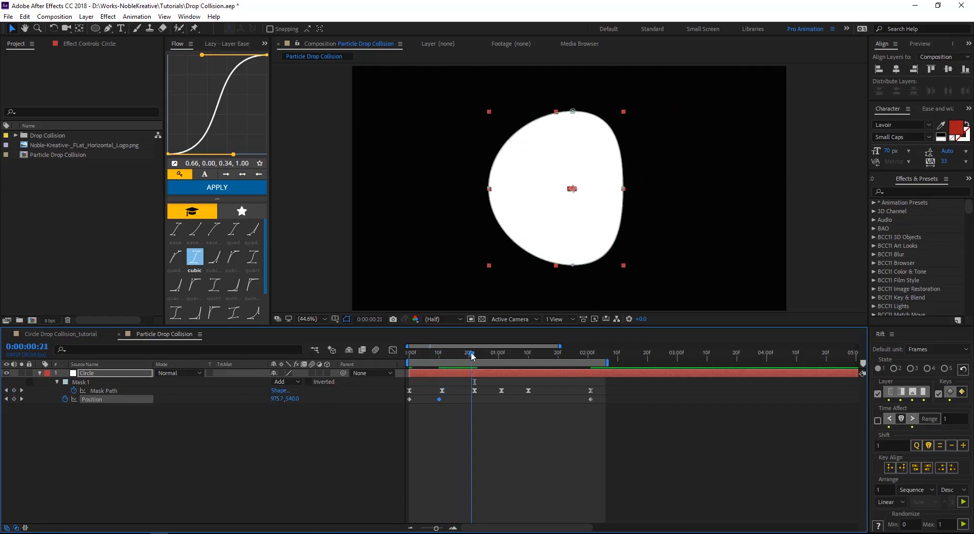
{"action": "left_click_drag", "start_coordinate": [279, 399], "coordinate": [264, 399]}
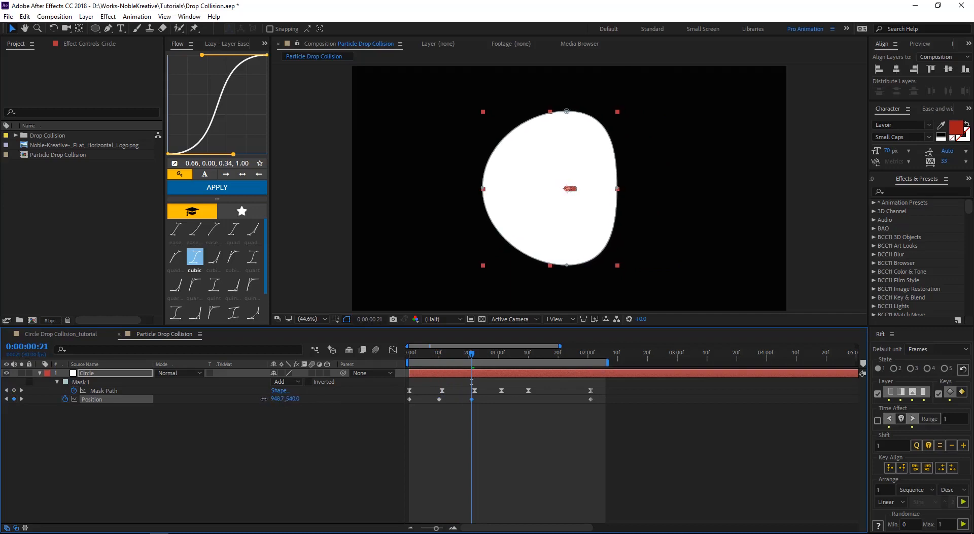
{"action": "left_click_drag", "start_coordinate": [471, 354], "coordinate": [500, 358]}
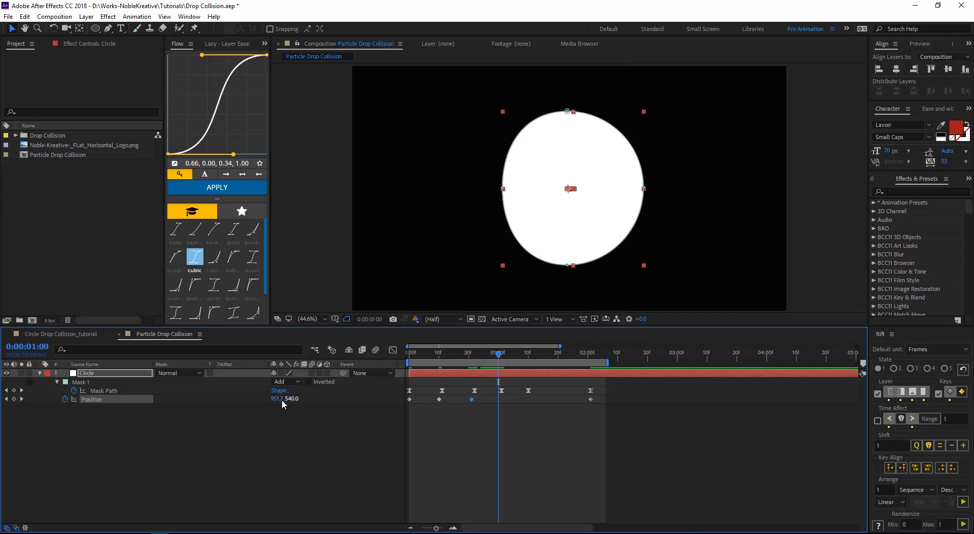
{"action": "left_click_drag", "start_coordinate": [282, 399], "coordinate": [286, 402]}
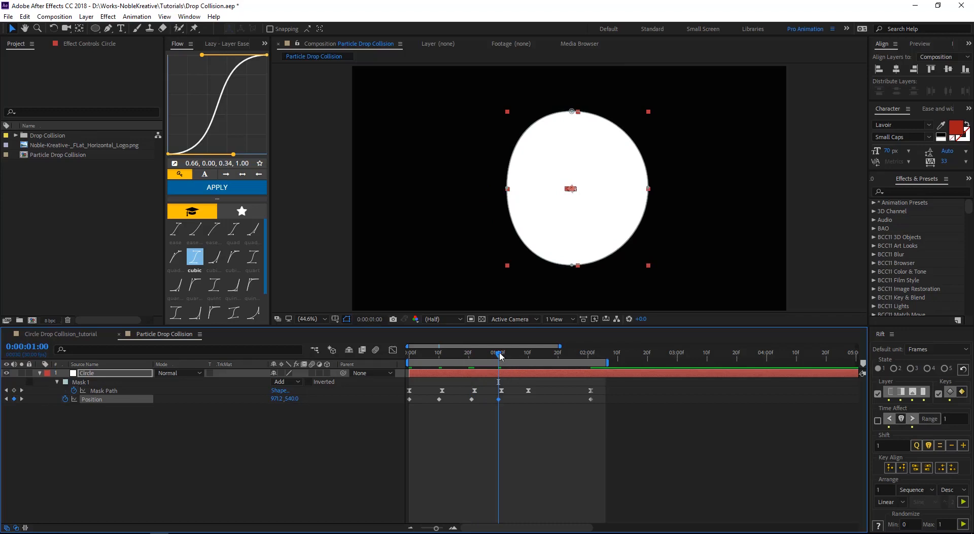
{"action": "left_click_drag", "start_coordinate": [500, 355], "coordinate": [527, 359]}
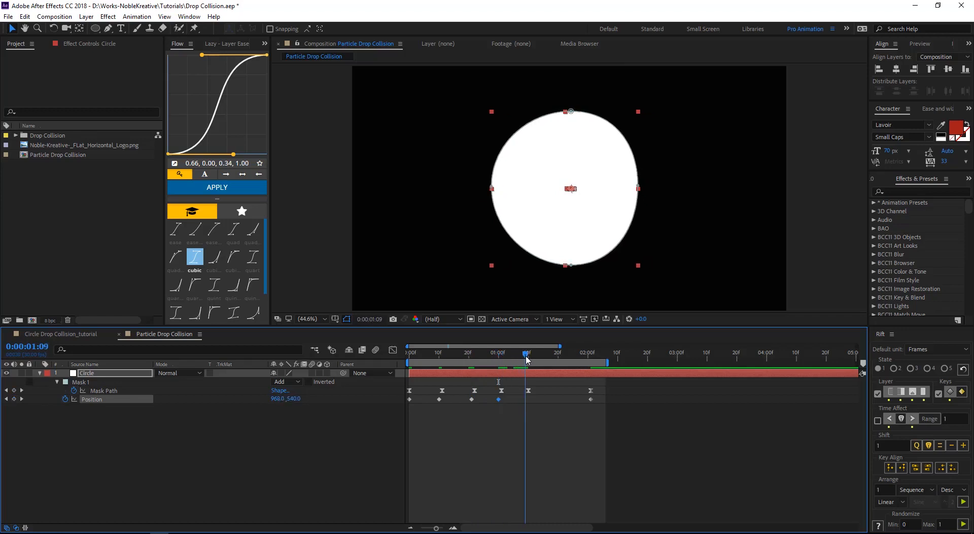
{"action": "left_click_drag", "start_coordinate": [274, 398], "coordinate": [267, 399]}
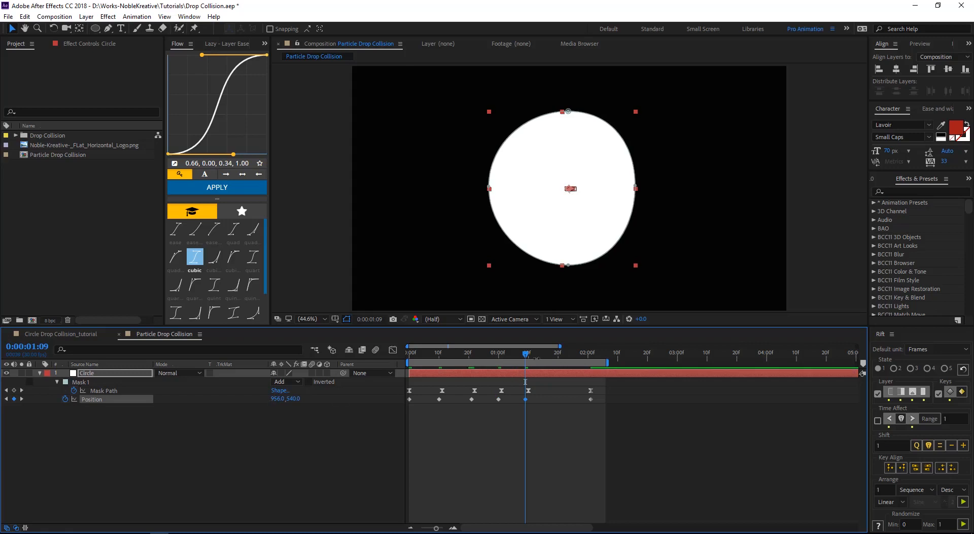
Apply Easy Ease to all of the circle's Position keyframes and display their speed graph
{"action": "left_click_drag", "start_coordinate": [533, 358], "coordinate": [599, 368]}
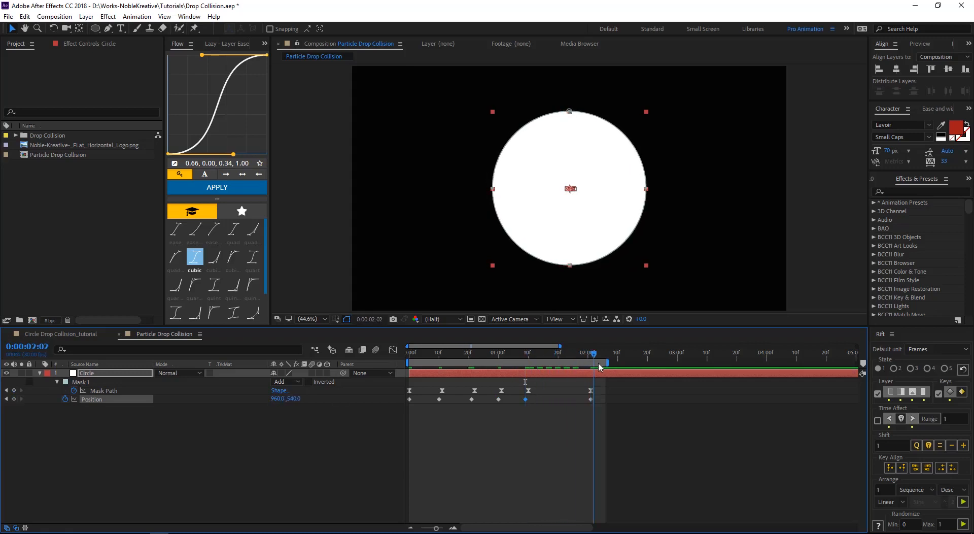
{"action": "left_click_drag", "start_coordinate": [640, 430], "coordinate": [400, 399]}
{"action": "left_click", "coordinate": [392, 349]}
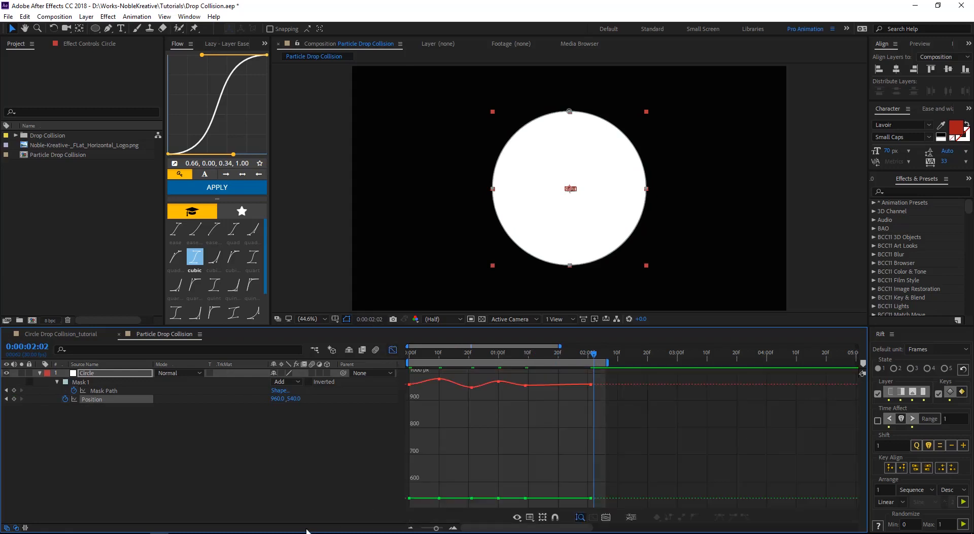
{"action": "right_click", "coordinate": [465, 429]}
{"action": "left_click", "coordinate": [502, 335]}
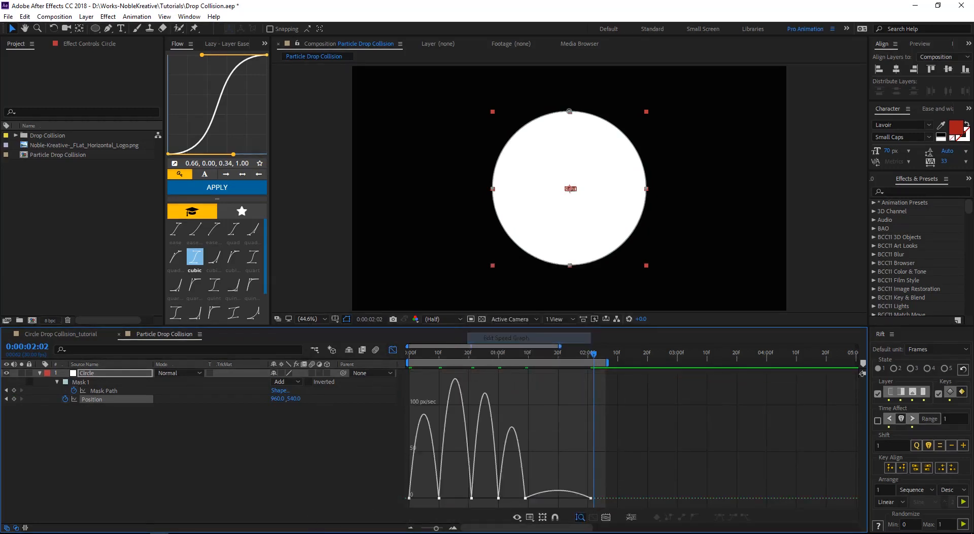
Preview the circle's animation from the start, close the graph editor and collapse the layer's properties
{"action": "left_click_drag", "start_coordinate": [435, 350], "coordinate": [374, 352]}
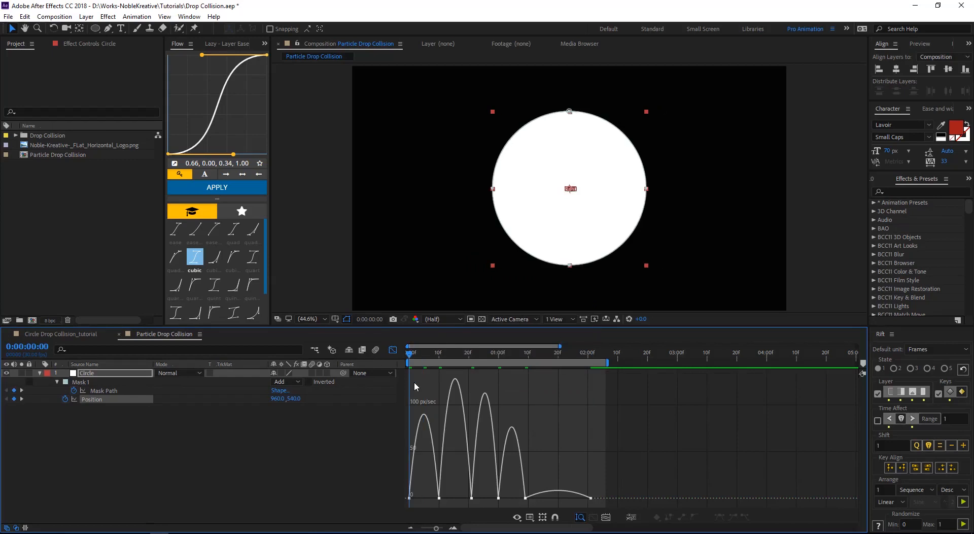
{"action": "key", "text": "space"}
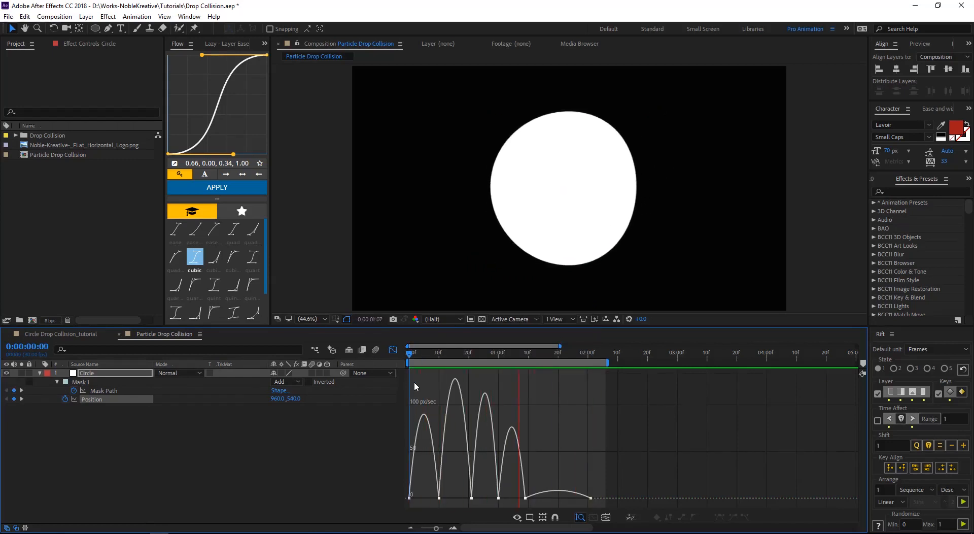
{"action": "key", "text": "space"}
{"action": "left_click", "coordinate": [396, 350]}
{"action": "left_click", "coordinate": [135, 418]}
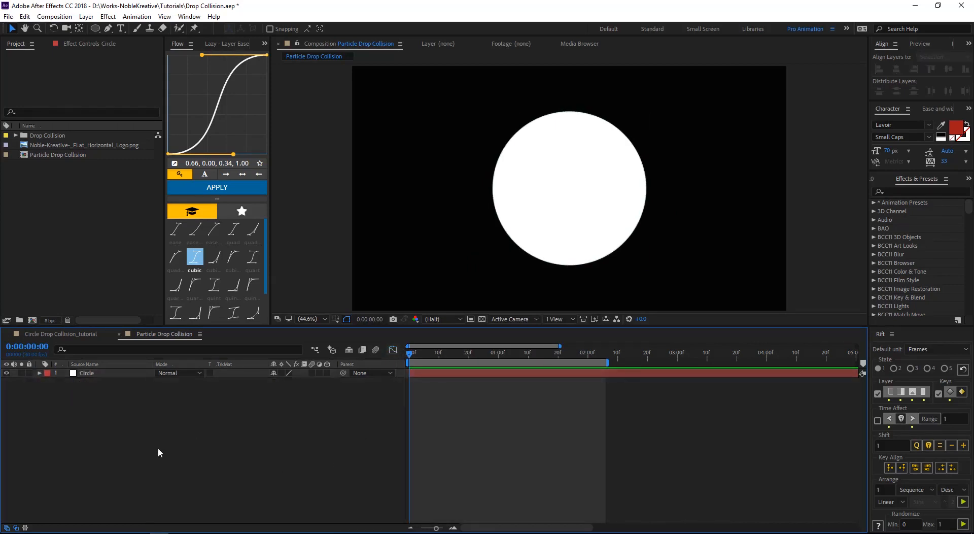
Create a white 1920 × 1080 px solid named Particle
{"action": "key", "text": "ctrl+y"}
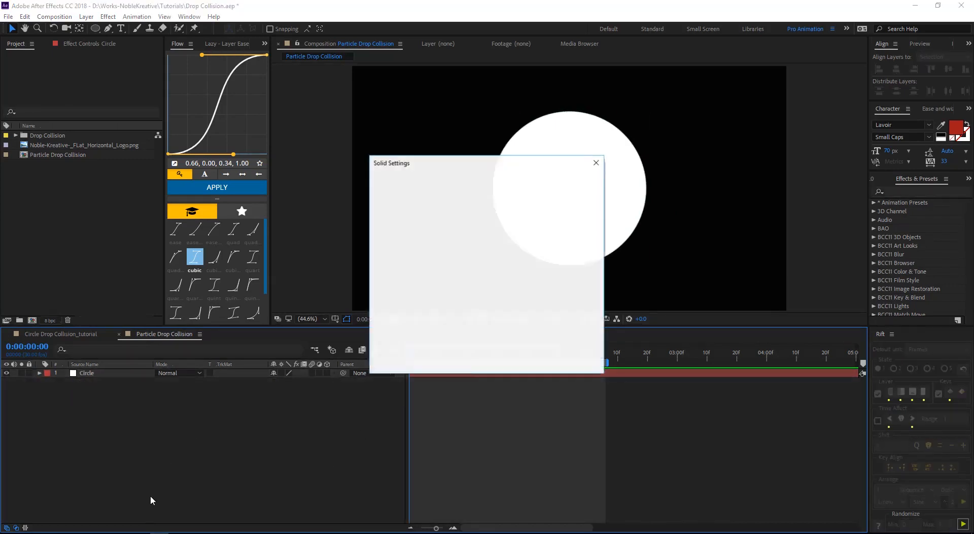
{"action": "type", "text": "Particle"}
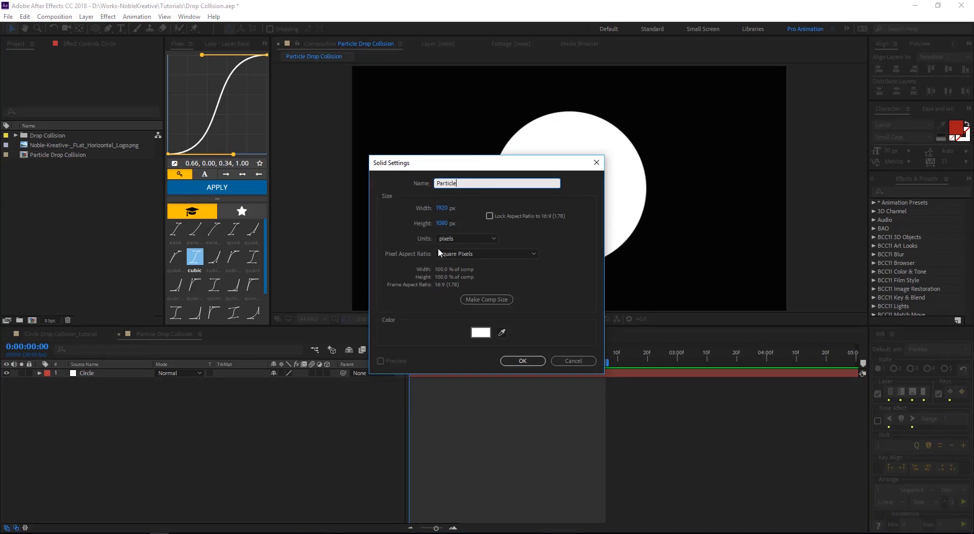
{"action": "key", "text": "Return"}
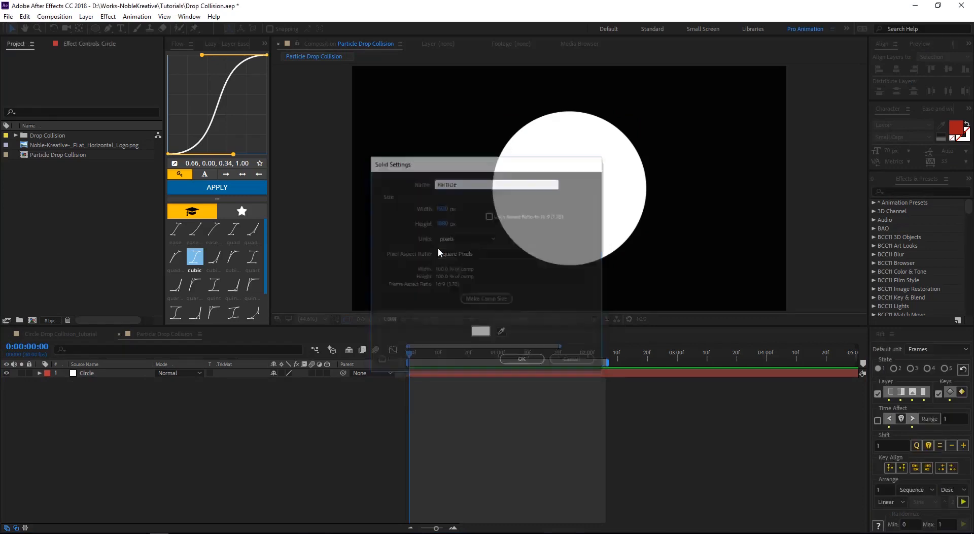
Apply the CC Particle World effect to the Particle layer and solo the layer to view its particles at 0:00:01:07
{"action": "key", "text": "ctrl+space"}
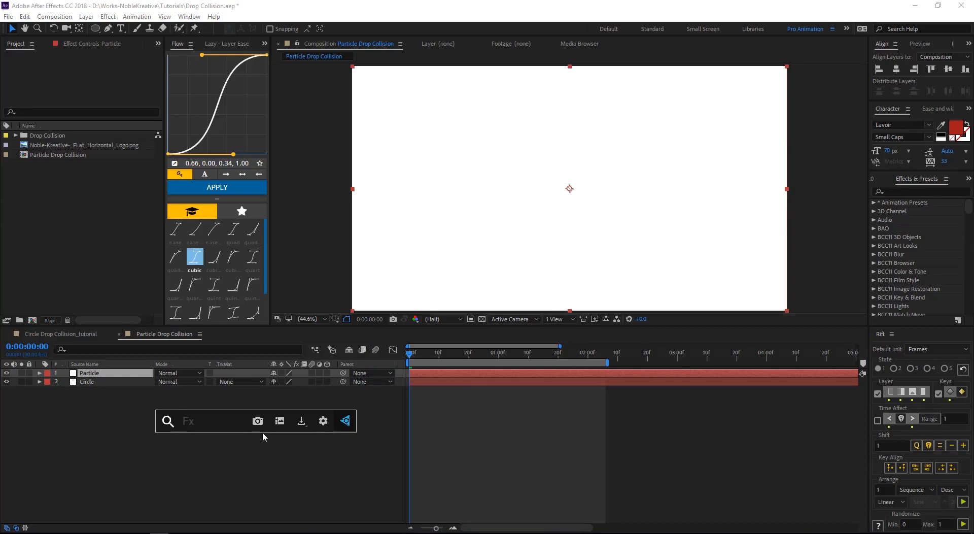
{"action": "type", "text": "parct"}
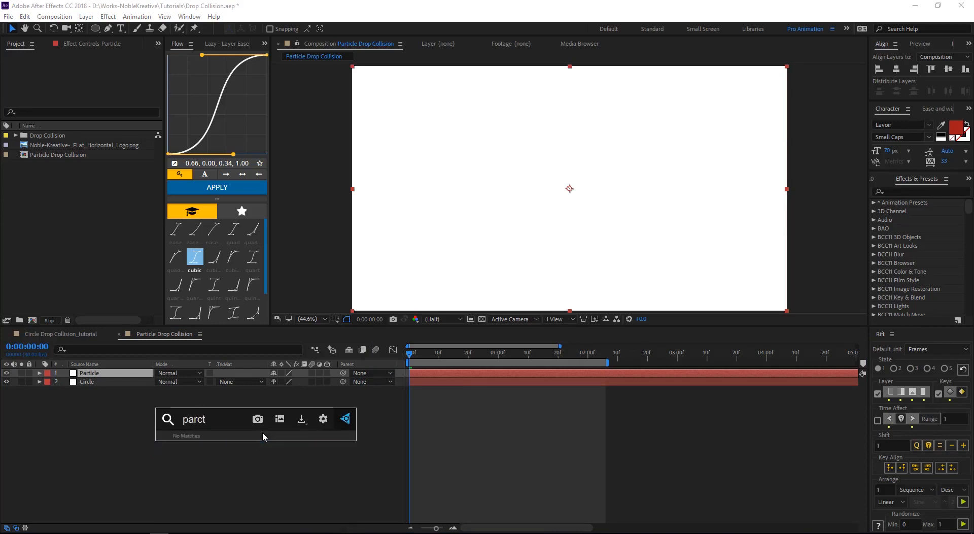
{"action": "key", "text": "BackSpace"}
{"action": "key", "text": "BackSpace"}
{"action": "type", "text": "ticle wo"}
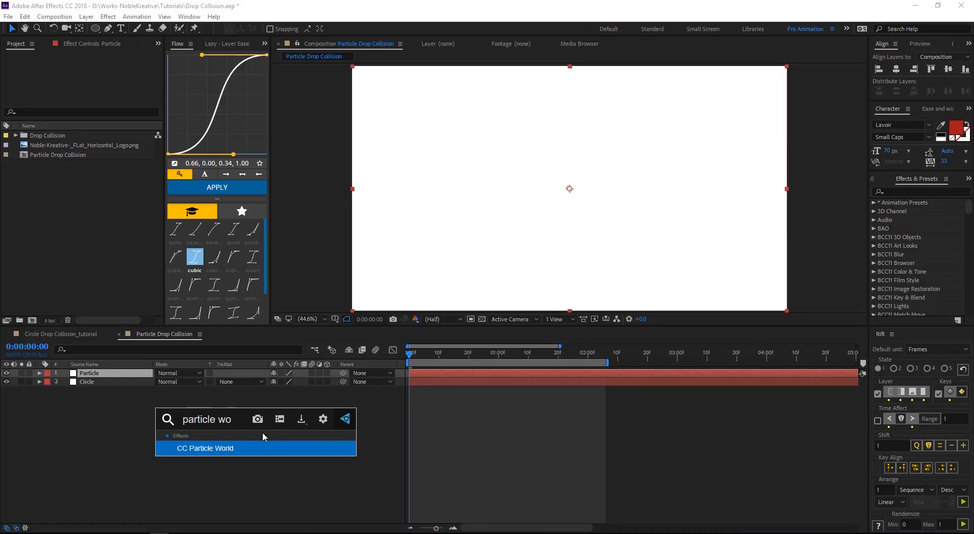
{"action": "key", "text": "Return"}
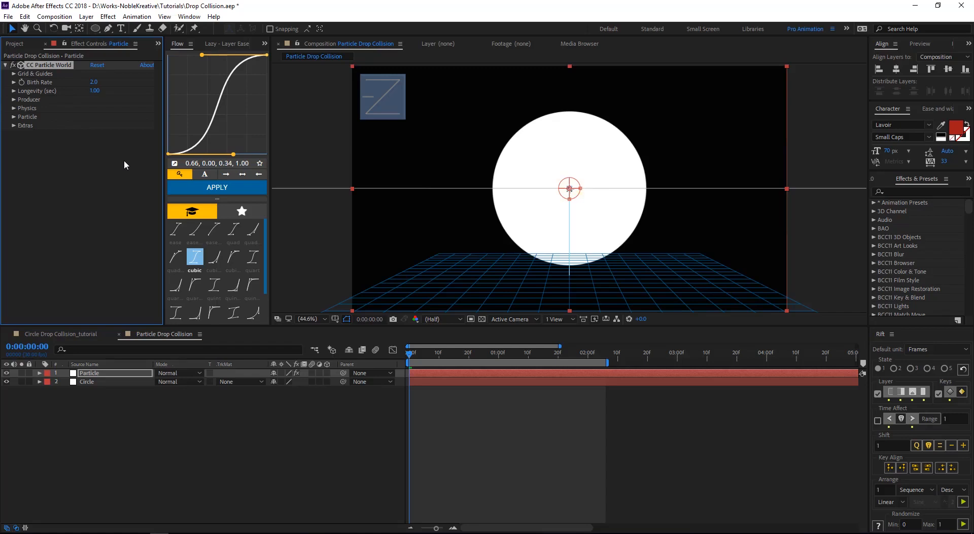
{"action": "left_click", "coordinate": [21, 373]}
{"action": "left_click_drag", "start_coordinate": [407, 359], "coordinate": [523, 355]}
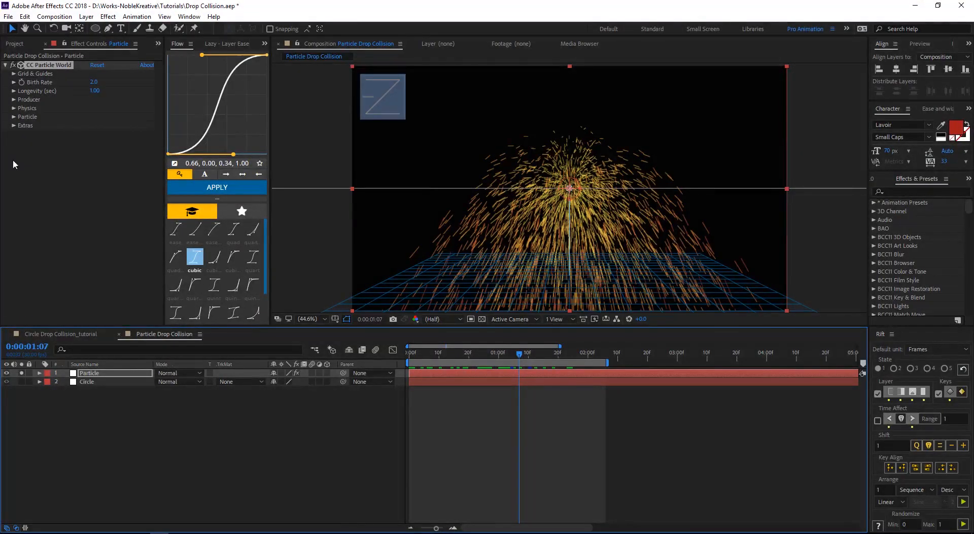
Turn off the Position, Motion Path, Grid, Horizon and Axis Box guides of CC Particle World
{"action": "left_click", "coordinate": [14, 74]}
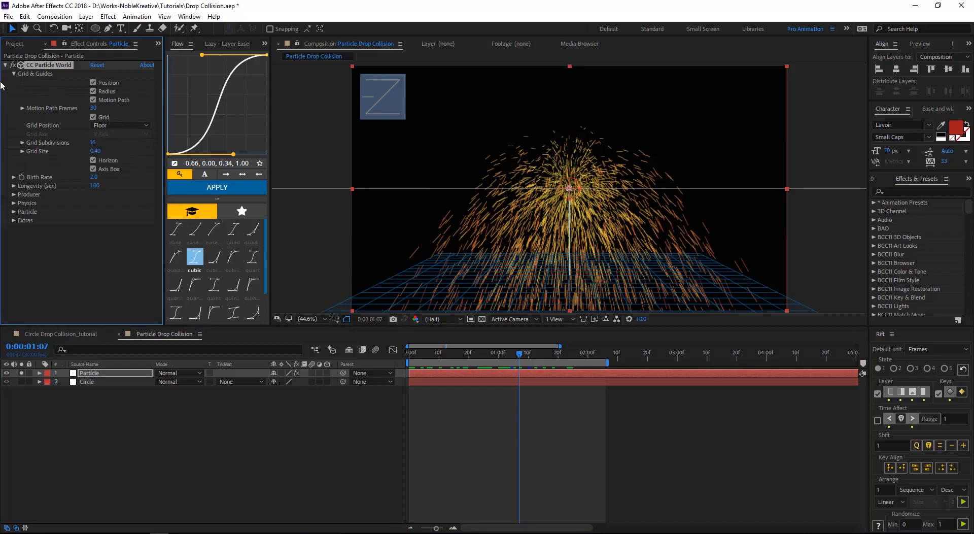
{"action": "left_click", "coordinate": [93, 82]}
{"action": "left_click", "coordinate": [93, 99]}
{"action": "left_click", "coordinate": [93, 117]}
{"action": "left_click", "coordinate": [93, 160]}
{"action": "left_click", "coordinate": [93, 169]}
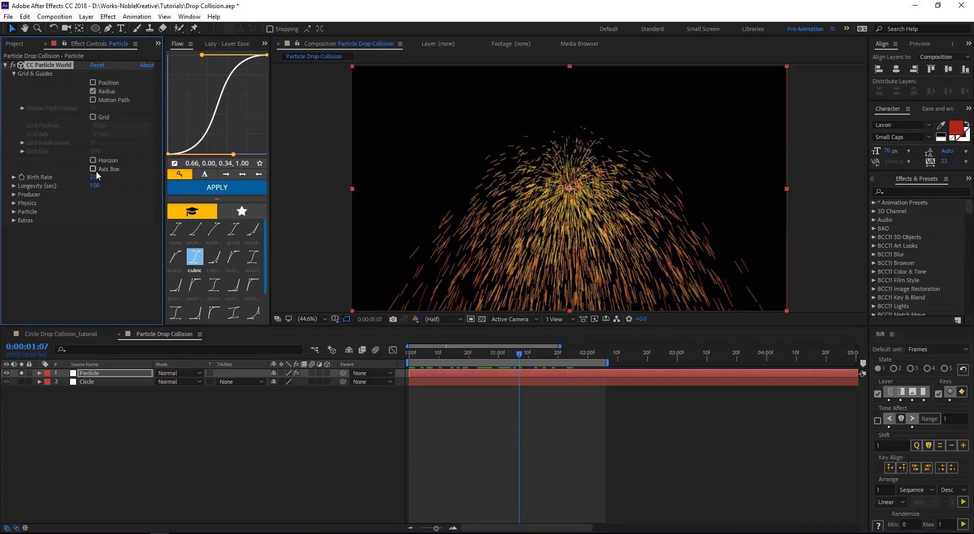
Set the particle Birth Rate to 100
{"action": "left_click", "coordinate": [97, 177]}
{"action": "type", "text": "100"}
{"action": "key", "text": "Return"}
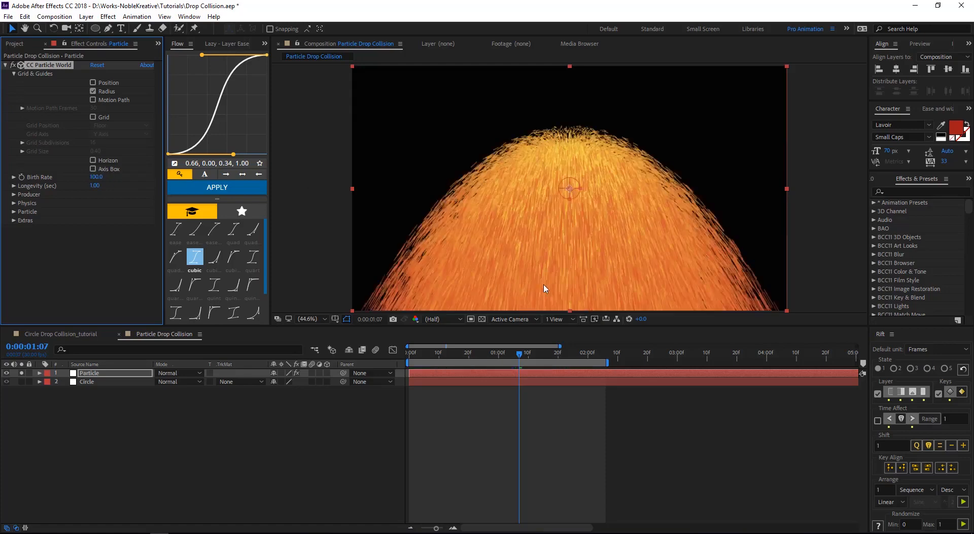
Set the particles' Velocity and Gravity to 0 in the Physics settings
{"action": "left_click", "coordinate": [13, 203]}
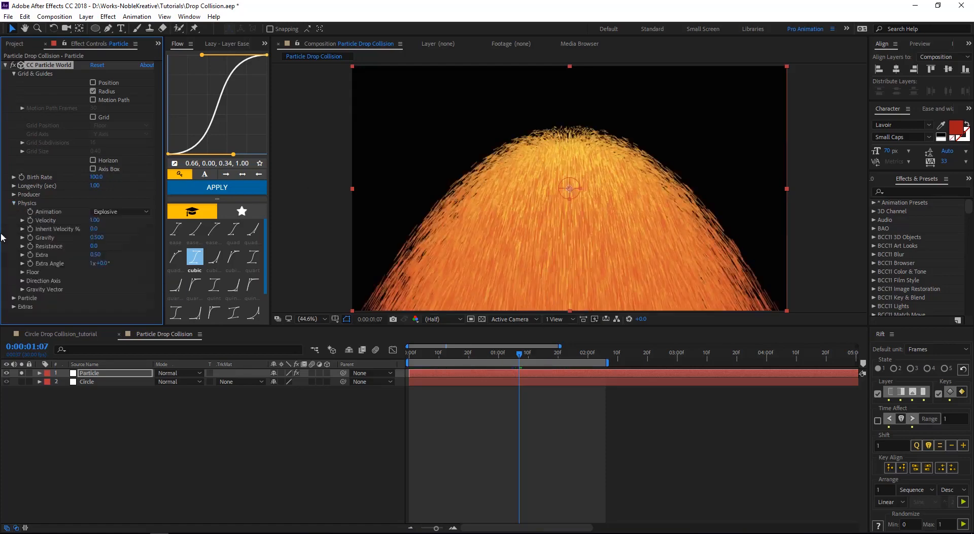
{"action": "left_click", "coordinate": [94, 220]}
{"action": "type", "text": "0"}
{"action": "key", "text": "Return"}
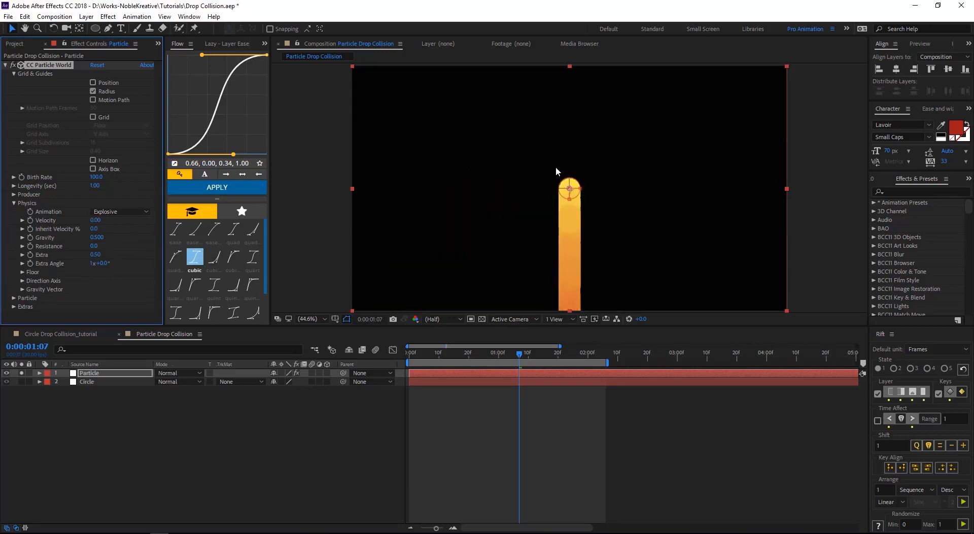
{"action": "left_click_drag", "start_coordinate": [517, 354], "coordinate": [492, 378]}
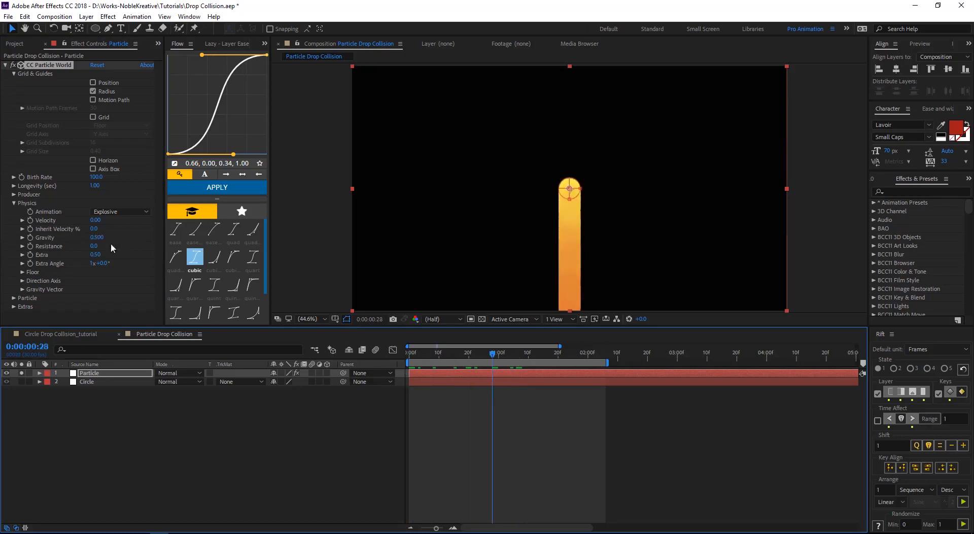
{"action": "left_click", "coordinate": [97, 237]}
{"action": "type", "text": "0"}
{"action": "key", "text": "Return"}
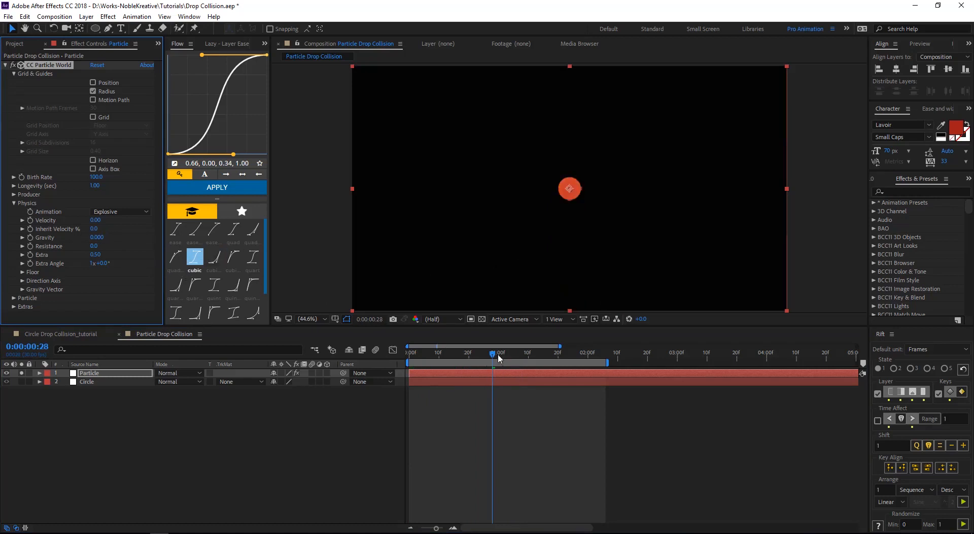
{"action": "left_click_drag", "start_coordinate": [499, 358], "coordinate": [448, 360]}
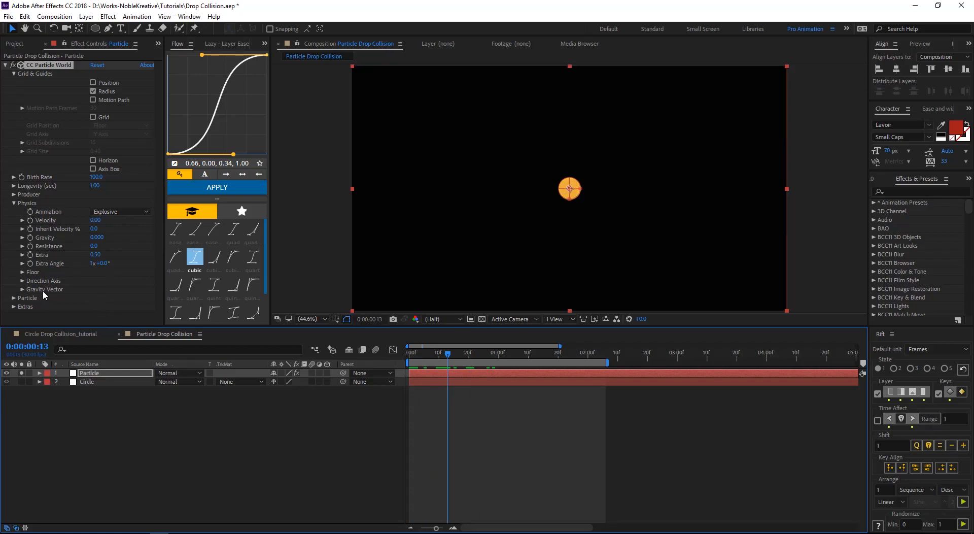
Change the Particle Type to Faded Sphere
{"action": "left_click", "coordinate": [14, 298]}
{"action": "scroll", "coordinate": [72, 194], "scroll_direction": "down", "scroll_amount": 5}
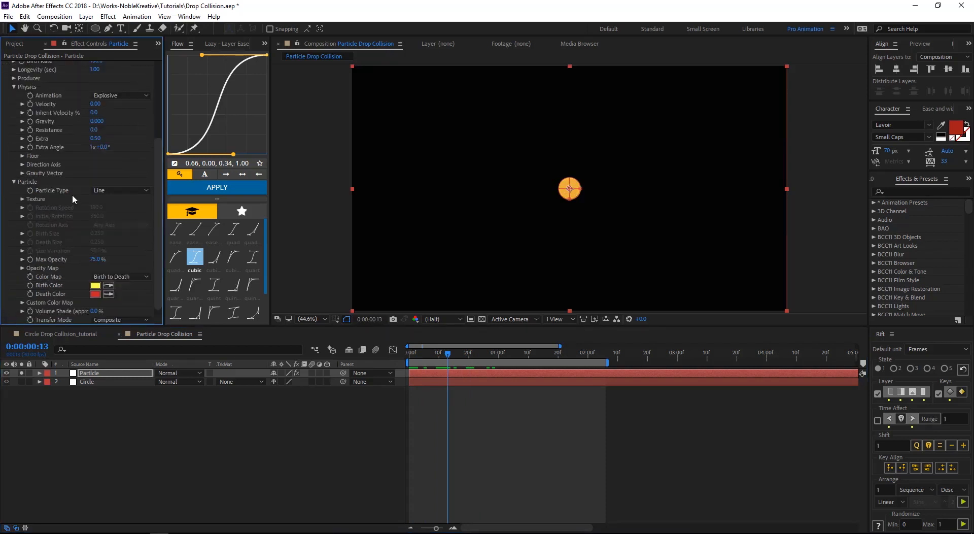
{"action": "left_click", "coordinate": [135, 186]}
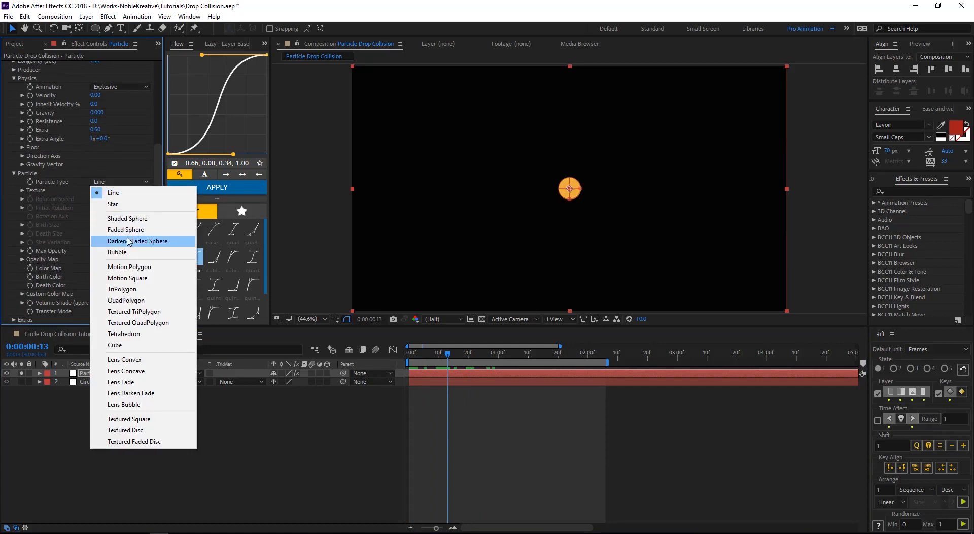
{"action": "left_click", "coordinate": [111, 231]}
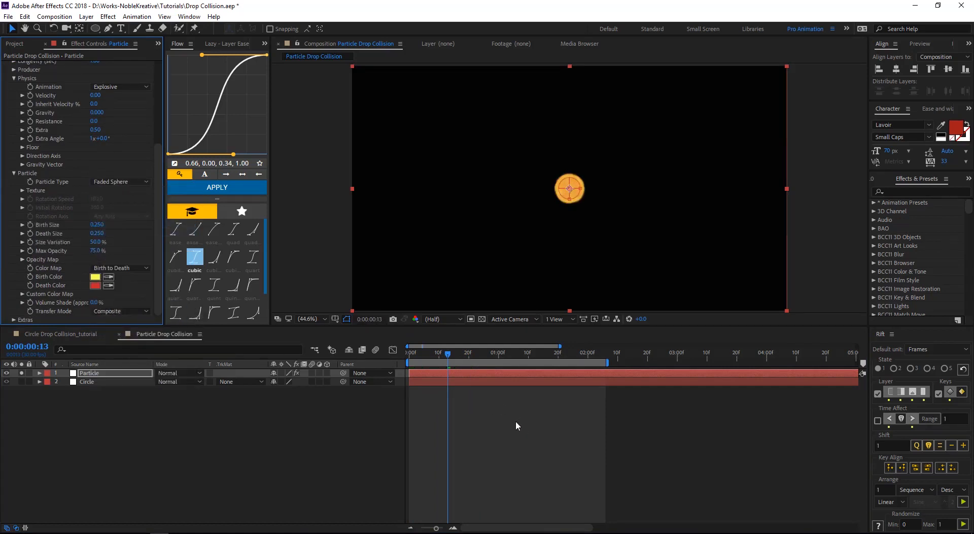
Set the particles' Death Size to 0 and check the particle at an early frame
{"action": "left_click_drag", "start_coordinate": [447, 355], "coordinate": [414, 363]}
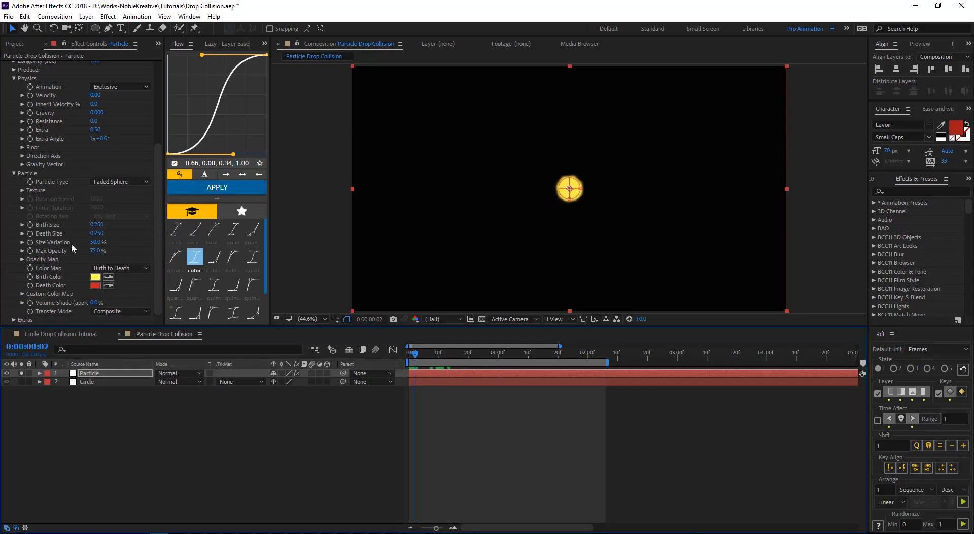
{"action": "left_click_drag", "start_coordinate": [101, 236], "coordinate": [45, 234]}
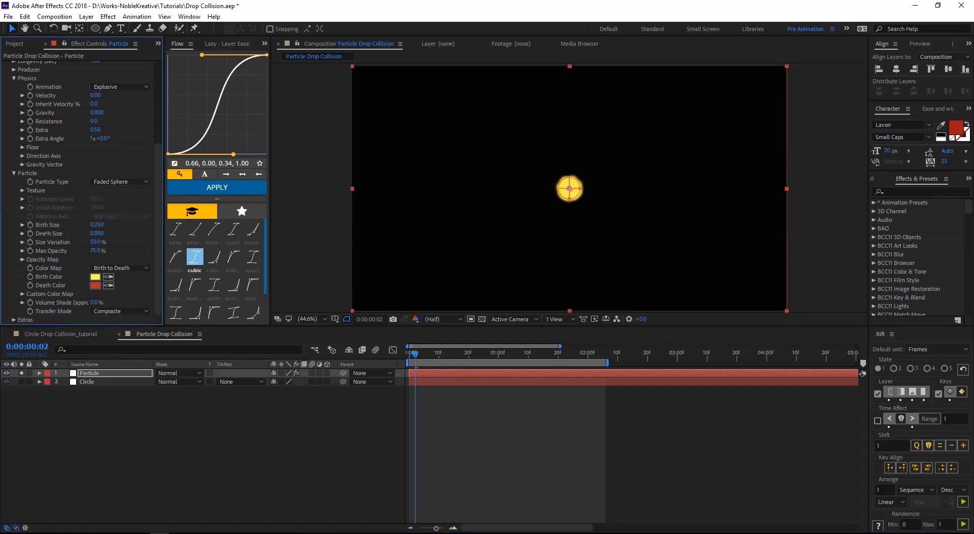
{"action": "mouse_move", "coordinate": [416, 353]}
{"action": "left_mouse_down"}
{"action": "mouse_move", "coordinate": [438, 353]}
{"action": "mouse_move", "coordinate": [423, 354]}
{"action": "left_mouse_up"}
Change the particles' Birth Color and Death Color to white, then preview the particle across the opening frames
{"action": "left_click", "coordinate": [96, 277]}
{"action": "left_click_drag", "start_coordinate": [183, 367], "coordinate": [125, 331]}
{"action": "left_click", "coordinate": [351, 334]}
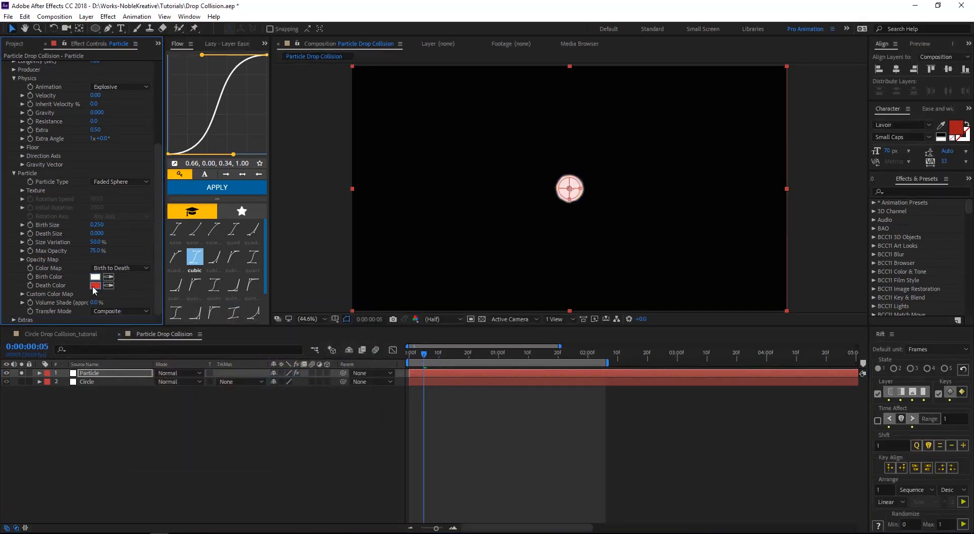
{"action": "left_click", "coordinate": [95, 285]}
{"action": "left_click_drag", "start_coordinate": [176, 359], "coordinate": [79, 298]}
{"action": "left_click", "coordinate": [348, 333]}
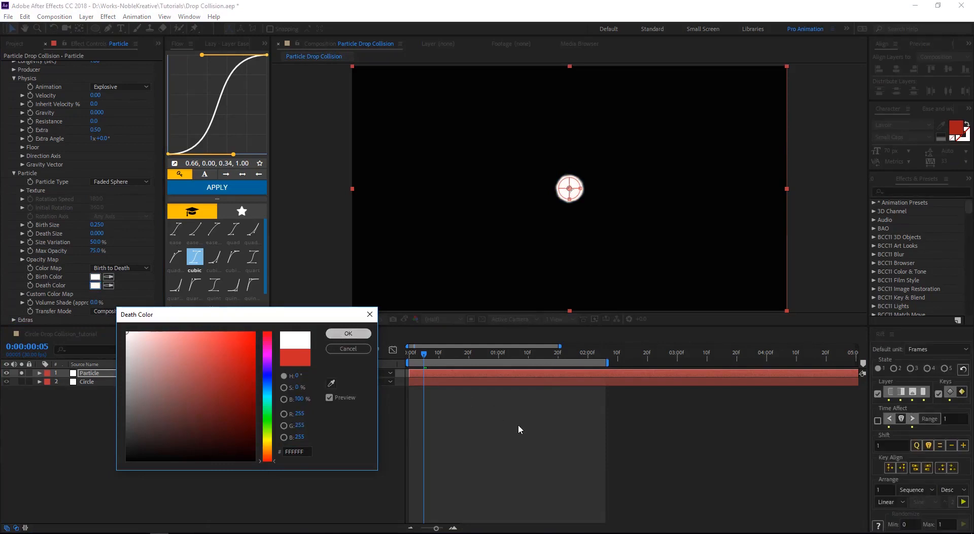
{"action": "left_click_drag", "start_coordinate": [424, 358], "coordinate": [469, 364]}
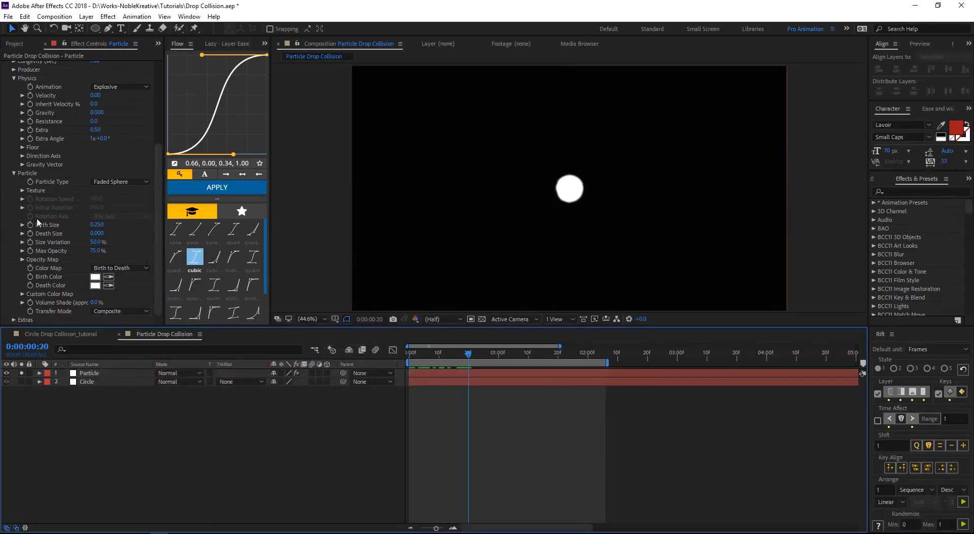
Set the Producer's Radius X, Radius Y and Radius Z to 0
{"action": "scroll", "coordinate": [68, 217], "scroll_direction": "up", "scroll_amount": 5}
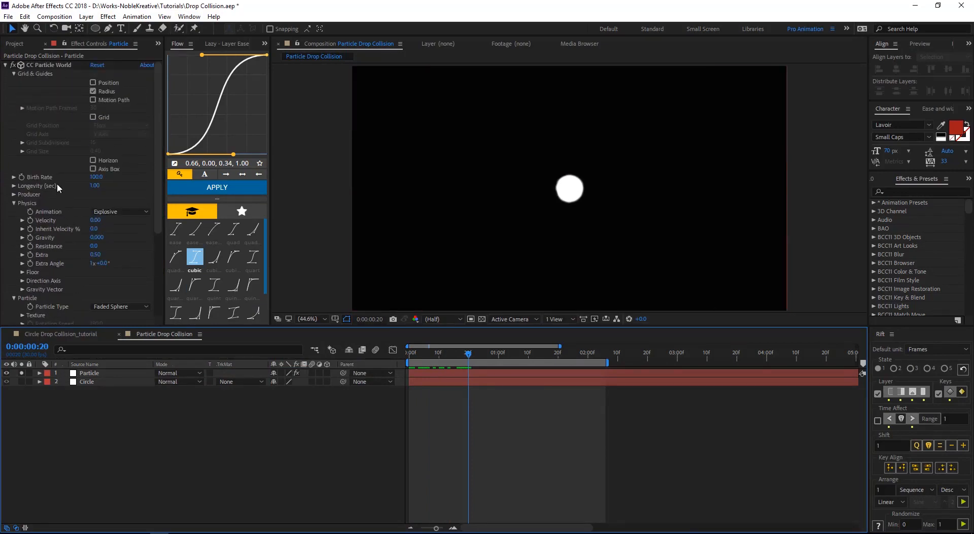
{"action": "left_click", "coordinate": [13, 194]}
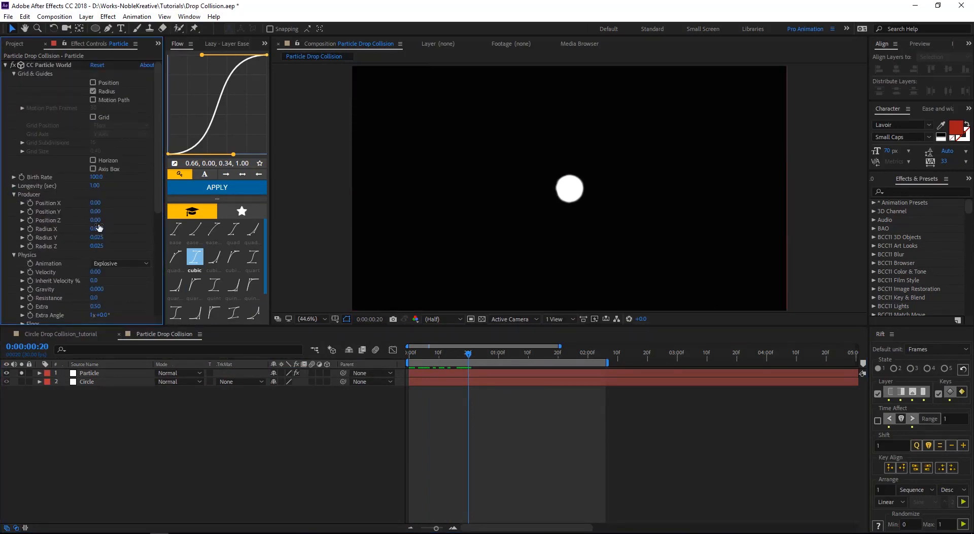
{"action": "left_click_drag", "start_coordinate": [24, 220], "coordinate": [22, 220]}
{"action": "left_click_drag", "start_coordinate": [98, 237], "coordinate": [51, 247]}
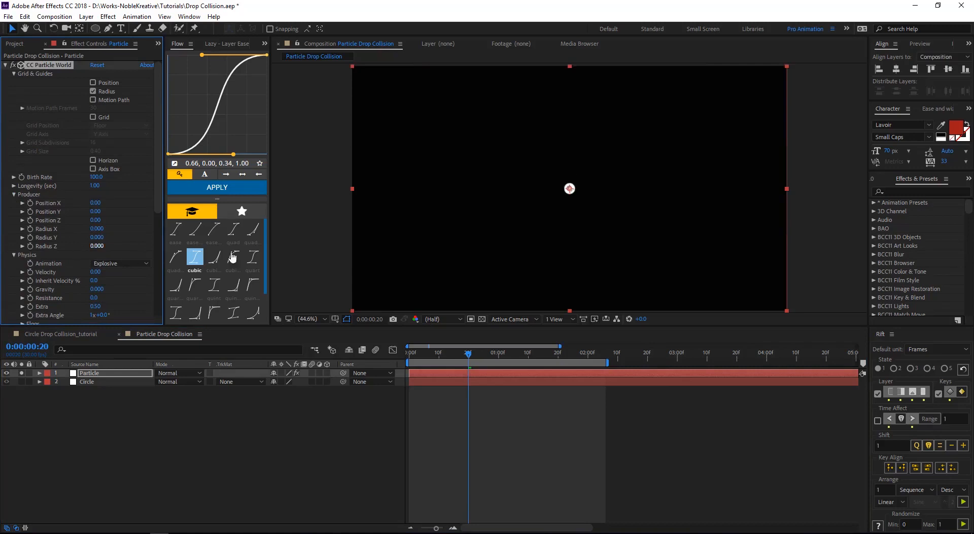
Increase the particles' Birth Size to about 0.67 and preview the particle at another frame
{"action": "scroll", "coordinate": [69, 239], "scroll_direction": "down", "scroll_amount": 5}
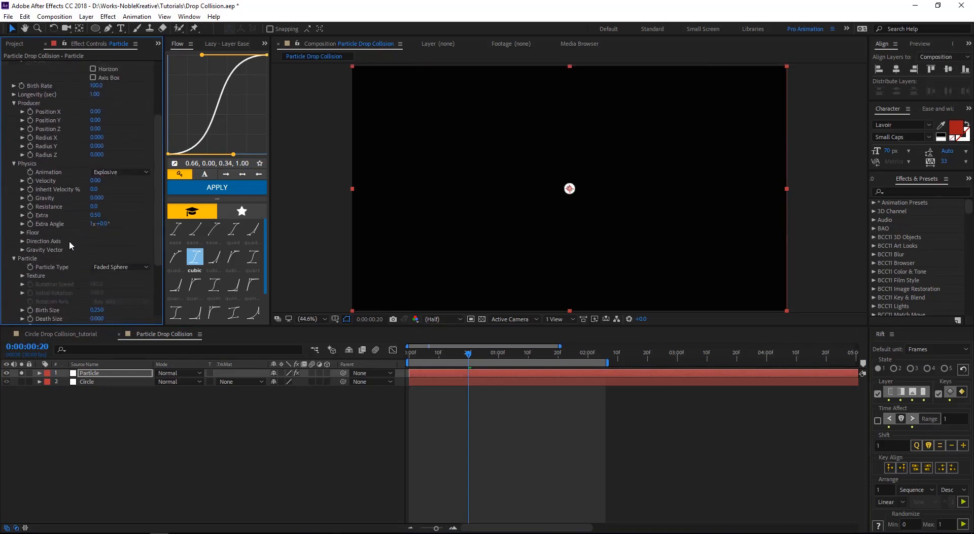
{"action": "left_click_drag", "start_coordinate": [97, 224], "coordinate": [126, 228]}
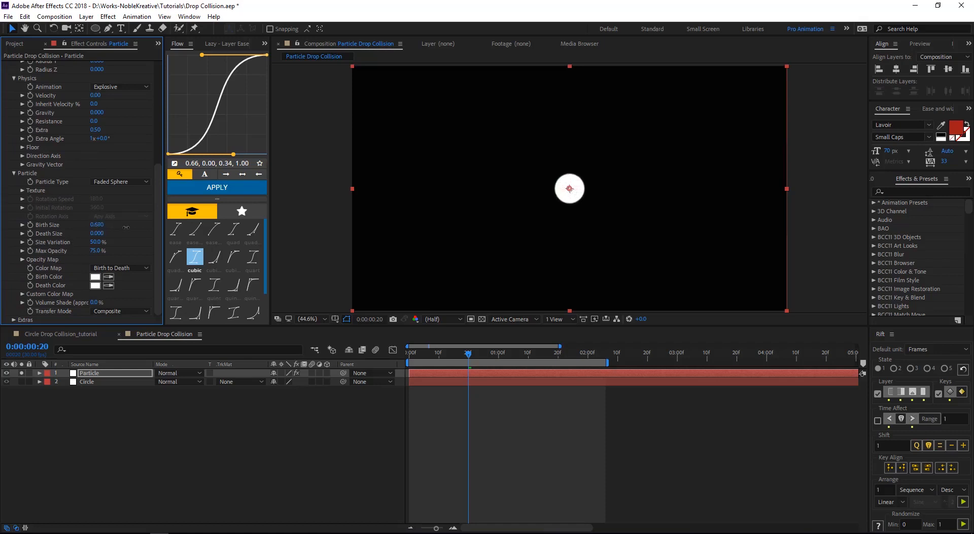
{"action": "left_click", "coordinate": [501, 412]}
{"action": "left_click_drag", "start_coordinate": [468, 355], "coordinate": [435, 362]}
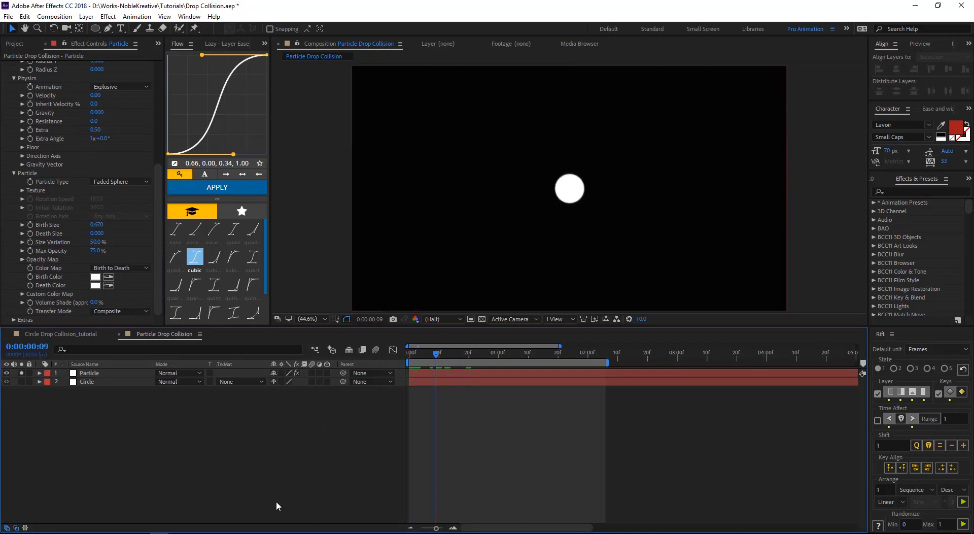
Solo the Circle layer alongside Particle, and keyframe the Producer's Position X at -0.62 on frame 0
{"action": "scroll", "coordinate": [62, 134], "scroll_direction": "up", "scroll_amount": 6}
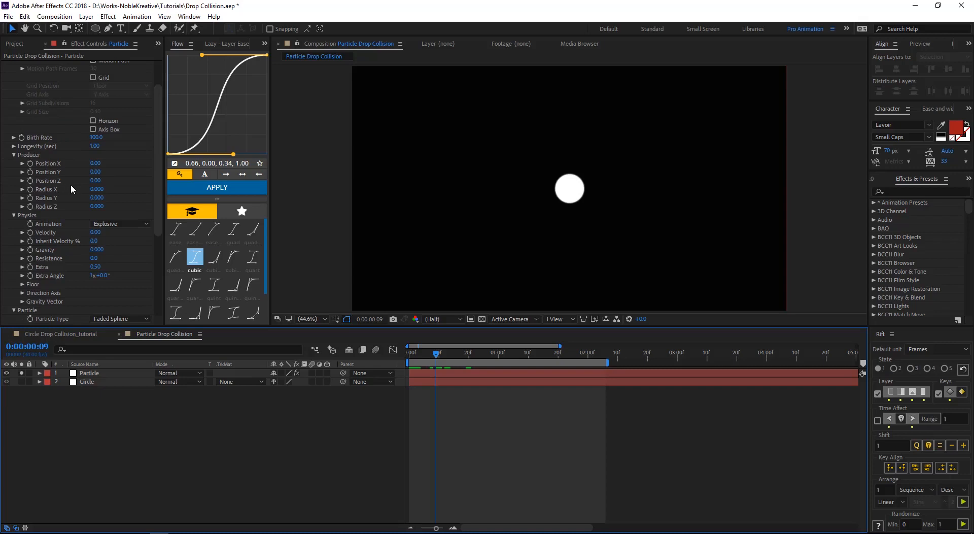
{"action": "left_click", "coordinate": [20, 381]}
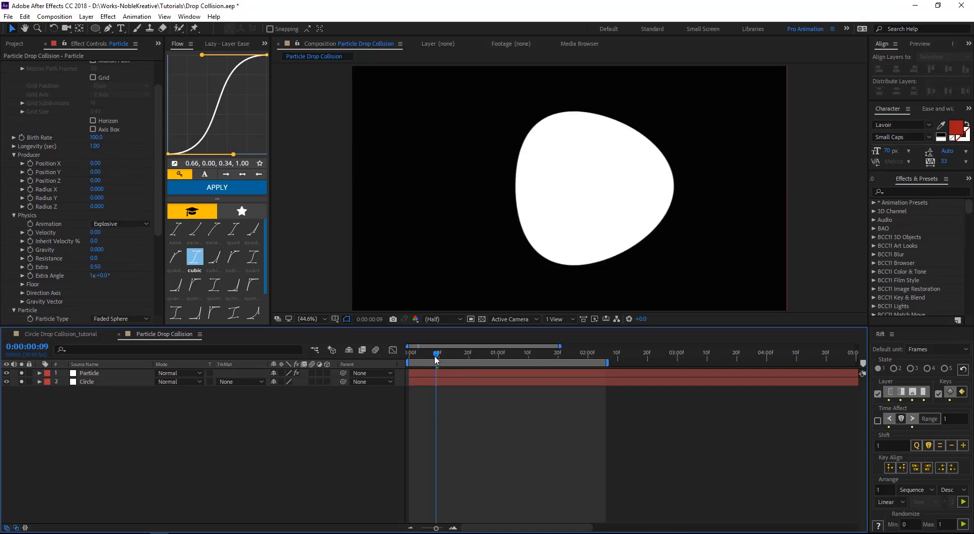
{"action": "left_click_drag", "start_coordinate": [436, 359], "coordinate": [406, 355]}
{"action": "scroll", "coordinate": [61, 208], "scroll_direction": "up", "scroll_amount": 2}
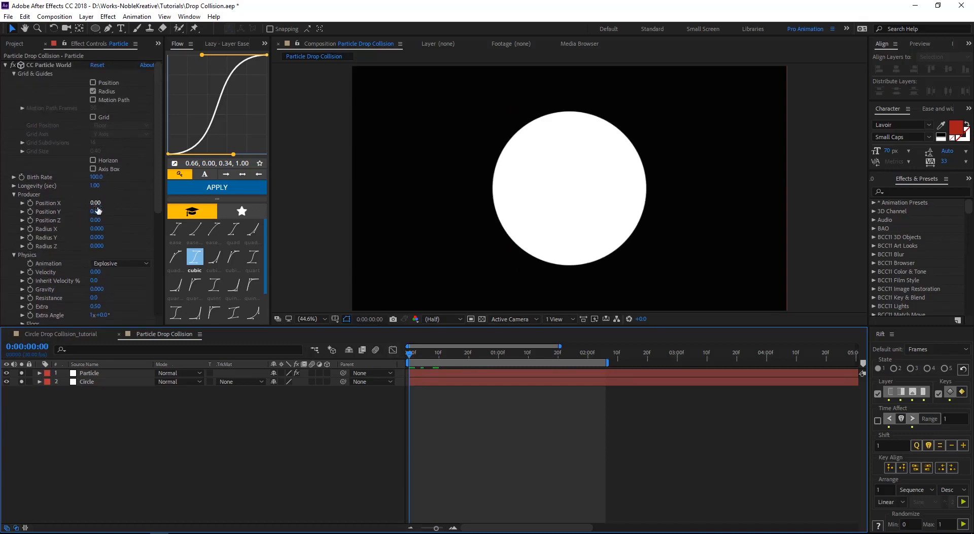
{"action": "left_click_drag", "start_coordinate": [94, 202], "coordinate": [58, 202]}
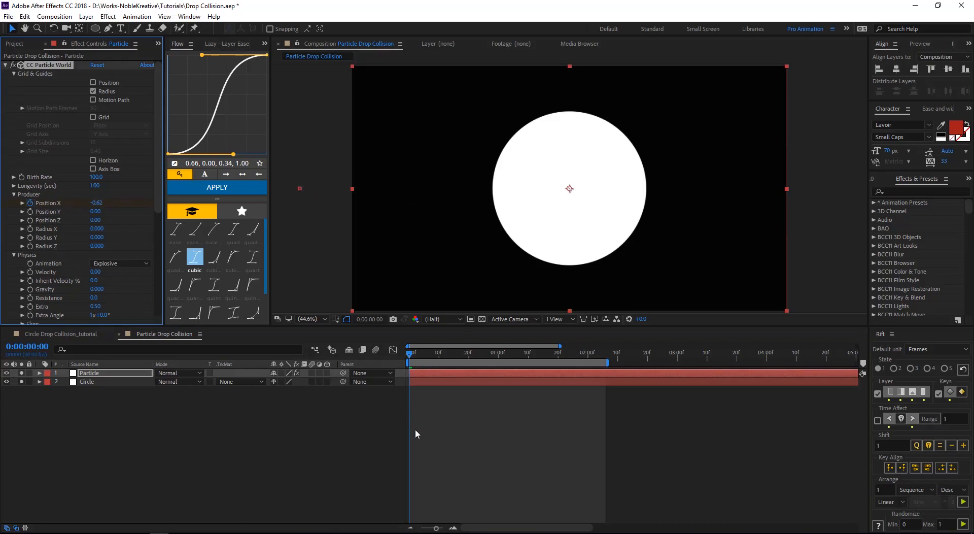
Reveal the Circle layer's keyframes and, at its second mask keyframe (0:00:00:11), set the particles' Position X to 0.37
{"action": "left_click", "coordinate": [458, 381]}
{"action": "key", "text": "u"}
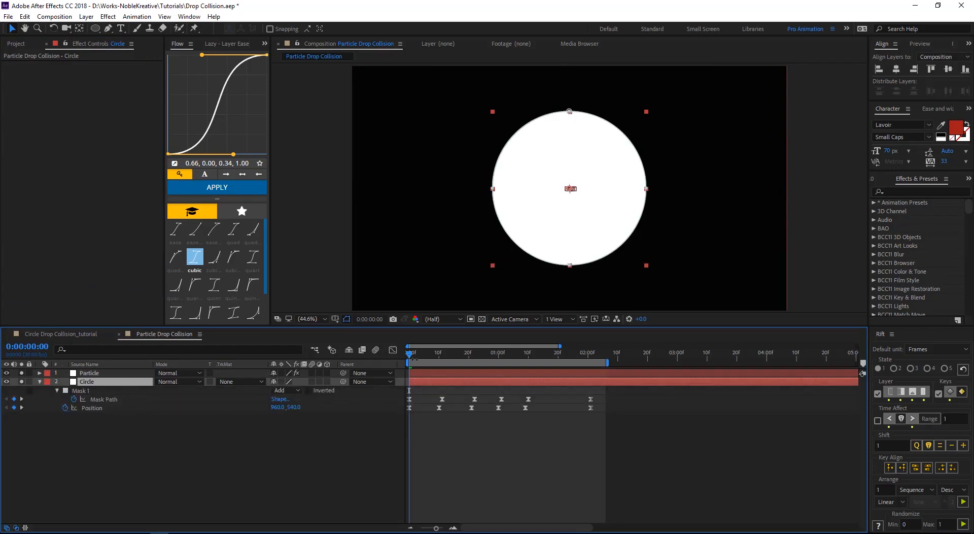
{"action": "left_click_drag", "start_coordinate": [411, 355], "coordinate": [443, 359]}
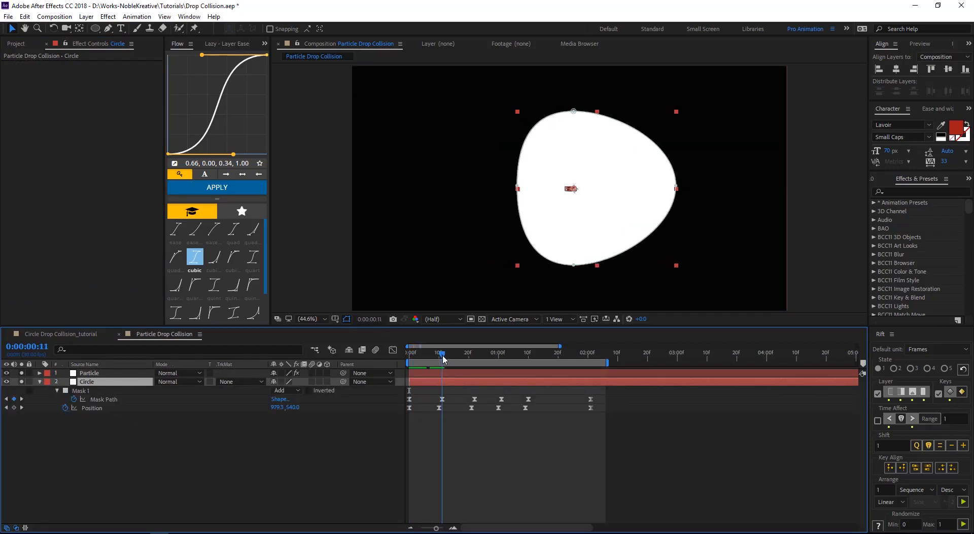
{"action": "left_click", "coordinate": [118, 373]}
{"action": "left_click_drag", "start_coordinate": [97, 202], "coordinate": [152, 203]}
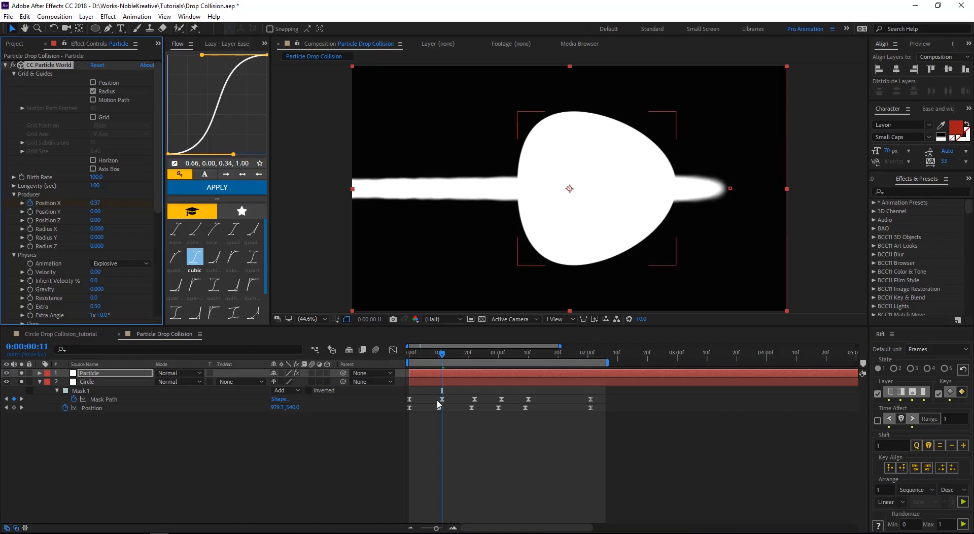
Reveal the Particle layer's keyframes and move its second Position X keyframe a few frames earlier than the Circle's second mask keyframe
{"action": "left_click_drag", "start_coordinate": [442, 399], "coordinate": [434, 400]}
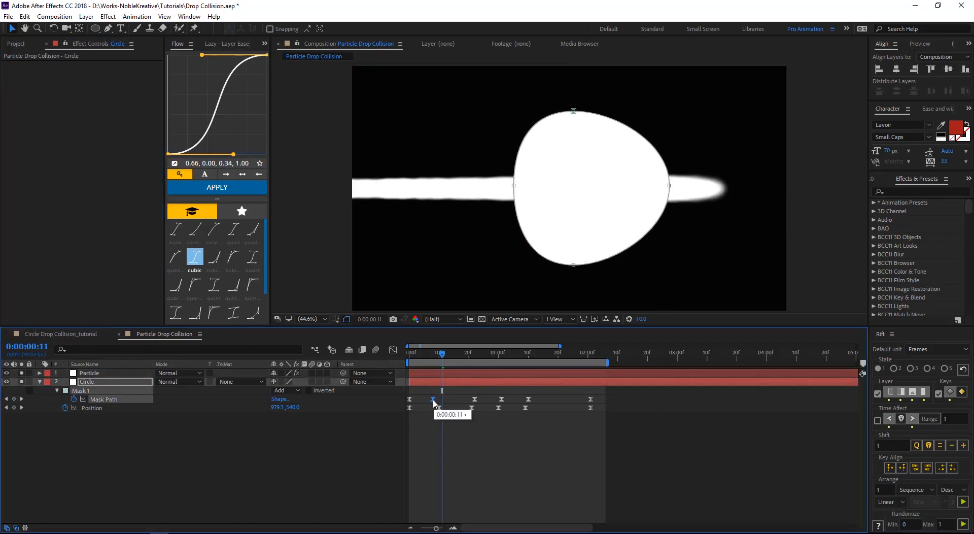
{"action": "key", "text": "ctrl+z"}
{"action": "left_click", "coordinate": [442, 372]}
{"action": "key", "text": "u"}
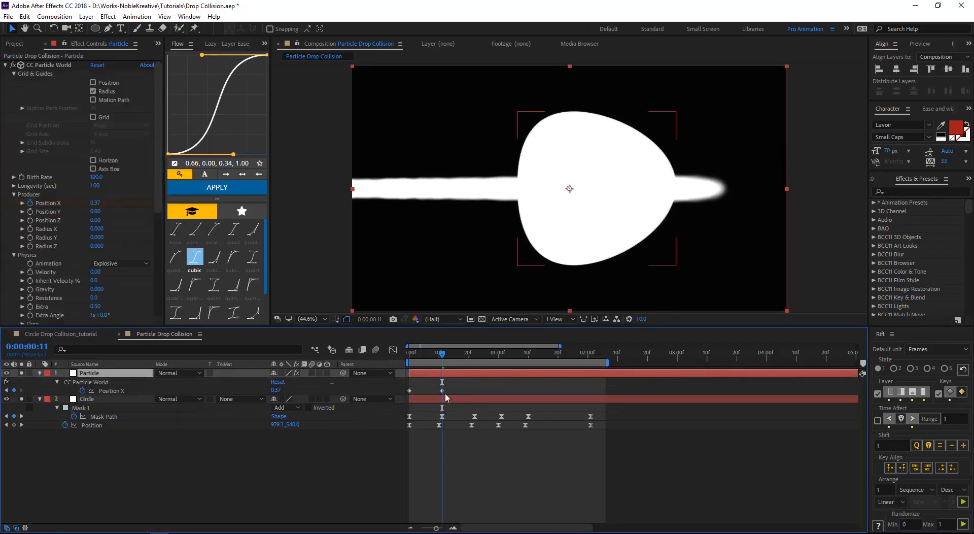
{"action": "left_click", "coordinate": [442, 391]}
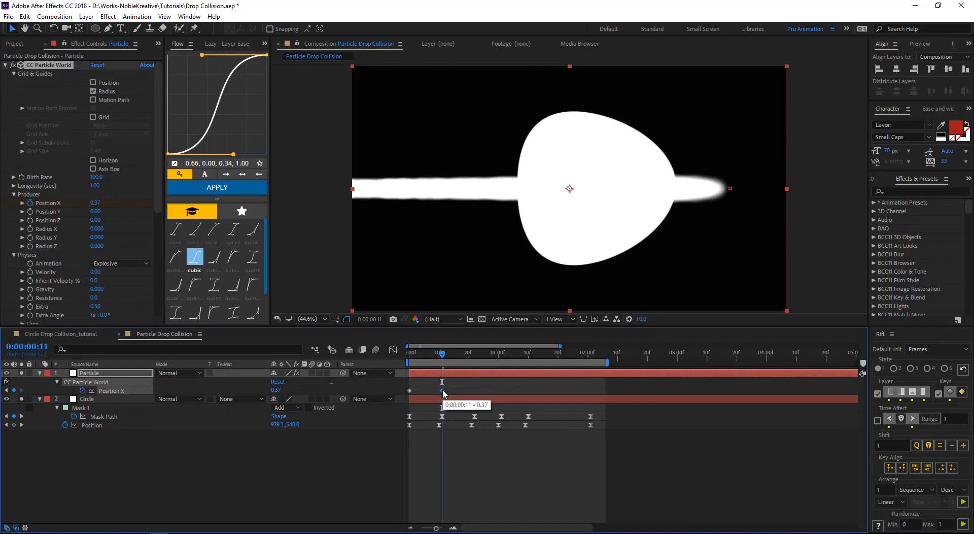
{"action": "left_click_drag", "start_coordinate": [442, 390], "coordinate": [432, 395]}
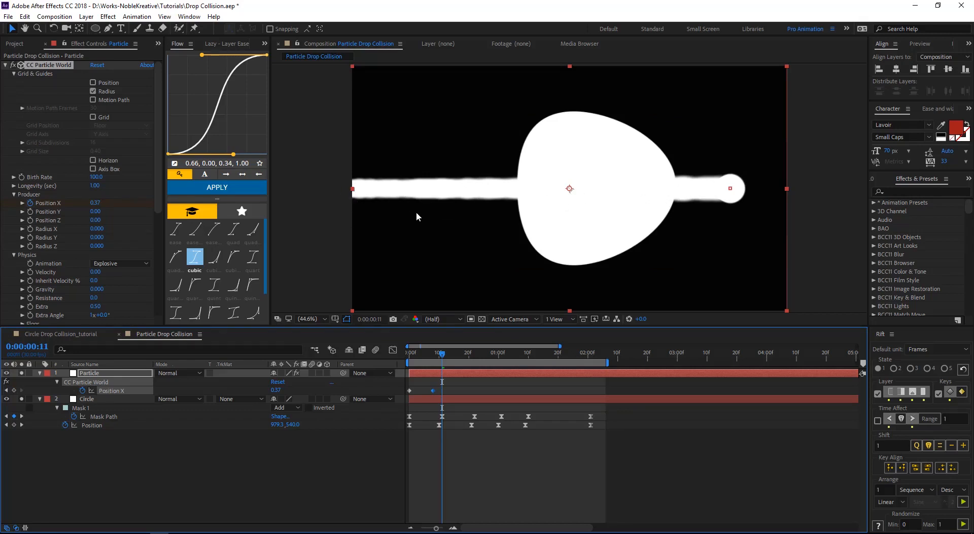
Shorten the particles' Longevity to 0.06 seconds and preview the motion
{"action": "left_click", "coordinate": [16, 188]}
{"action": "left_click", "coordinate": [15, 187]}
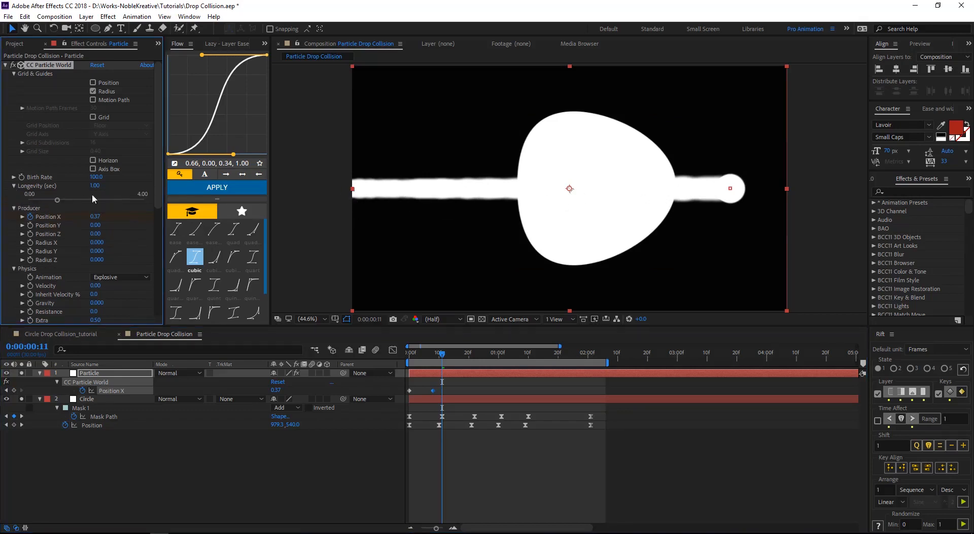
{"action": "left_click_drag", "start_coordinate": [57, 201], "coordinate": [39, 202]}
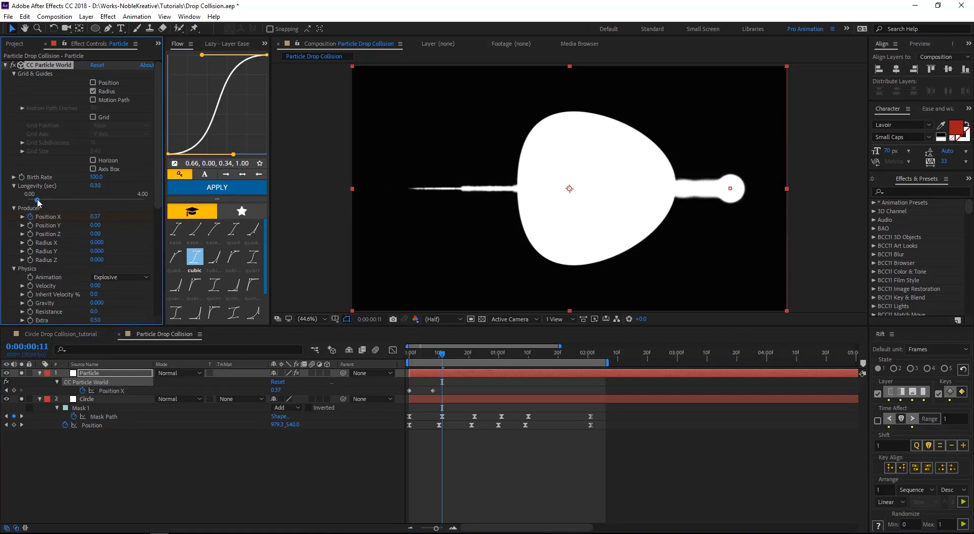
{"action": "left_click", "coordinate": [94, 185]}
{"action": "type", "text": "0.06"}
{"action": "key", "text": "Return"}
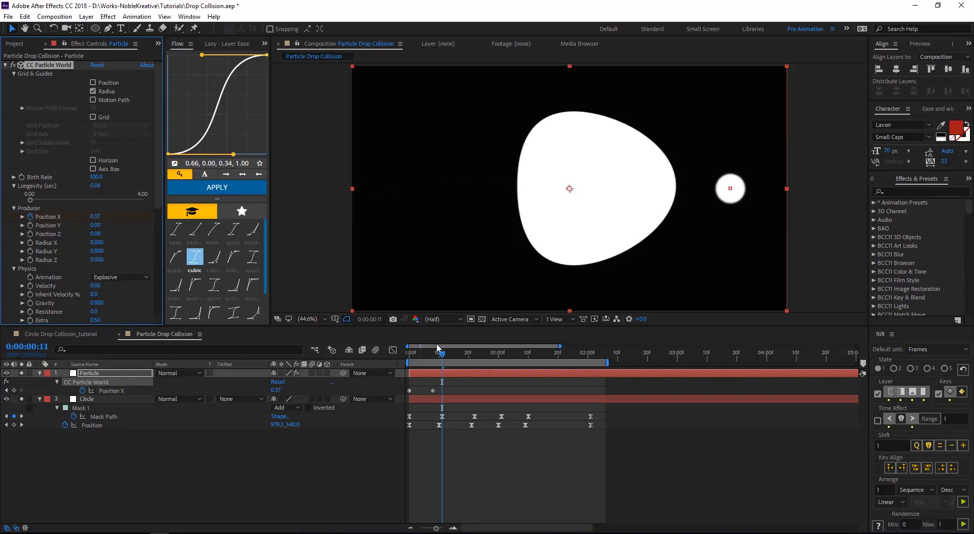
{"action": "mouse_move", "coordinate": [443, 359]}
{"action": "left_mouse_down"}
{"action": "mouse_move", "coordinate": [409, 357]}
{"action": "mouse_move", "coordinate": [442, 358]}
{"action": "left_mouse_up"}
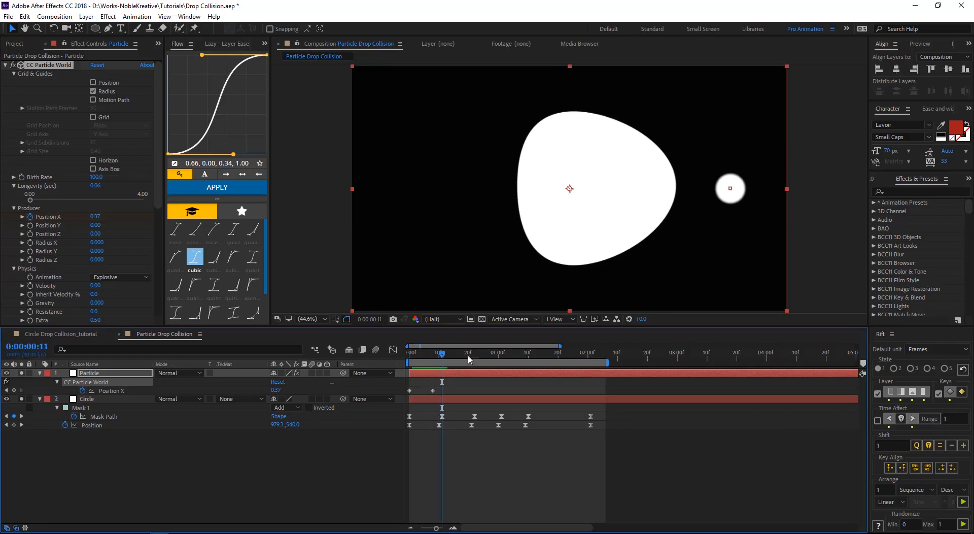
Keyframe the particles' Position X at -0.31 on 0:00:00:22 and at 0.29 on 0:00:01:01
{"action": "left_click_drag", "start_coordinate": [444, 358], "coordinate": [477, 361]}
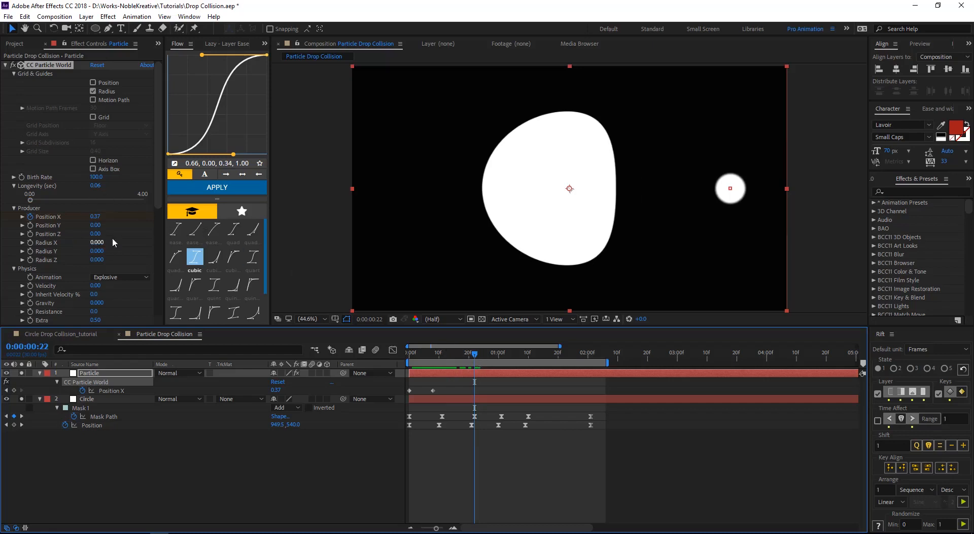
{"action": "left_click_drag", "start_coordinate": [95, 217], "coordinate": [61, 216]}
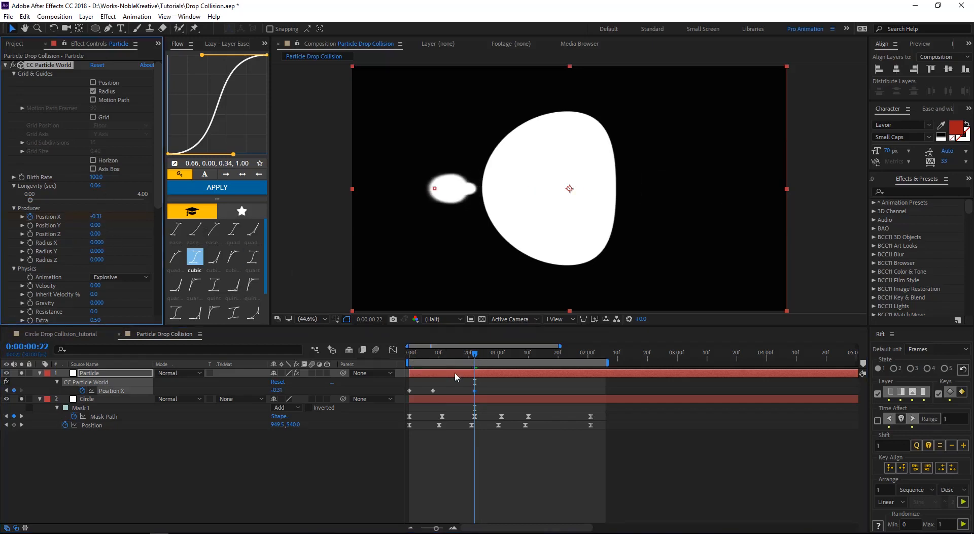
{"action": "left_click_drag", "start_coordinate": [479, 355], "coordinate": [501, 361]}
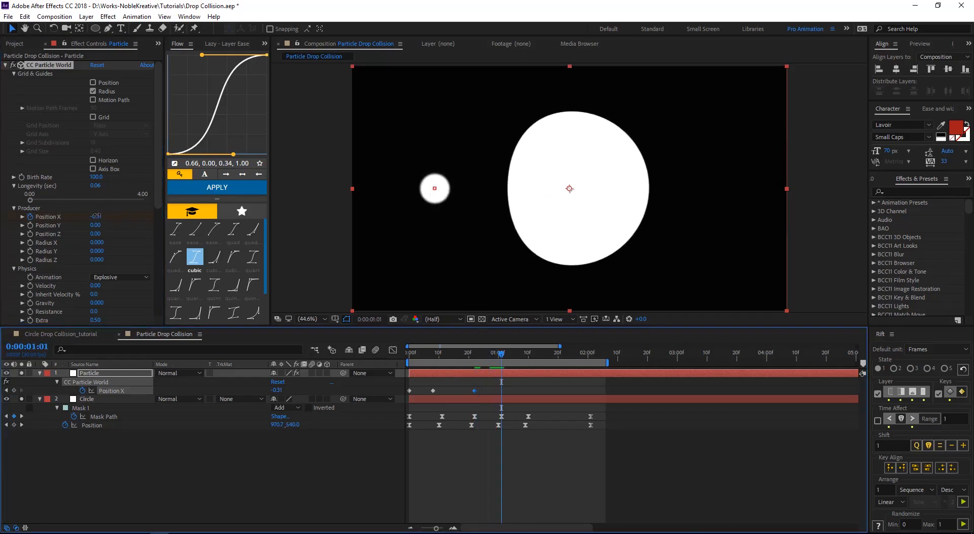
{"action": "left_click_drag", "start_coordinate": [98, 216], "coordinate": [117, 215]}
{"action": "left_click_drag", "start_coordinate": [126, 216], "coordinate": [128, 215]}
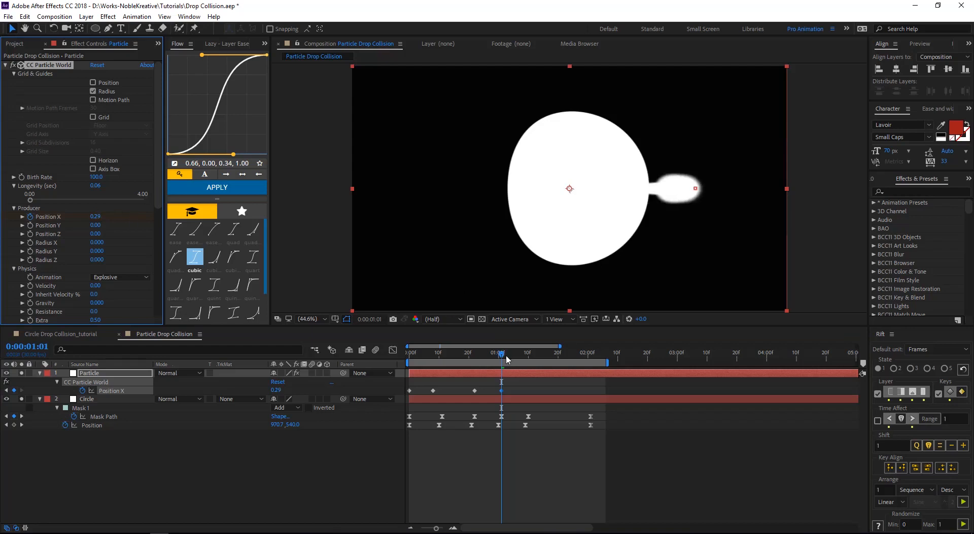
Keyframe the particles' Position X at -0.25 on 0:00:01:10 and at 0 on 0:00:02:01
{"action": "left_click_drag", "start_coordinate": [506, 358], "coordinate": [529, 359]}
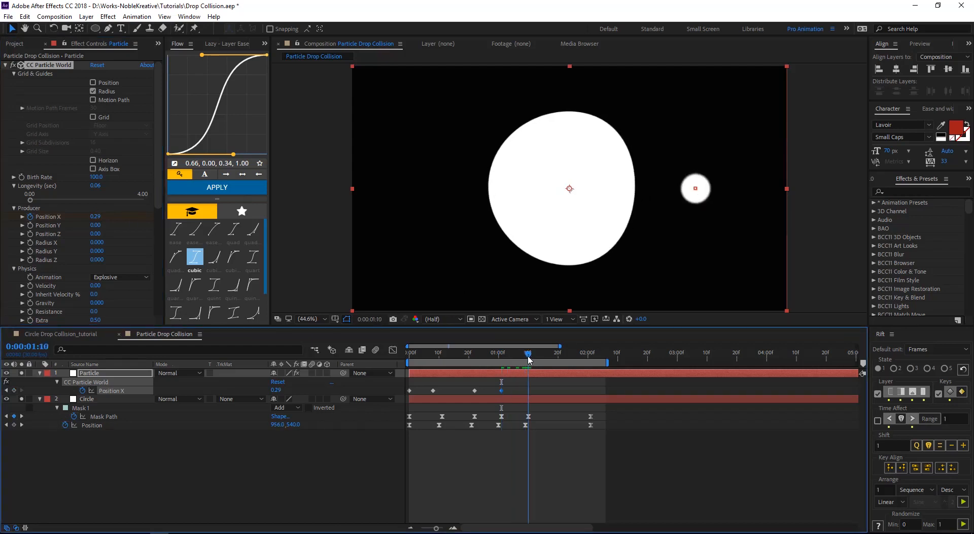
{"action": "left_click_drag", "start_coordinate": [104, 217], "coordinate": [63, 209]}
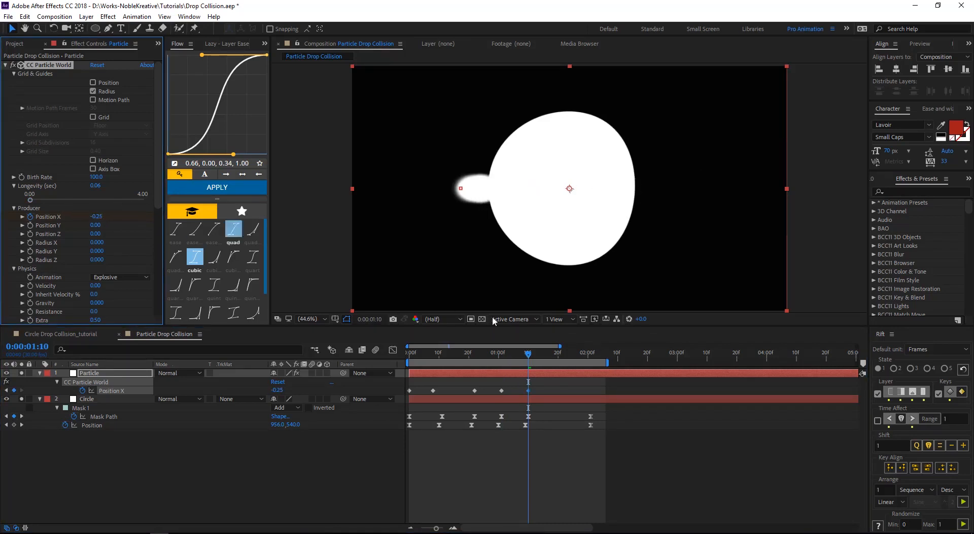
{"action": "left_click_drag", "start_coordinate": [529, 354], "coordinate": [590, 354]}
{"action": "mouse_move", "coordinate": [94, 217]}
{"action": "left_mouse_down"}
{"action": "mouse_move", "coordinate": [116, 217]}
{"action": "mouse_move", "coordinate": [106, 215]}
{"action": "left_mouse_up"}
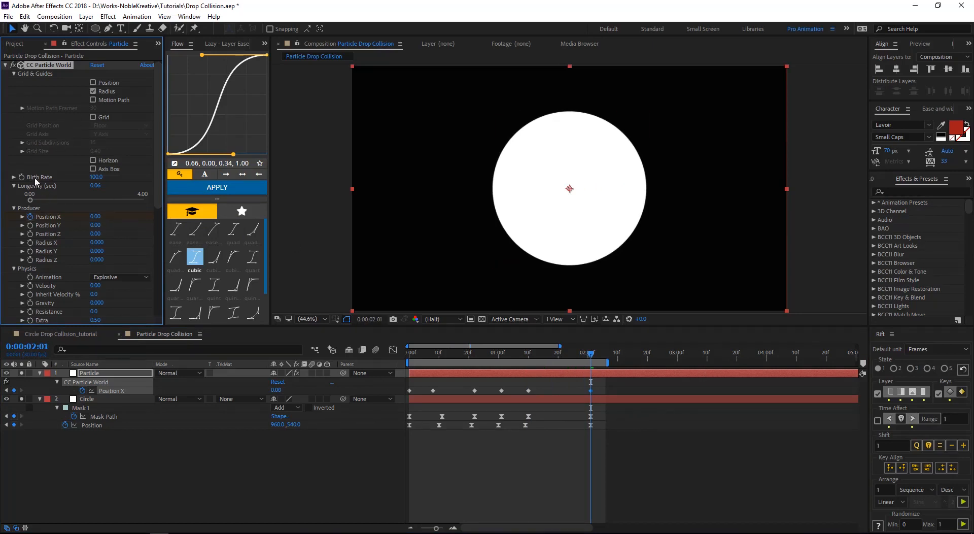
Keyframe the particles' Birth Rate at 0 on 0:00:02:01 and 100 on 0:00:02:00, and preview the animation from the start
{"action": "left_click", "coordinate": [21, 177]}
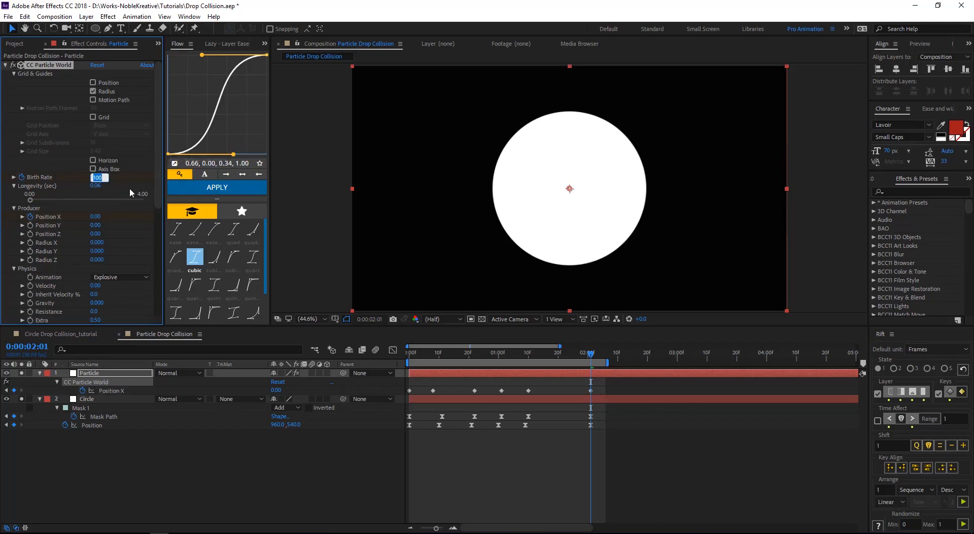
{"action": "type", "text": "0"}
{"action": "key", "text": "Return"}
{"action": "key", "text": "Page_Up"}
{"action": "left_click", "coordinate": [95, 177]}
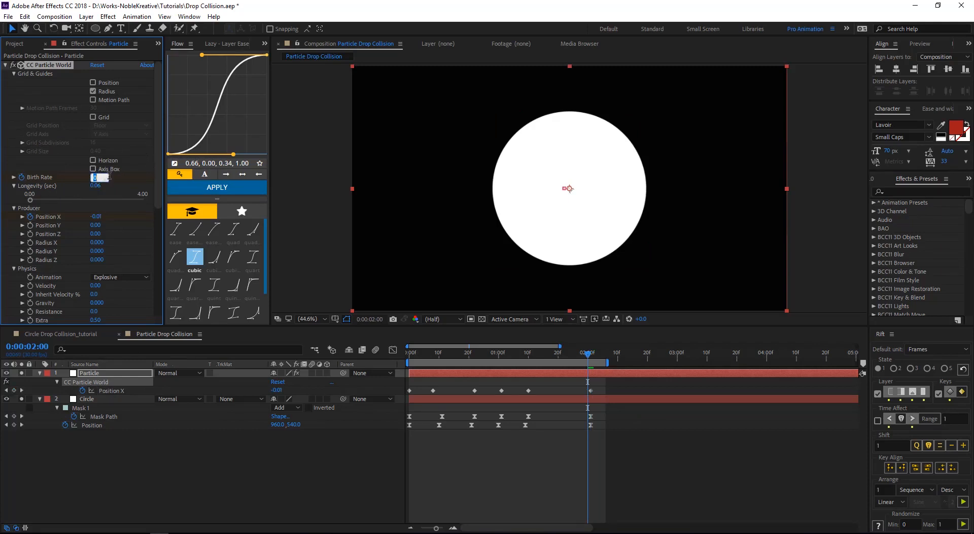
{"action": "type", "text": "100"}
{"action": "key", "text": "Return"}
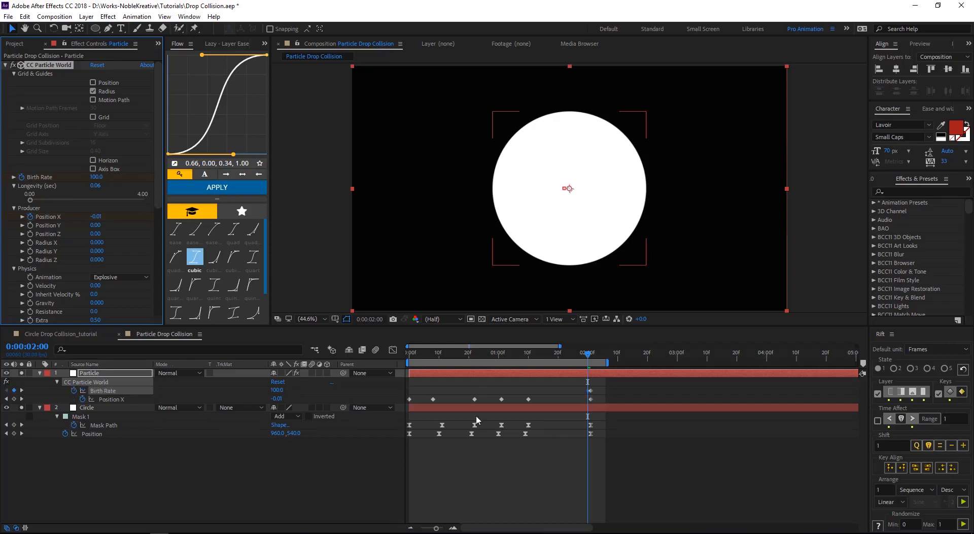
{"action": "left_click_drag", "start_coordinate": [587, 353], "coordinate": [385, 368]}
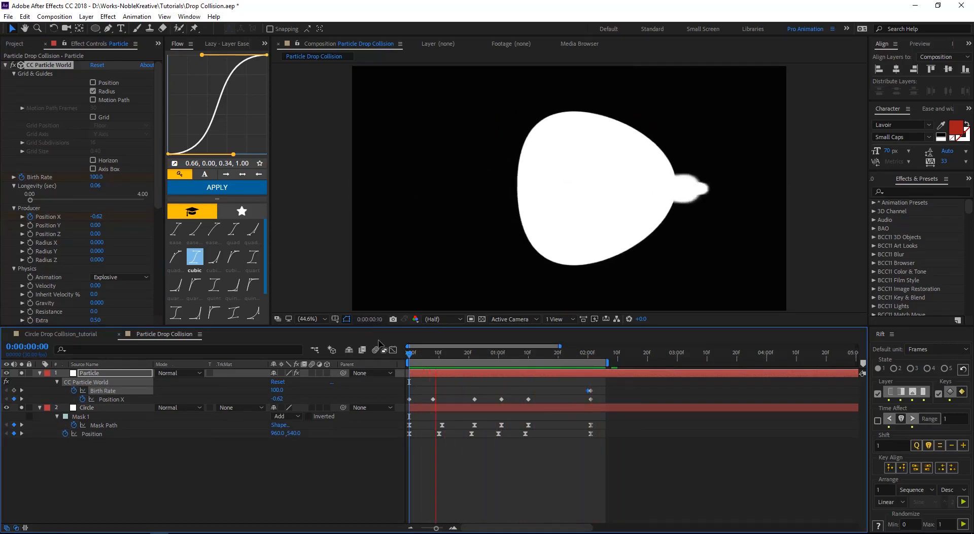
{"action": "key", "text": "space"}
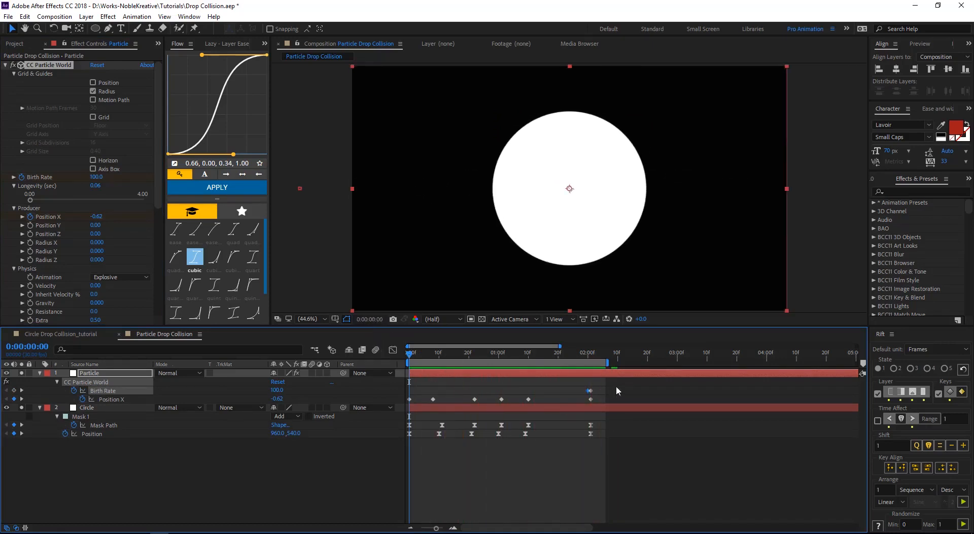
Apply Easy Ease to all of the Particle layer's Birth Rate and Position X keyframes and preview the motion
{"action": "left_click_drag", "start_coordinate": [616, 387], "coordinate": [400, 407]}
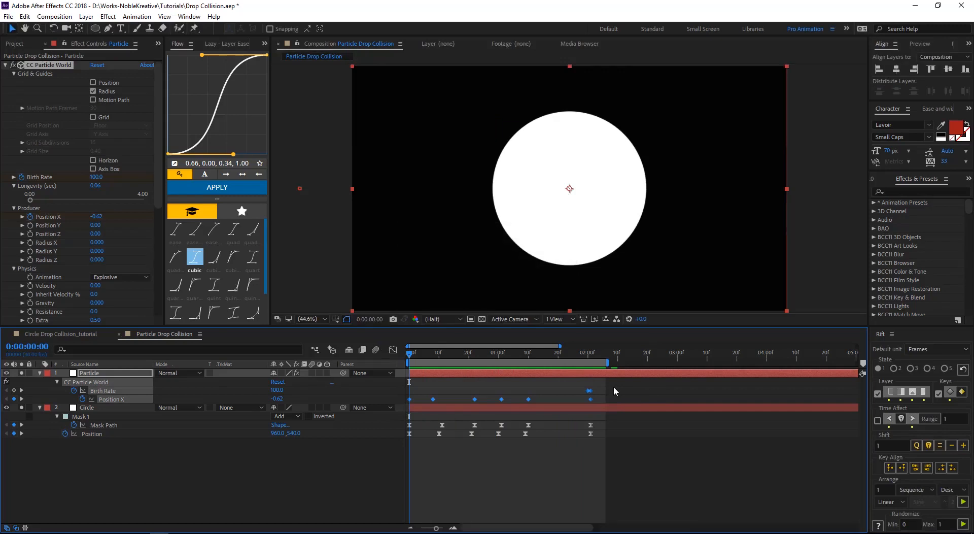
{"action": "key", "text": "F9"}
{"action": "left_click", "coordinate": [495, 485]}
{"action": "key", "text": "space"}
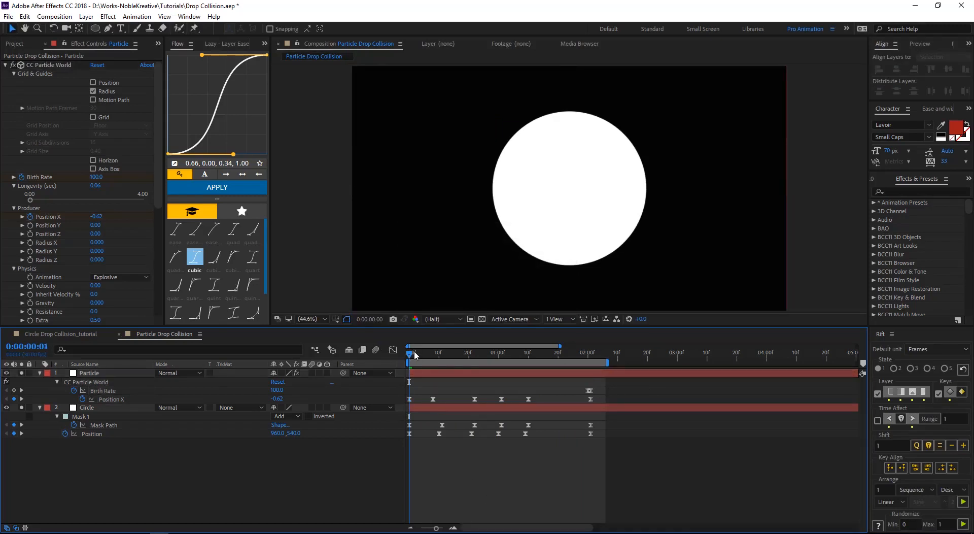
Lengthen the ease handles of all Position X keyframes in the speed graph to form sharp speed peaks
{"action": "left_click", "coordinate": [156, 398]}
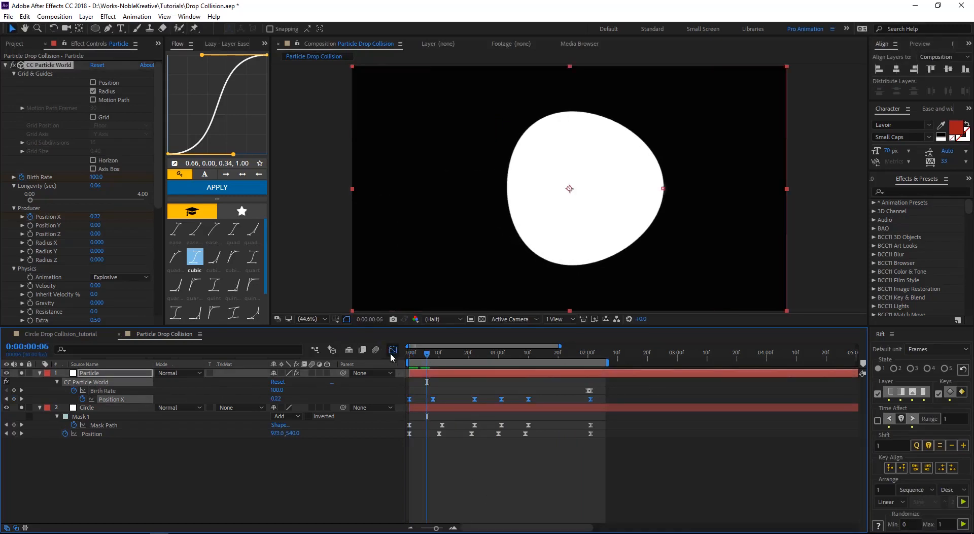
{"action": "left_click", "coordinate": [393, 350]}
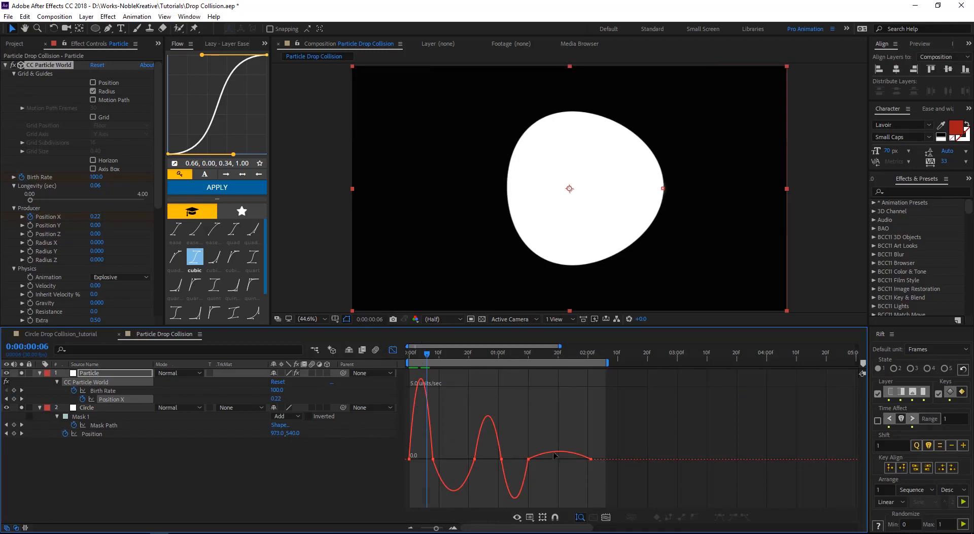
{"action": "left_click_drag", "start_coordinate": [650, 441], "coordinate": [405, 488]}
{"action": "left_click_drag", "start_coordinate": [579, 460], "coordinate": [537, 460]}
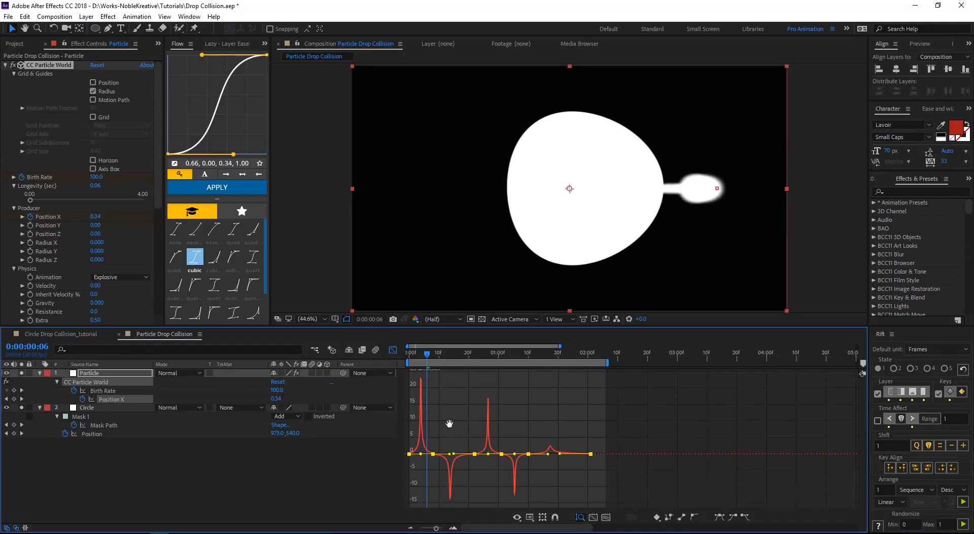
Try to pull the first Position X keyframe's outgoing speed handle back towards the keyframe
{"action": "left_click", "coordinate": [410, 455]}
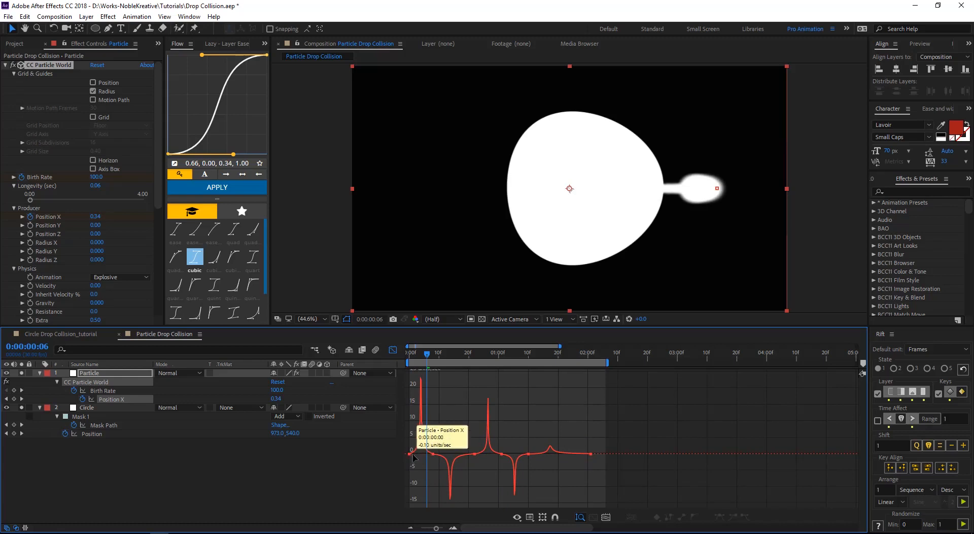
{"action": "double_click", "coordinate": [423, 455]}
{"action": "left_click_drag", "start_coordinate": [420, 454], "coordinate": [400, 450]}
{"action": "key", "text": "ctrl+z"}
{"action": "double_click", "coordinate": [453, 528]}
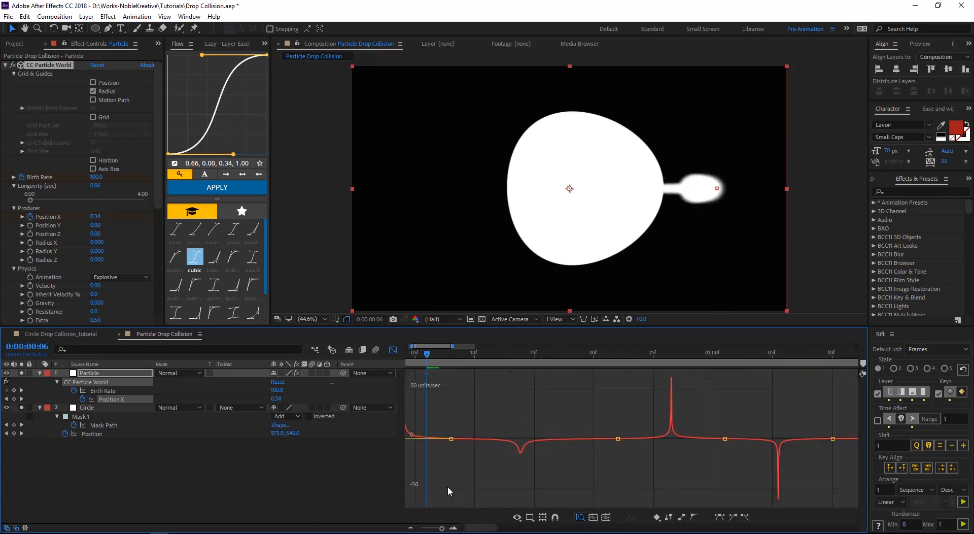
{"action": "left_click_drag", "start_coordinate": [698, 447], "coordinate": [776, 452]}
{"action": "key", "text": "v"}
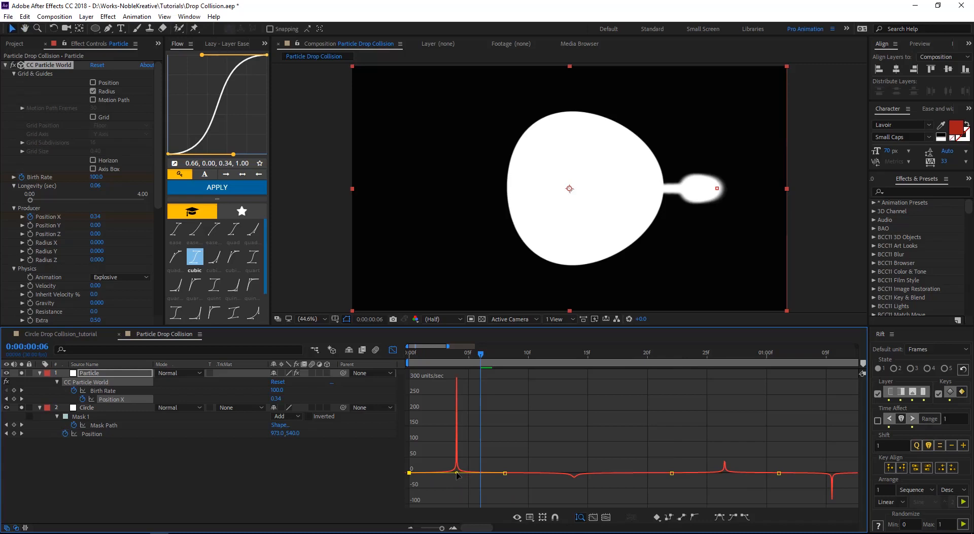
{"action": "mouse_move", "coordinate": [456, 472]}
{"action": "left_mouse_down"}
{"action": "mouse_move", "coordinate": [436, 472]}
{"action": "mouse_move", "coordinate": [458, 477]}
{"action": "left_mouse_up"}
{"action": "key", "text": "ctrl+z"}
{"action": "key", "text": "="}
{"action": "left_click_drag", "start_coordinate": [546, 469], "coordinate": [604, 471]}
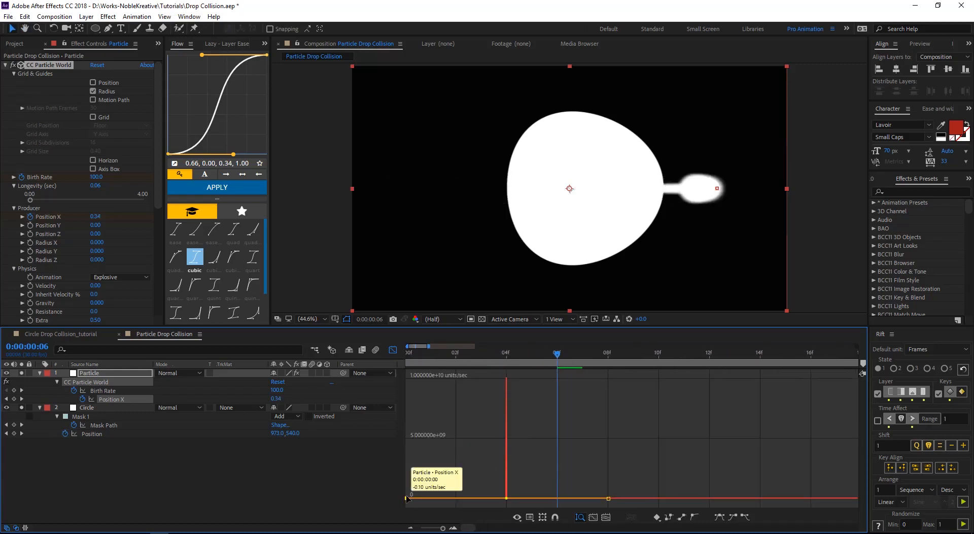
Reshape the speed curve between the first two Position X keyframes so it peaks at the start and decays towards the second
{"action": "left_click", "coordinate": [472, 482]}
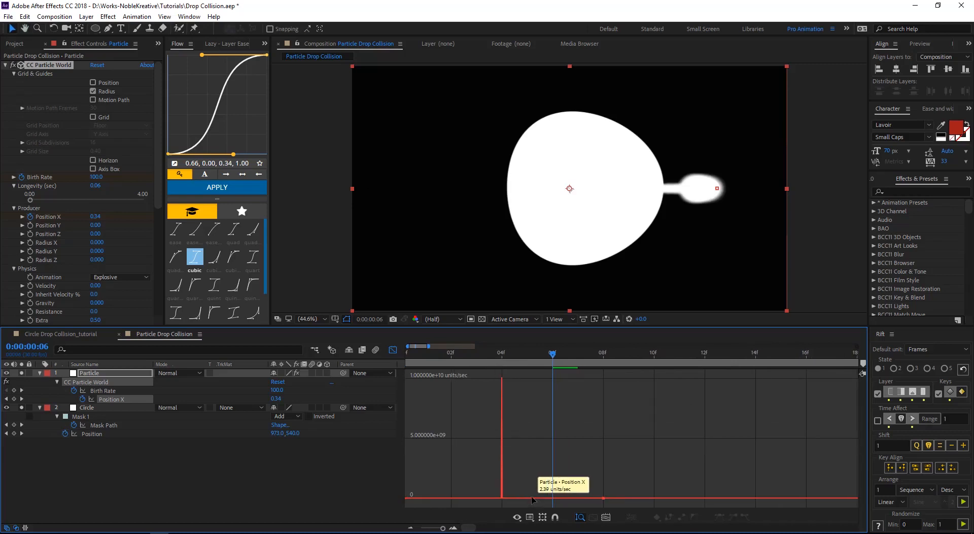
{"action": "left_click", "coordinate": [502, 497]}
{"action": "left_click_drag", "start_coordinate": [502, 498], "coordinate": [513, 498]}
{"action": "mouse_move", "coordinate": [419, 477]}
{"action": "left_mouse_down"}
{"action": "mouse_move", "coordinate": [406, 468]}
{"action": "mouse_move", "coordinate": [403, 485]}
{"action": "mouse_move", "coordinate": [427, 478]}
{"action": "mouse_move", "coordinate": [410, 470]}
{"action": "left_mouse_up"}
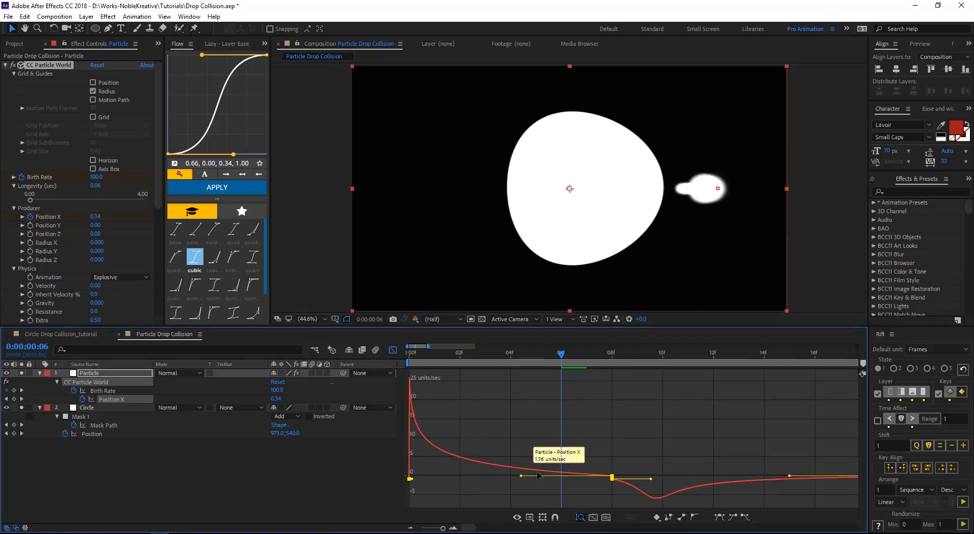
{"action": "left_click_drag", "start_coordinate": [612, 479], "coordinate": [629, 491]}
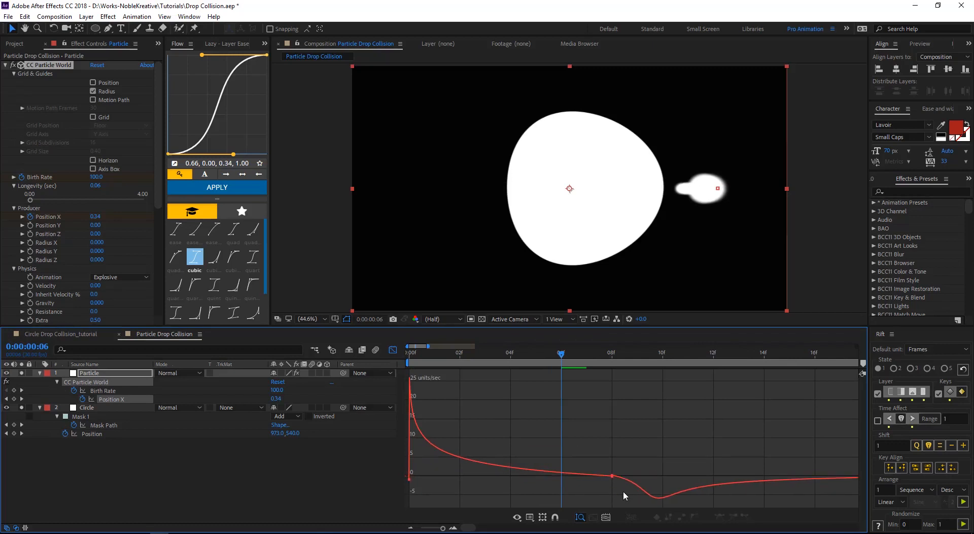
{"action": "key", "text": "ctrl+z"}
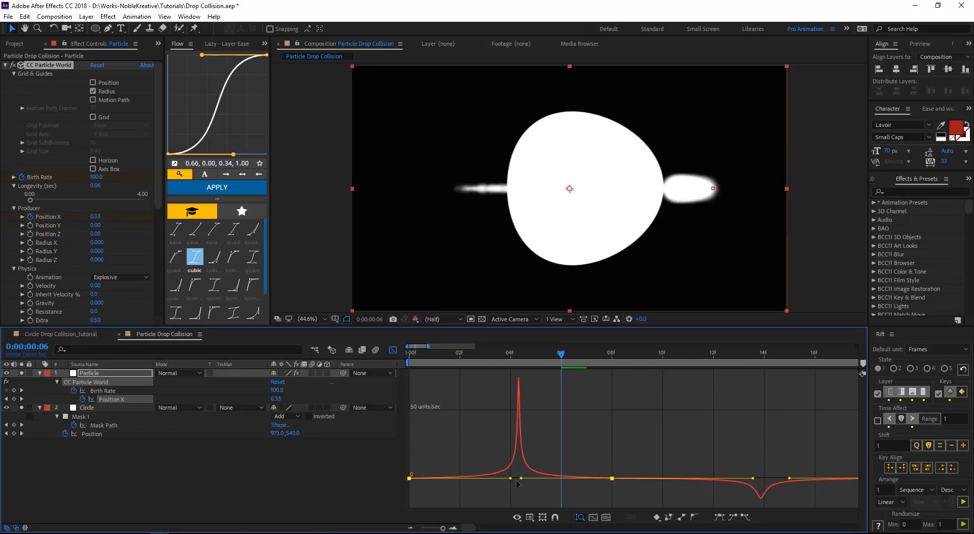
{"action": "left_click_drag", "start_coordinate": [511, 479], "coordinate": [411, 478]}
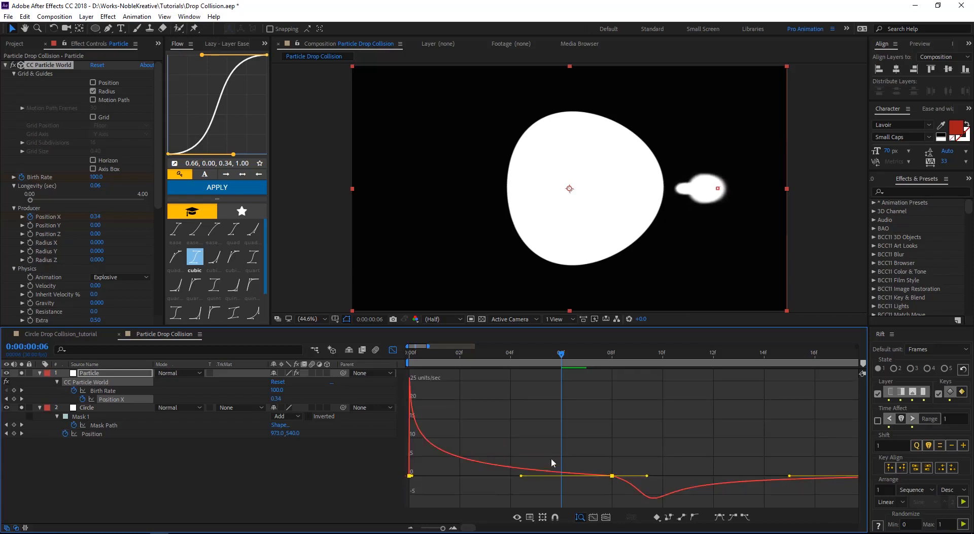
Preview the reshaped particle motion over the whole work area
{"action": "left_click", "coordinate": [507, 417]}
{"action": "key", "text": "space"}
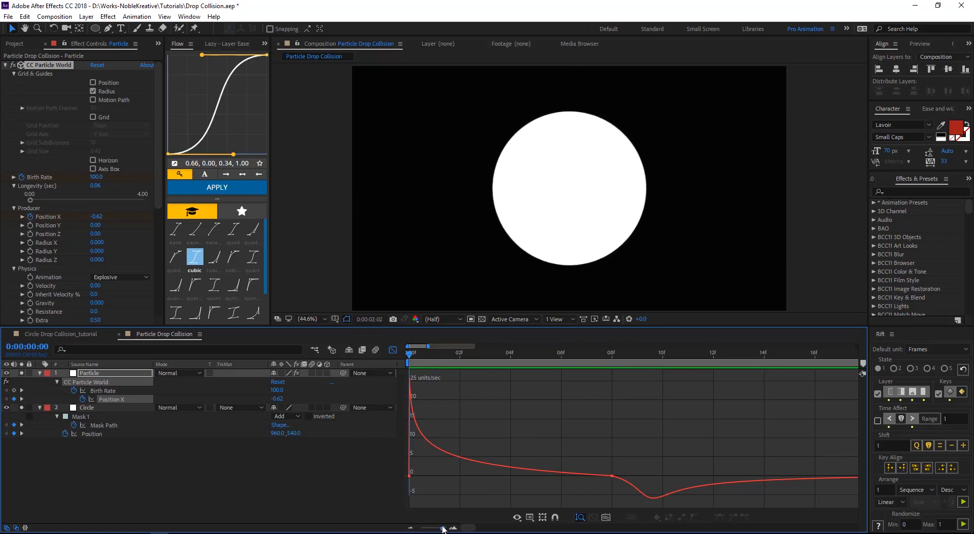
{"action": "left_click_drag", "start_coordinate": [443, 528], "coordinate": [436, 527]}
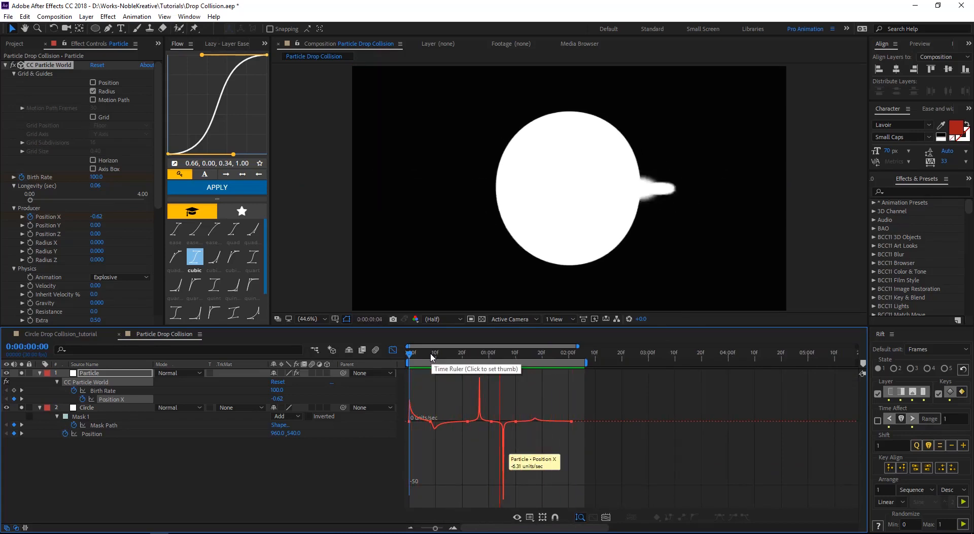
{"action": "key", "text": "space"}
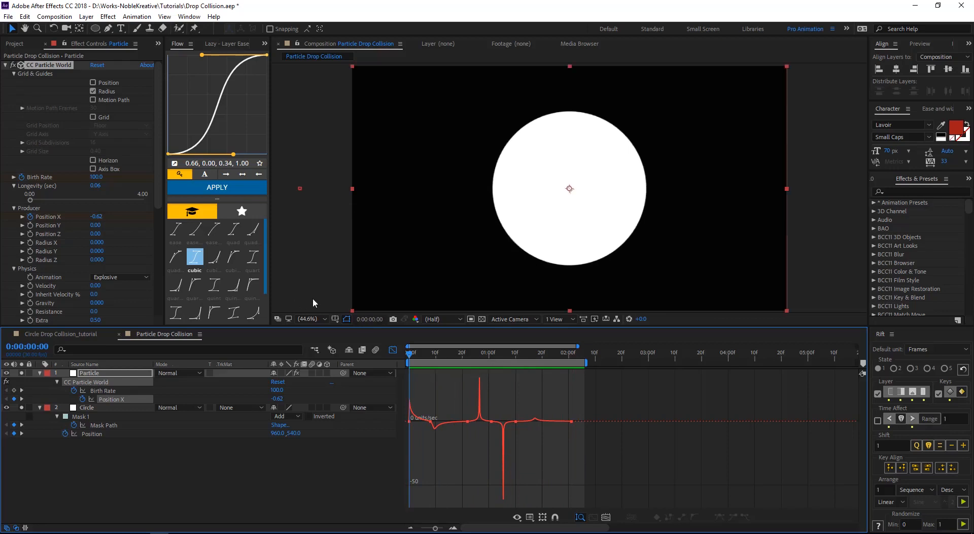
Leave the speed graph, collapse the Particle and Circle layers, and preview the animation
{"action": "left_click", "coordinate": [392, 349]}
{"action": "left_click", "coordinate": [180, 475]}
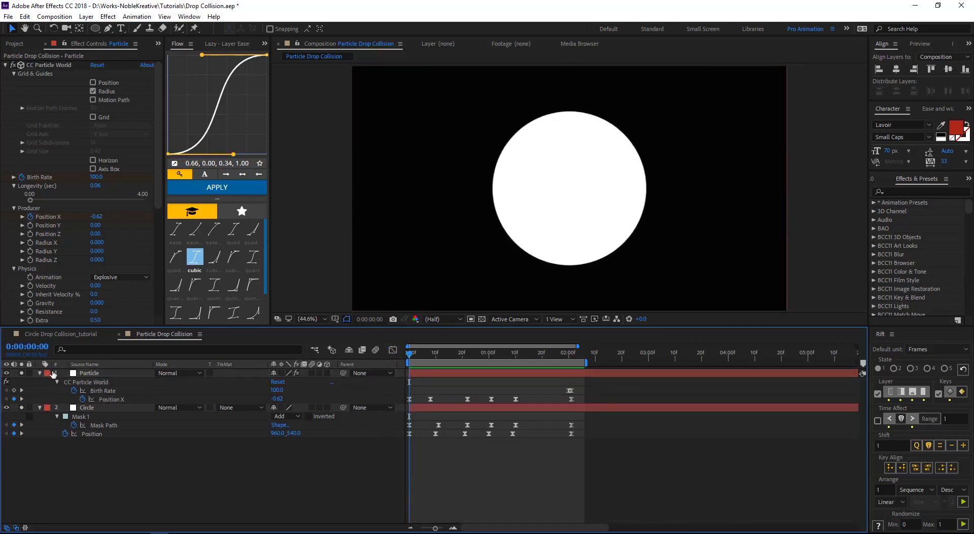
{"action": "left_click", "coordinate": [40, 372]}
{"action": "left_click", "coordinate": [40, 381]}
{"action": "left_click", "coordinate": [170, 444]}
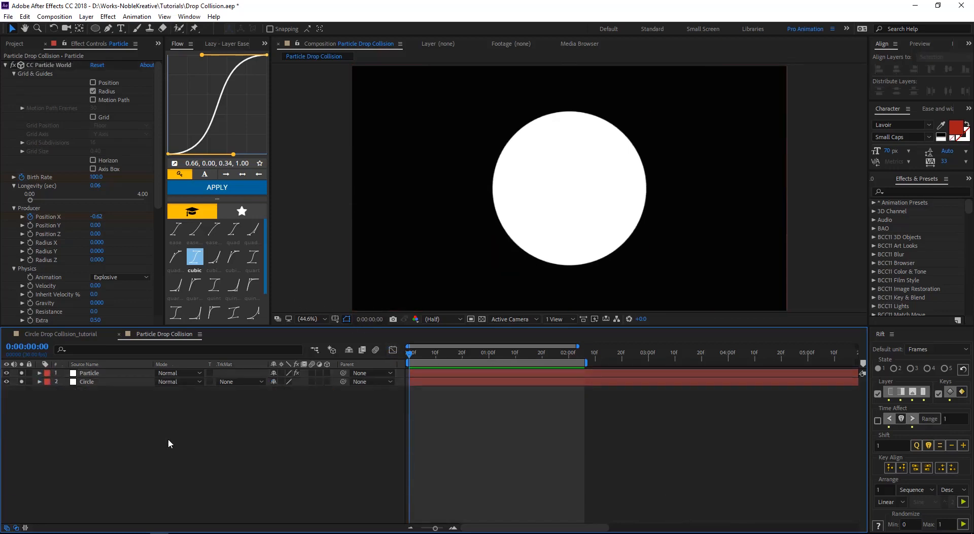
{"action": "key", "text": "space"}
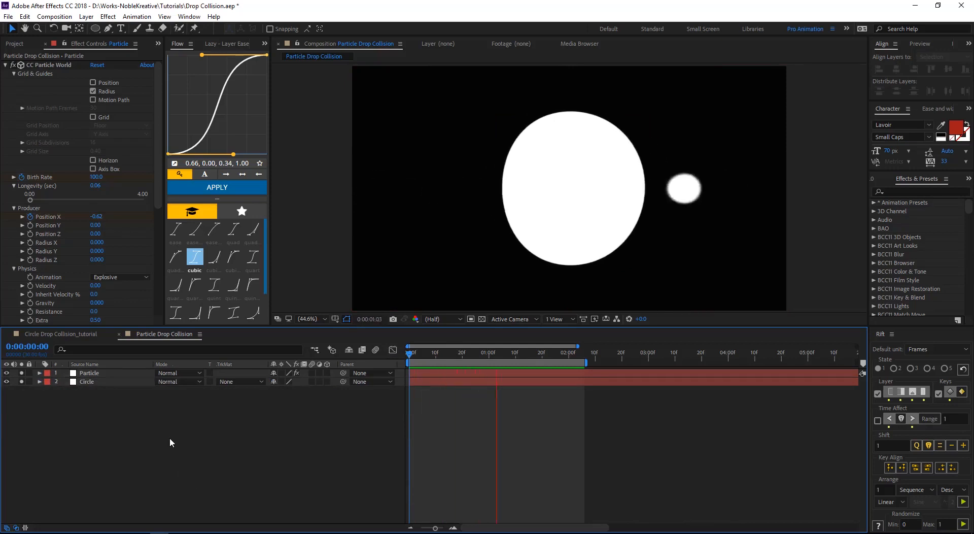
Pre-compose the Particle and Circle layers into a composition named Drop Collision
{"action": "left_click_drag", "start_coordinate": [440, 355], "coordinate": [414, 356]}
{"action": "key", "text": "ctrl+a"}
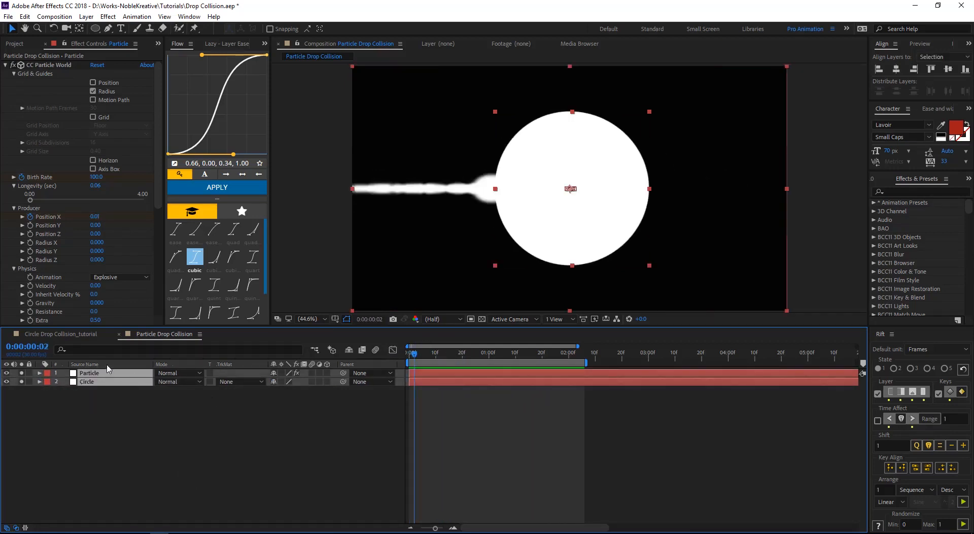
{"action": "right_click", "coordinate": [110, 386]}
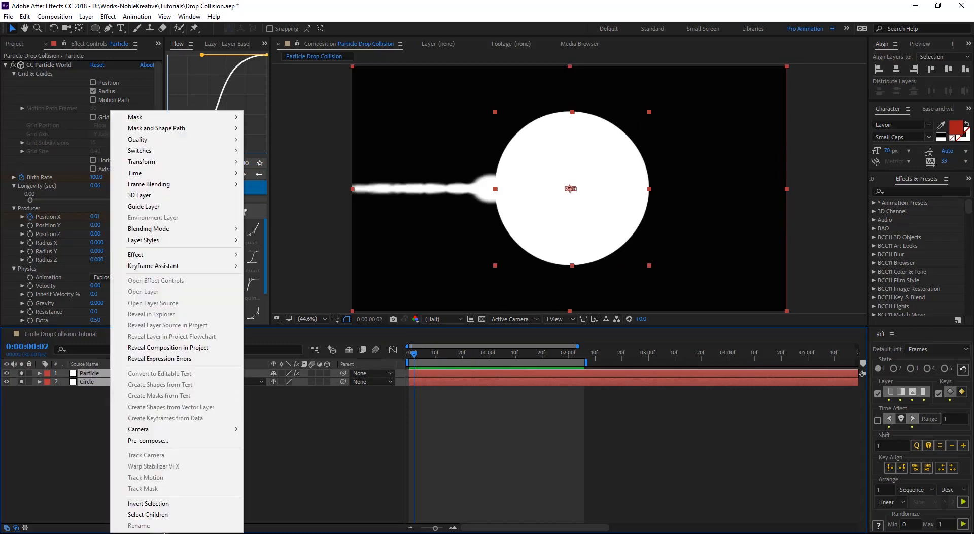
{"action": "left_click", "coordinate": [156, 440]}
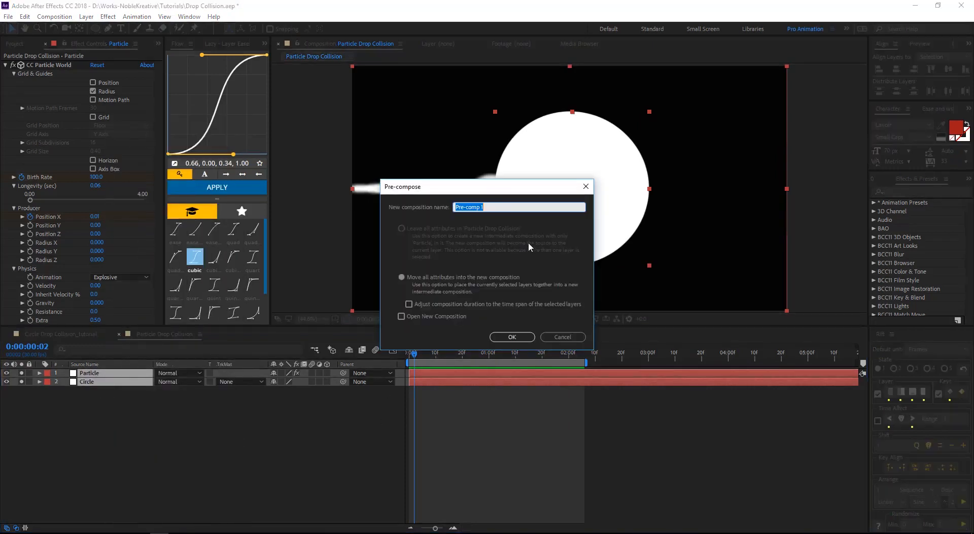
{"action": "type", "text": "Drop Collission"}
{"action": "key", "text": "BackSpace"}
{"action": "key", "text": "Return"}
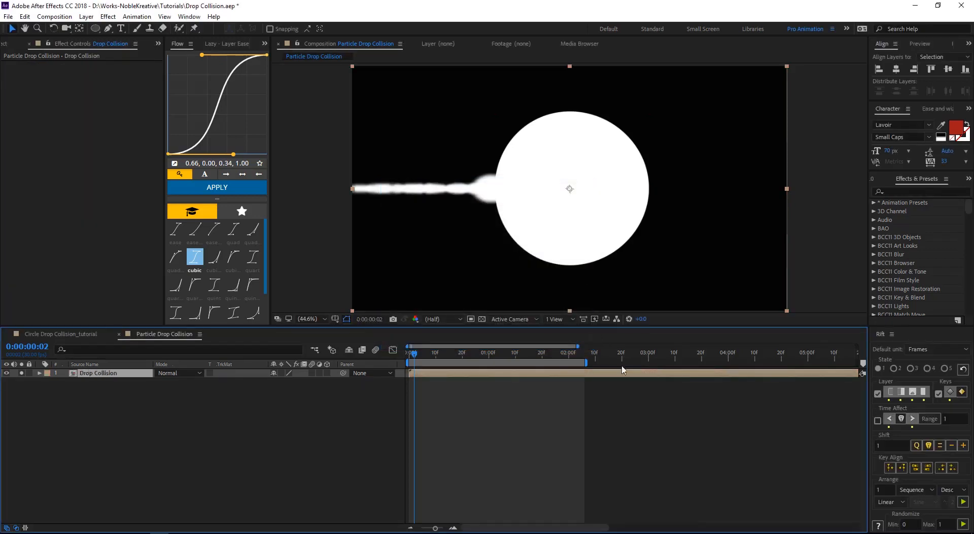
Look at the layer stack of the Circle Drop Collision_tutorial composition and return to Particle Drop Collision
{"action": "left_click", "coordinate": [78, 334]}
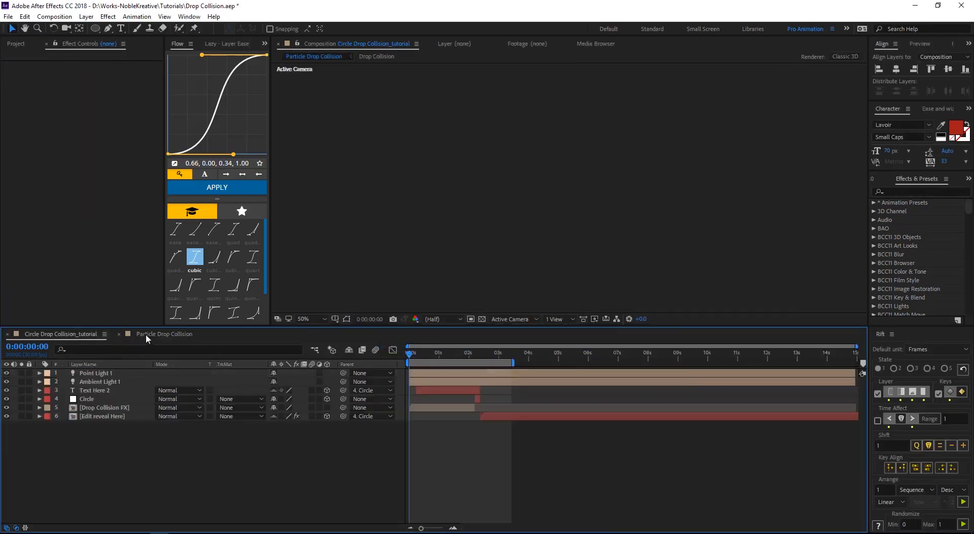
{"action": "left_click", "coordinate": [164, 333]}
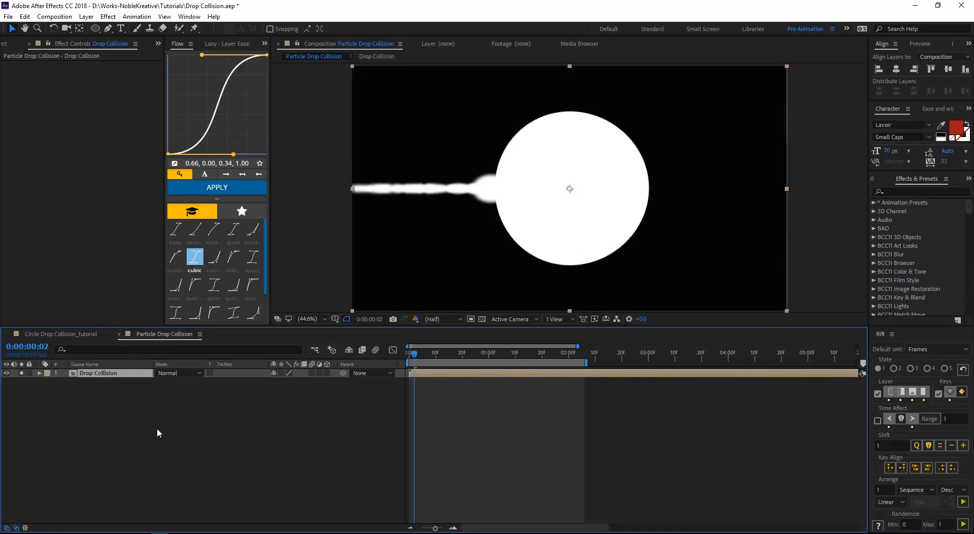
{"action": "left_click", "coordinate": [210, 429]}
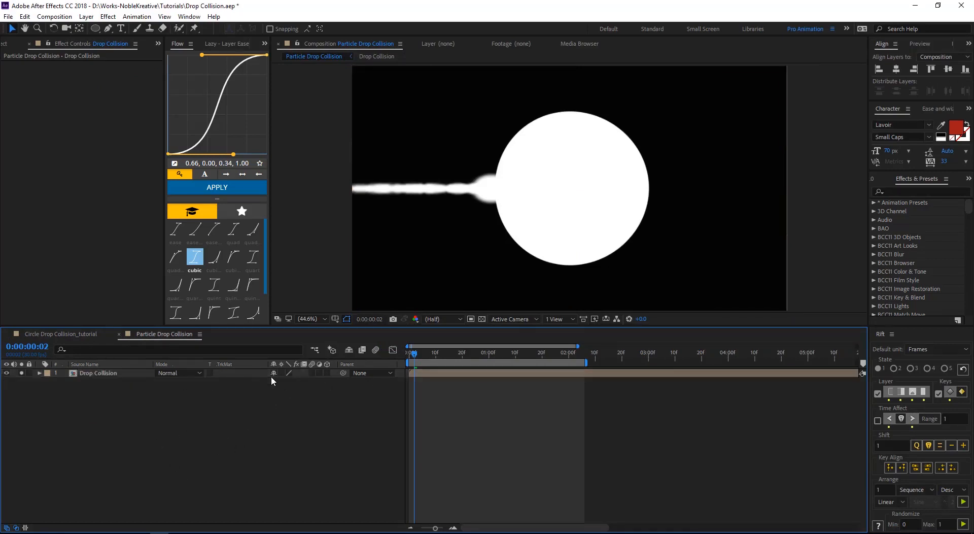
Add an adjustment layer above Drop Collision and rename it Fx
{"action": "right_click", "coordinate": [164, 449]}
{"action": "mouse_move", "coordinate": [246, 337]}
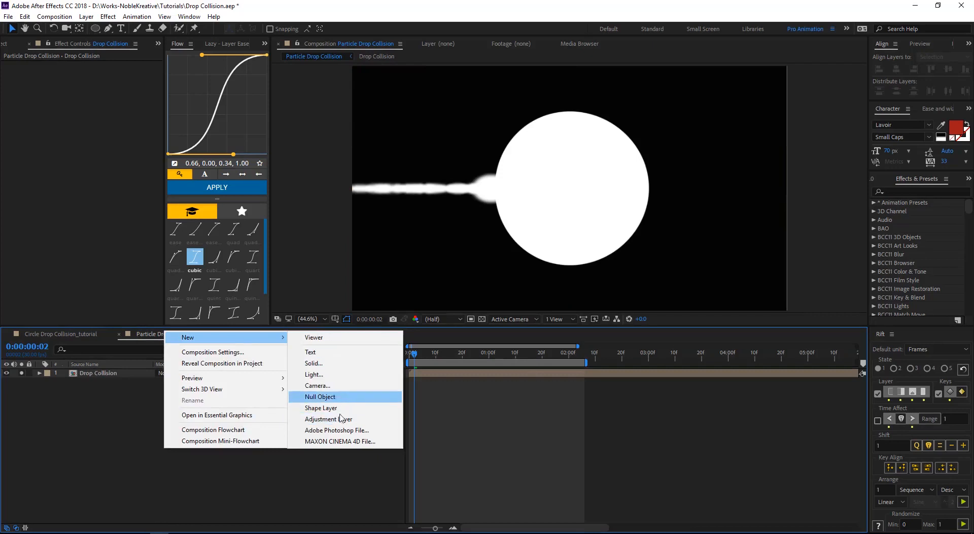
{"action": "left_click", "coordinate": [333, 419]}
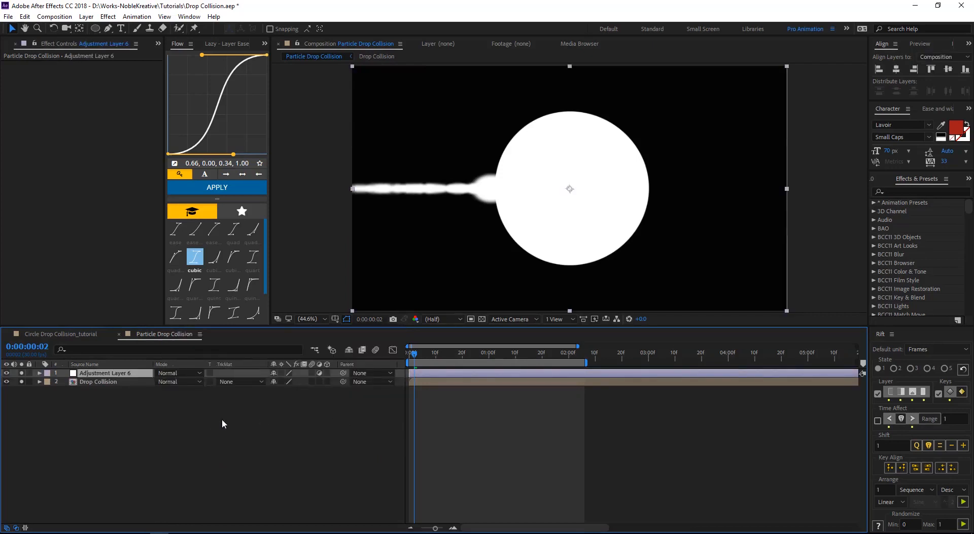
{"action": "key", "text": "Return"}
{"action": "type", "text": "Fx"}
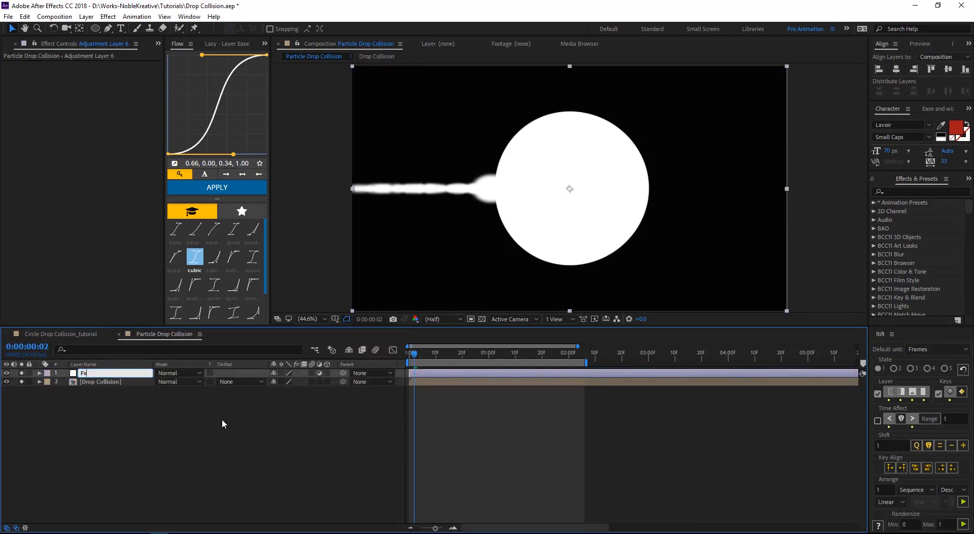
{"action": "key", "text": "Return"}
Apply Fast Box Blur to the Fx layer with Repeat Edge Pixels enabled and a Blur Radius of 20
{"action": "key", "text": "ctrl+space"}
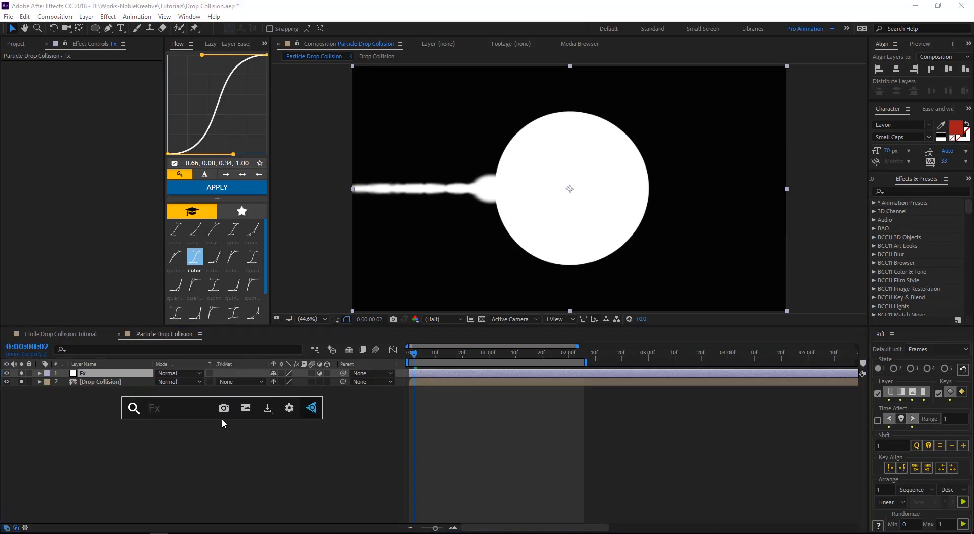
{"action": "type", "text": "fast"}
{"action": "key", "text": "Return"}
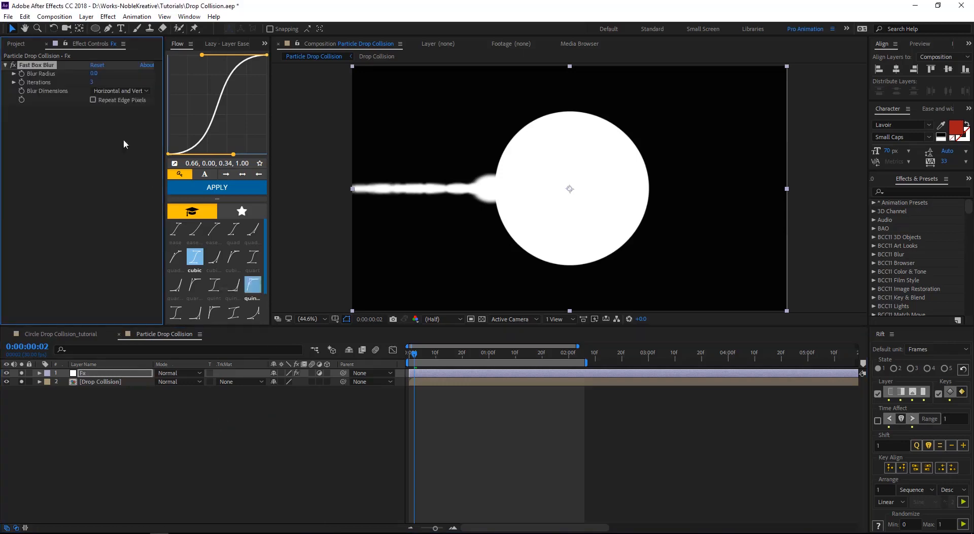
{"action": "left_click", "coordinate": [93, 99]}
{"action": "left_click", "coordinate": [94, 73]}
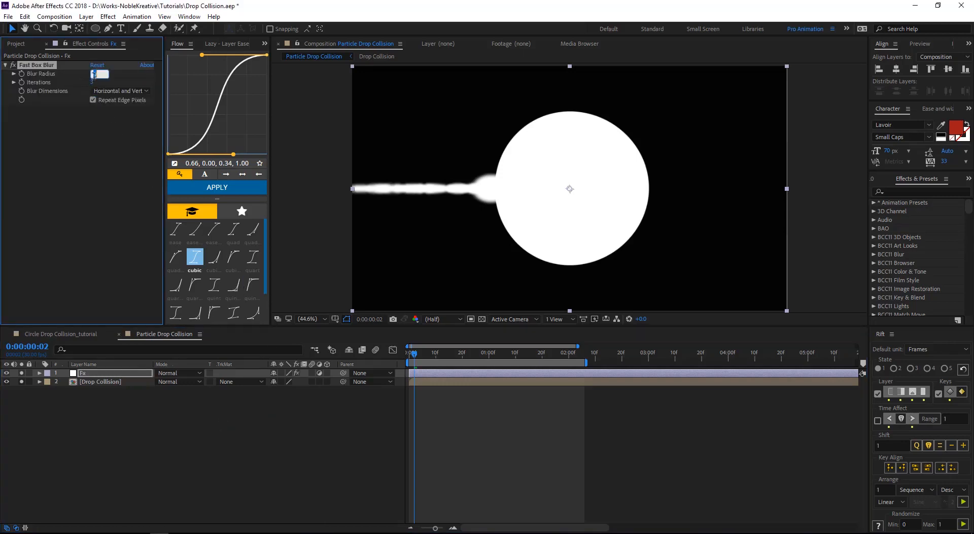
{"action": "type", "text": "20"}
{"action": "key", "text": "Return"}
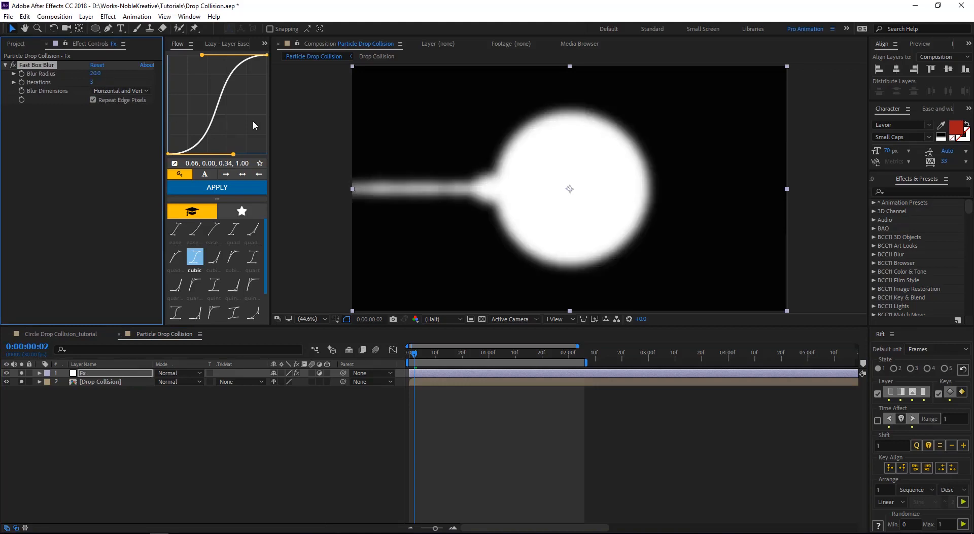
Raise the Fast Box Blur's Iterations and preview the blurred animation
{"action": "left_click_drag", "start_coordinate": [92, 82], "coordinate": [94, 82]}
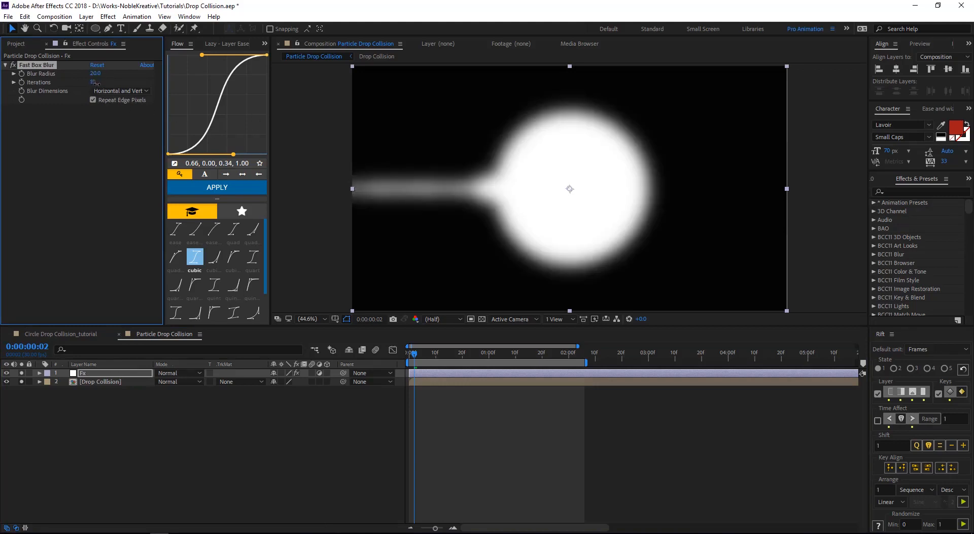
{"action": "left_click", "coordinate": [544, 451]}
{"action": "key", "text": "space"}
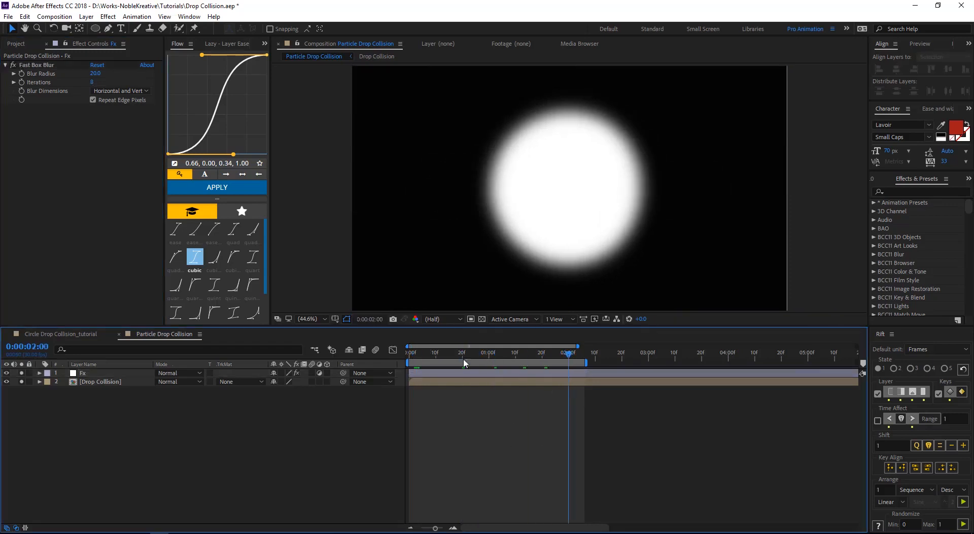
Apply the Roughen Edges effect to the Fx layer and preview the animation
{"action": "left_click", "coordinate": [84, 374]}
{"action": "key", "text": "ctrl+space"}
{"action": "type", "text": "roug"}
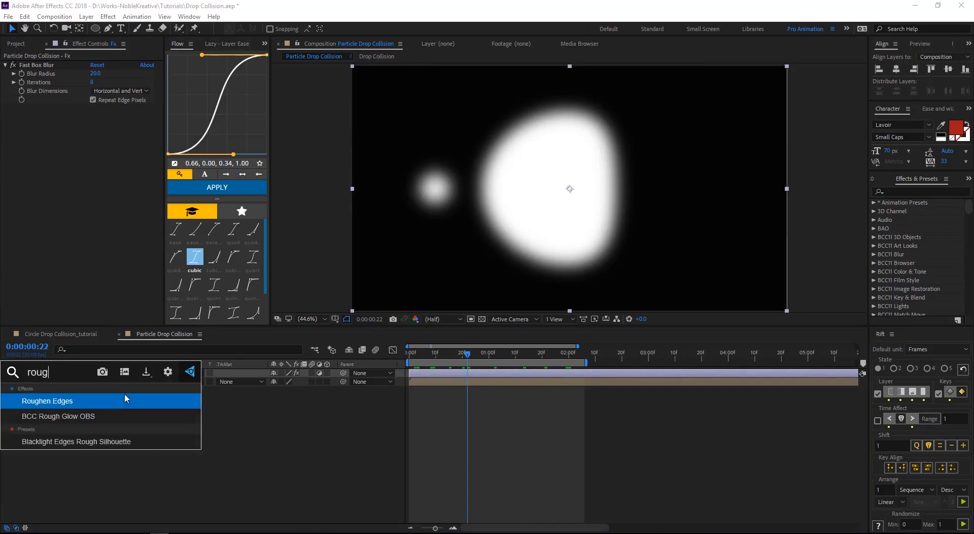
{"action": "left_click", "coordinate": [126, 399]}
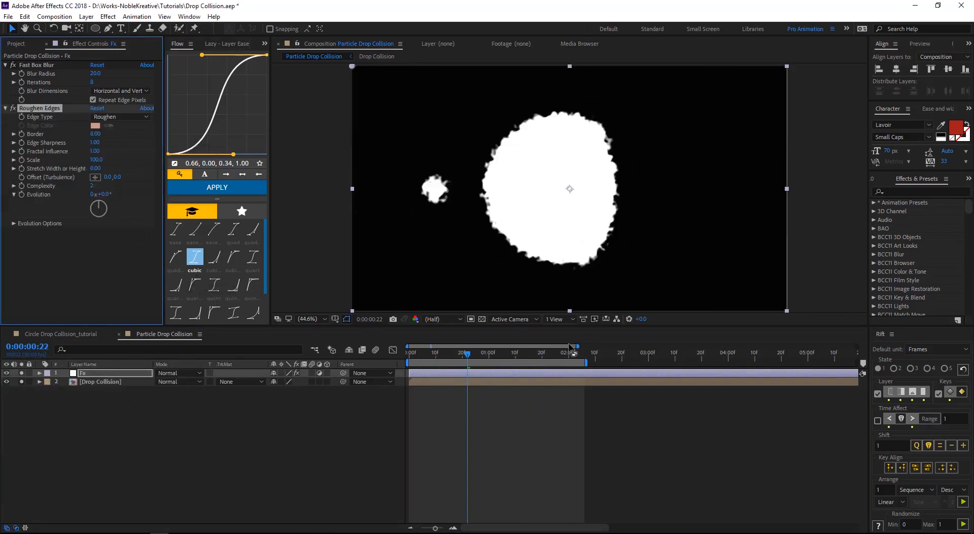
{"action": "left_click_drag", "start_coordinate": [467, 353], "coordinate": [422, 355]}
{"action": "left_click", "coordinate": [452, 445]}
{"action": "key", "text": "space"}
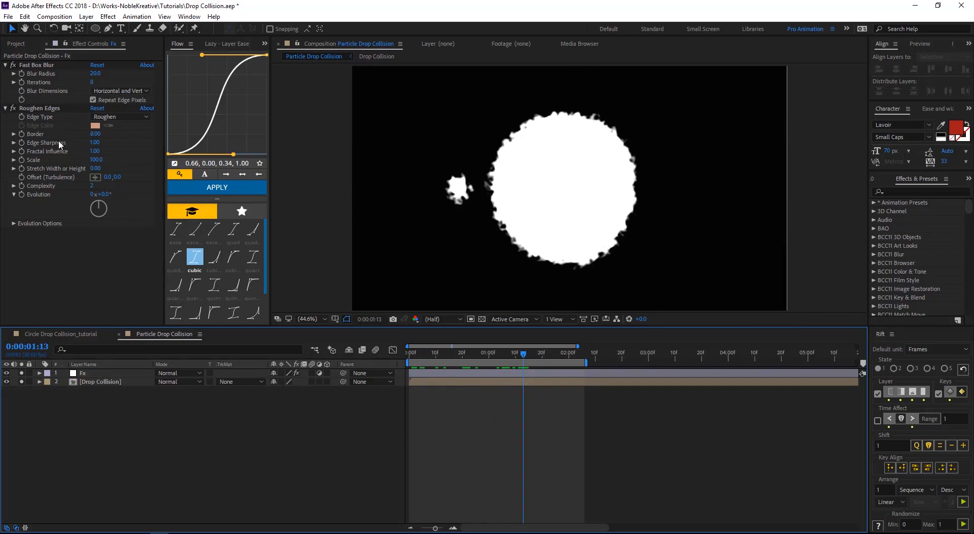
Set Roughen Edges' Border and Fractal Influence to 0.00 and its Edge Sharpness to 8.10
{"action": "left_click_drag", "start_coordinate": [95, 134], "coordinate": [49, 133]}
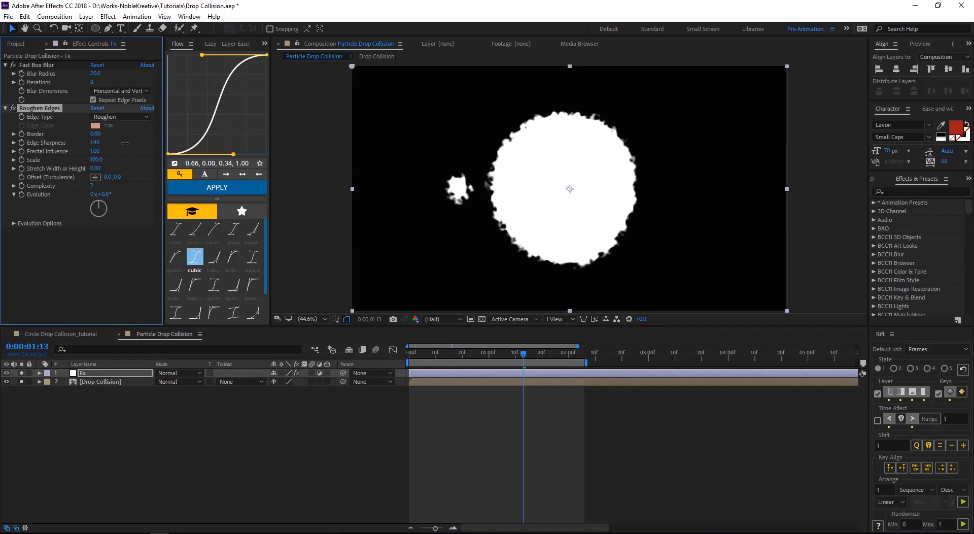
{"action": "left_click_drag", "start_coordinate": [125, 143], "coordinate": [247, 140]}
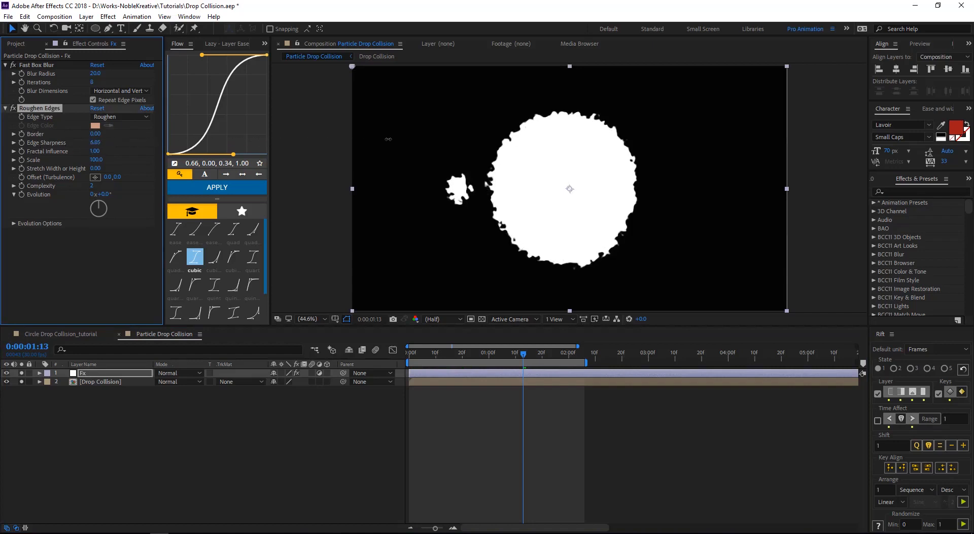
{"action": "left_click_drag", "start_coordinate": [94, 150], "coordinate": [7, 151]}
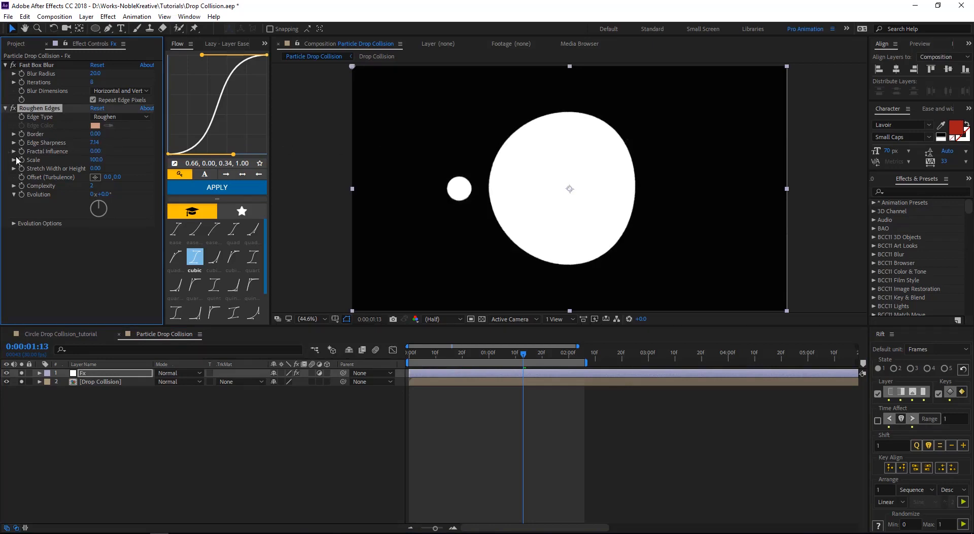
{"action": "left_click_drag", "start_coordinate": [95, 142], "coordinate": [8, 138]}
{"action": "left_click_drag", "start_coordinate": [95, 143], "coordinate": [72, 144]}
Preview the smoothed liquid animation and inspect the frame at 0:00:01:02
{"action": "key", "text": "space"}
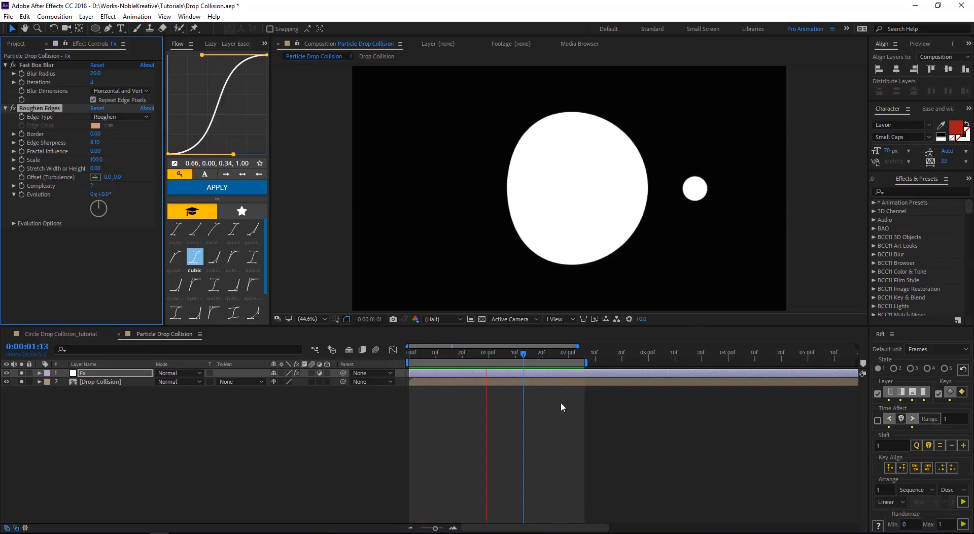
{"action": "key", "text": "space"}
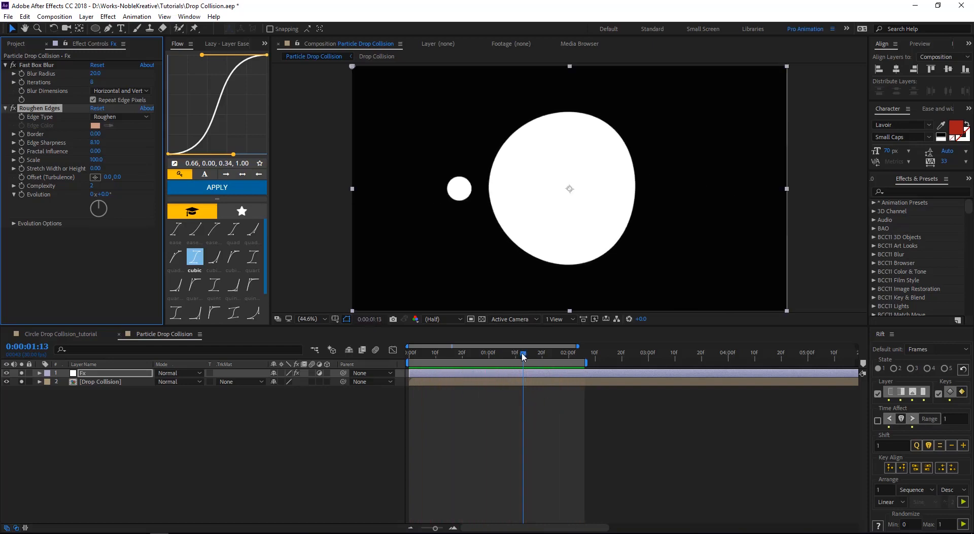
{"action": "left_click_drag", "start_coordinate": [524, 357], "coordinate": [496, 361]}
{"action": "left_click", "coordinate": [220, 448]}
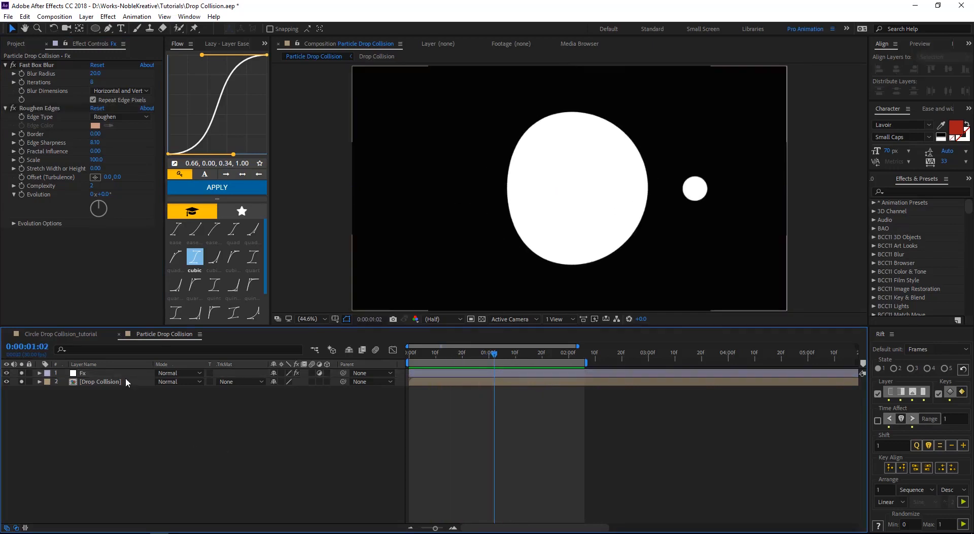
Duplicate the Drop Collision layer and, at 0:00:00:08, move the upper copy left of the original circle
{"action": "left_click", "coordinate": [127, 381]}
{"action": "key", "text": "ctrl+d"}
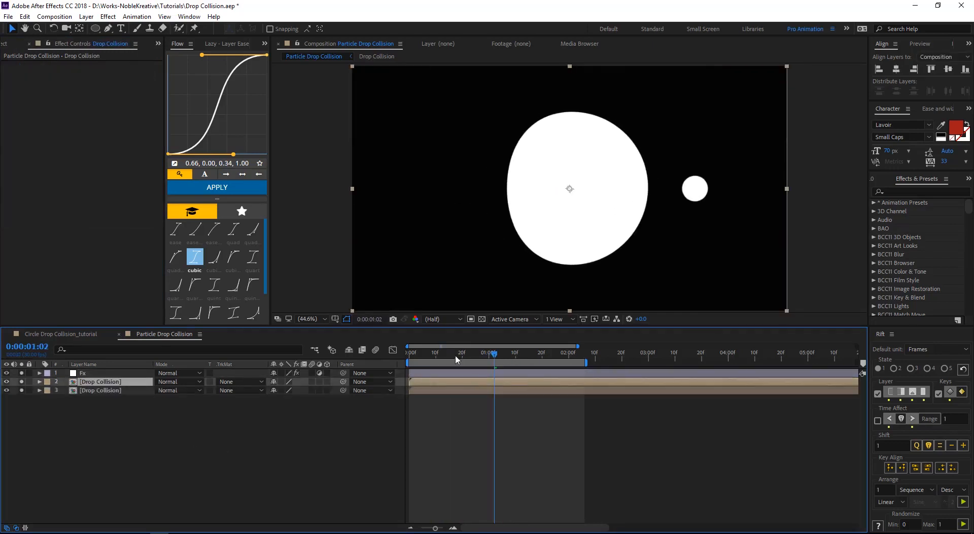
{"action": "left_click_drag", "start_coordinate": [461, 357], "coordinate": [432, 365]}
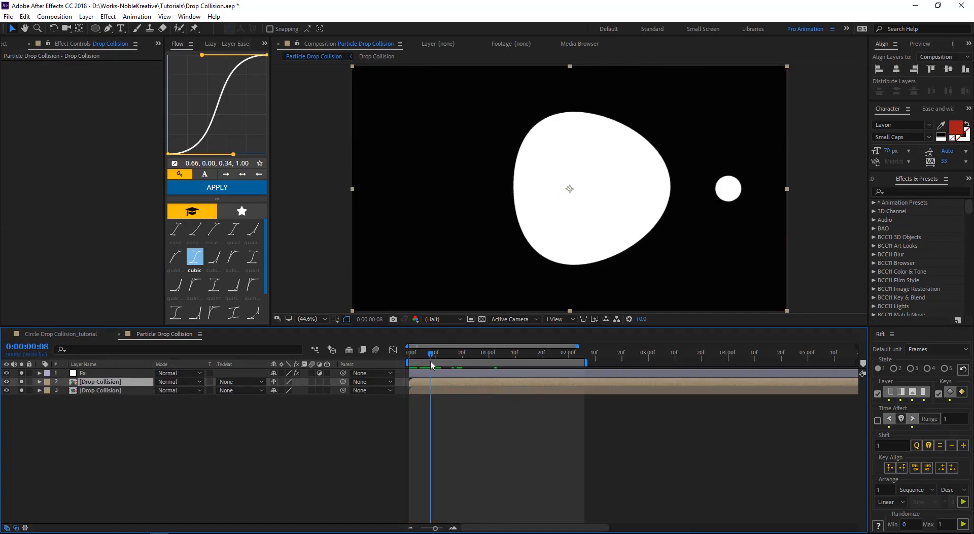
{"action": "left_click_drag", "start_coordinate": [603, 238], "coordinate": [449, 221]}
Set the upper Drop Collision copy's blending mode to Silhouette Alpha and move it left until its drop meets the circle's left edge
{"action": "left_click", "coordinate": [179, 382]}
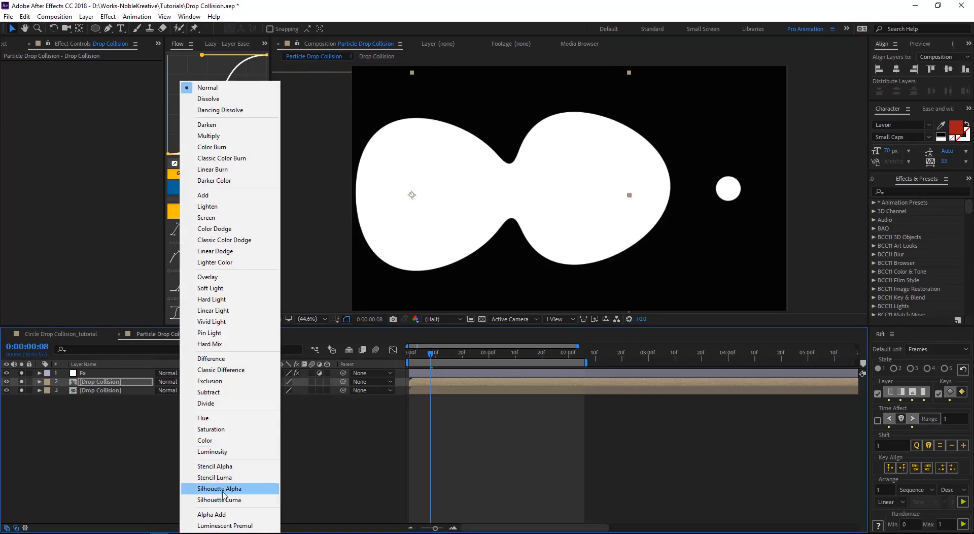
{"action": "left_click", "coordinate": [219, 489]}
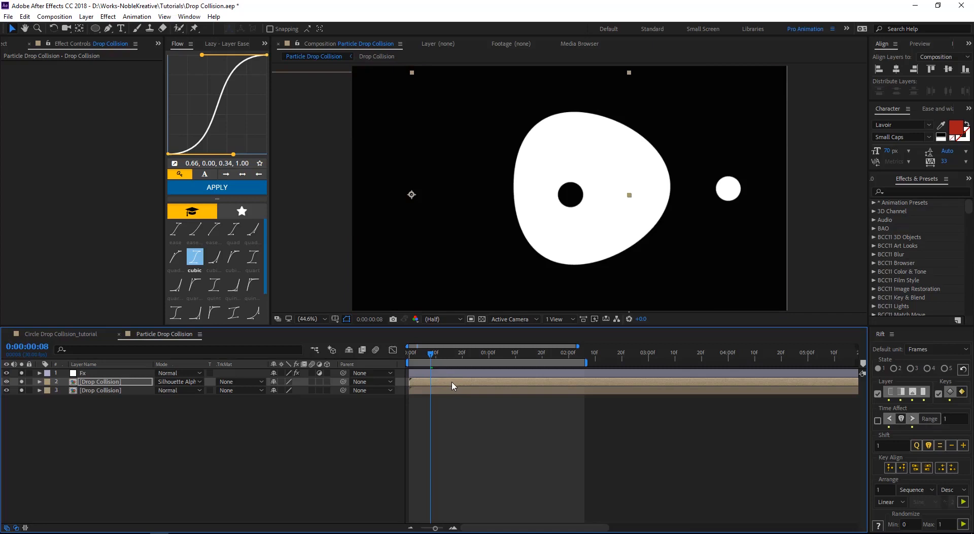
{"action": "left_click_drag", "start_coordinate": [535, 222], "coordinate": [472, 223]}
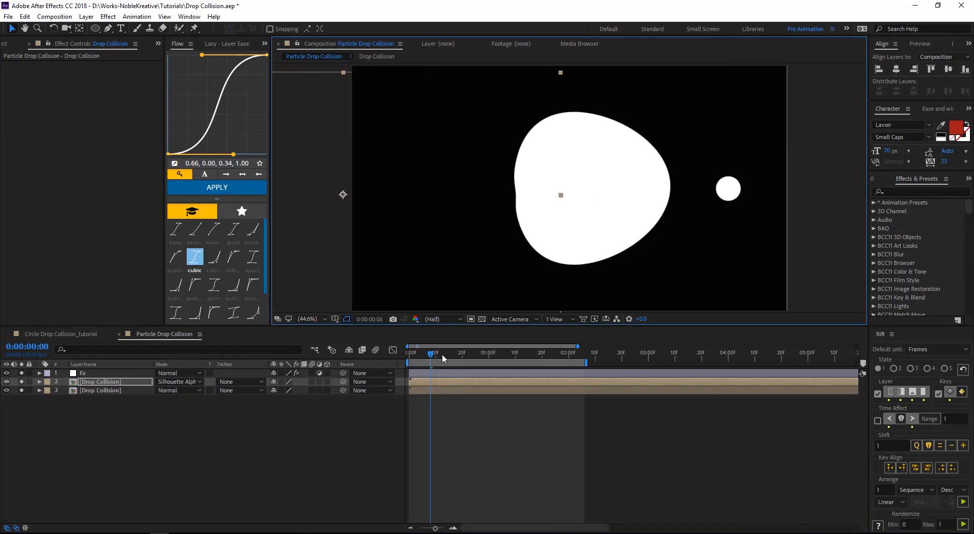
Trim the start of the silhouette copy at 0:00:00:08 and slide the layer earlier to begin at about frame 3
{"action": "key", "text": "alt+["}
{"action": "mouse_move", "coordinate": [432, 354]}
{"action": "left_mouse_down"}
{"action": "mouse_move", "coordinate": [444, 357]}
{"action": "mouse_move", "coordinate": [426, 358]}
{"action": "left_mouse_up"}
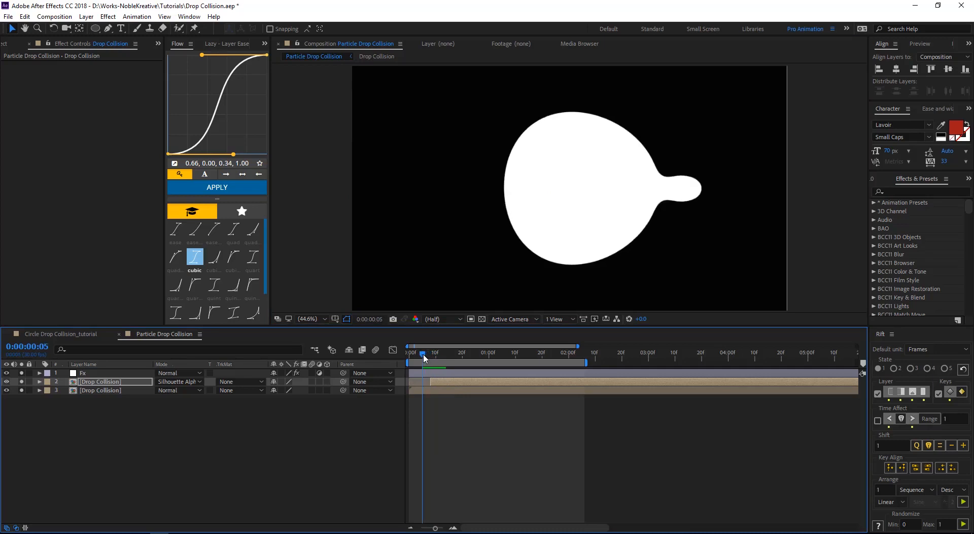
{"action": "key", "text": "Page_Up"}
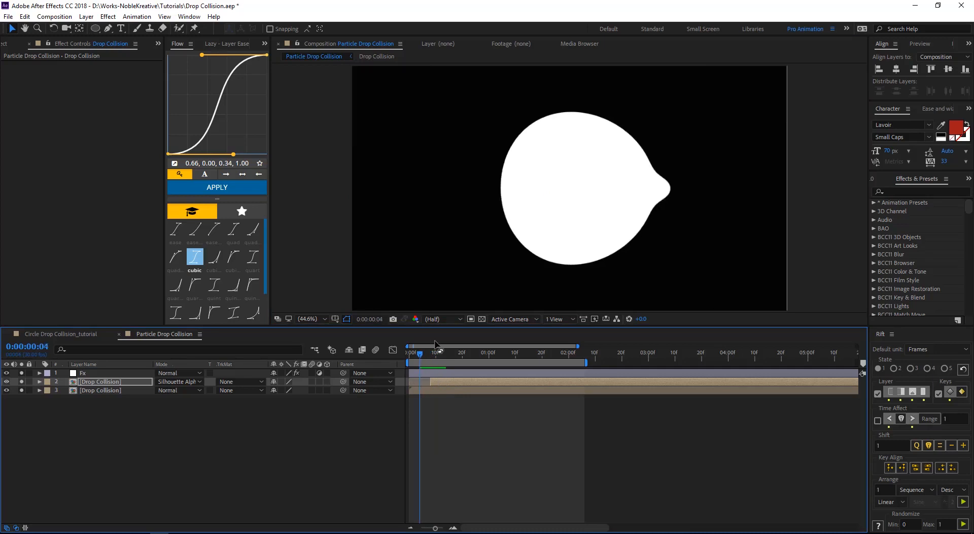
{"action": "left_click_drag", "start_coordinate": [441, 386], "coordinate": [419, 357]}
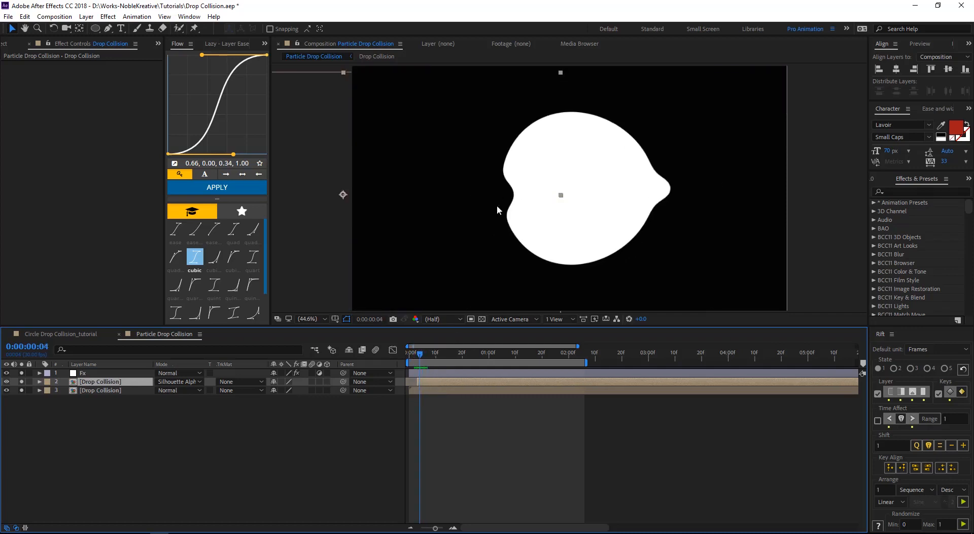
{"action": "left_click_drag", "start_coordinate": [457, 387], "coordinate": [458, 386]}
At 0:00:00:03, move the silhouette copy farther left and nudge it right to slightly dent the circle's left edge
{"action": "left_click_drag", "start_coordinate": [419, 358], "coordinate": [415, 356]}
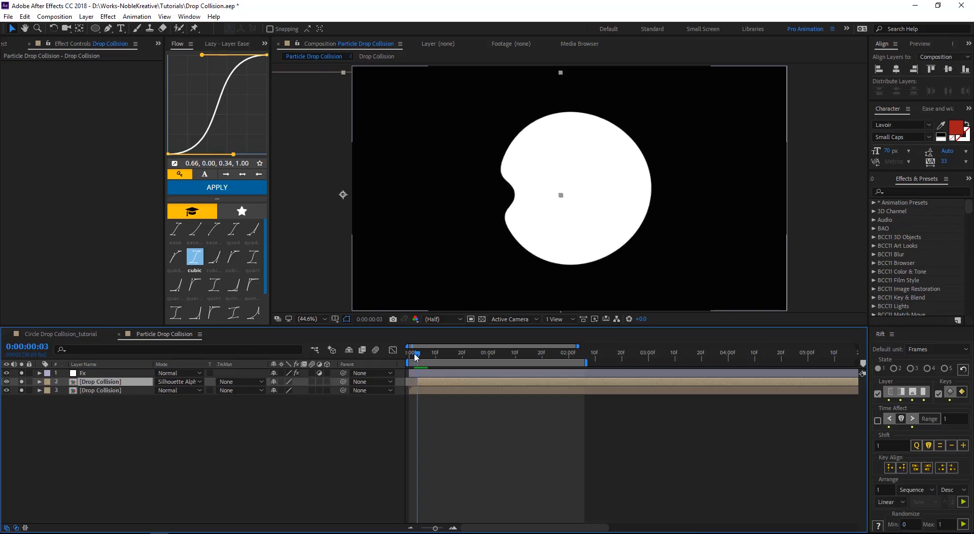
{"action": "left_click_drag", "start_coordinate": [458, 235], "coordinate": [444, 238]}
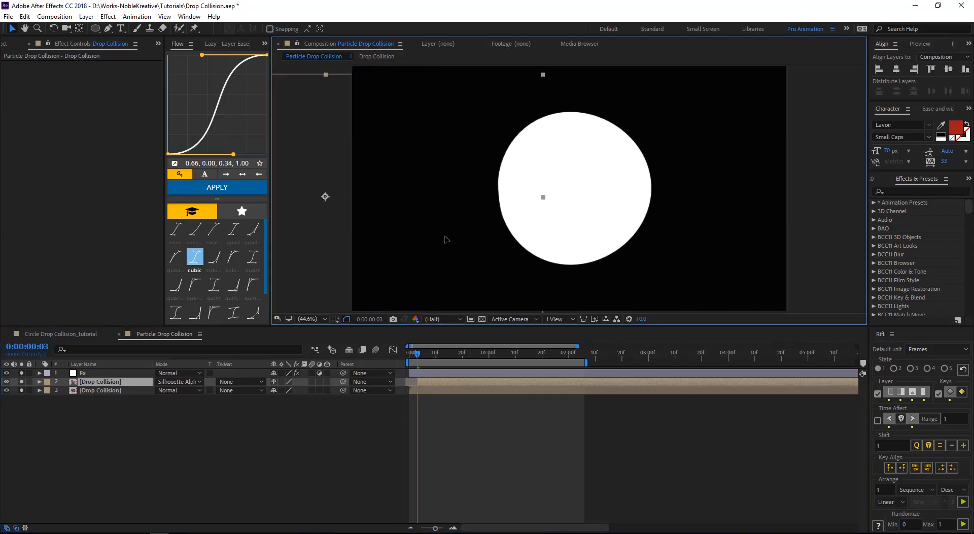
{"action": "key", "text": "Right"}
{"action": "key", "text": "Right"}
{"action": "key", "text": "Right"}
{"action": "key", "text": "F2"}
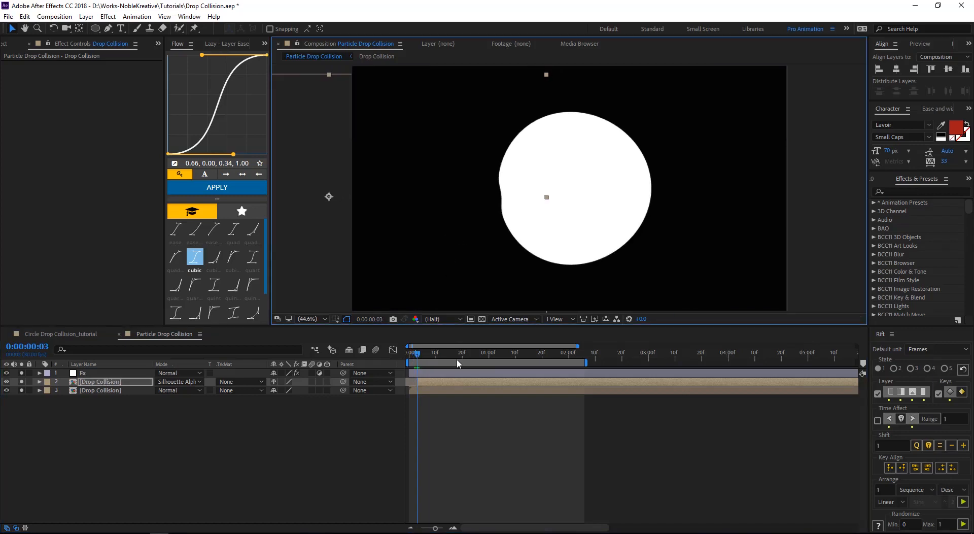
Try trimming the silhouette copy's start to 0:00:00:04, check the following frames, and undo the trim
{"action": "scroll", "coordinate": [455, 406], "scroll_direction": "up", "scroll_amount": 3}
{"action": "left_click_drag", "start_coordinate": [459, 405], "coordinate": [791, 428]}
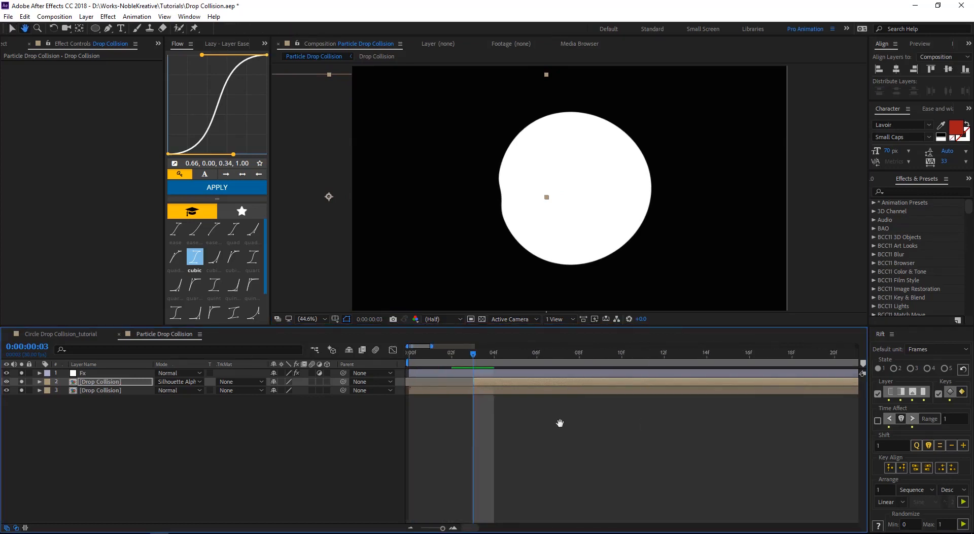
{"action": "key", "text": "Page_Down"}
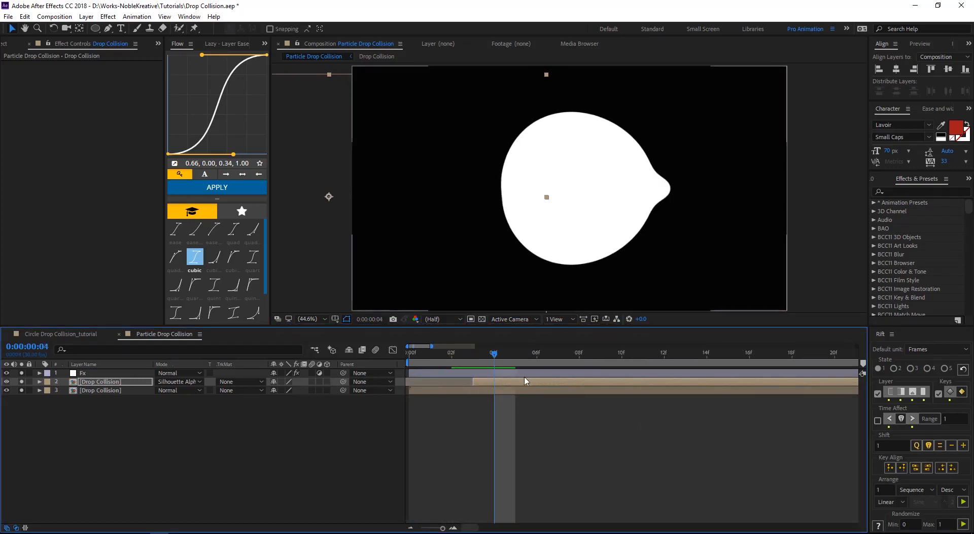
{"action": "left_click", "coordinate": [545, 382]}
{"action": "key", "text": "alt+bracketleft"}
{"action": "left_click_drag", "start_coordinate": [498, 357], "coordinate": [540, 369]}
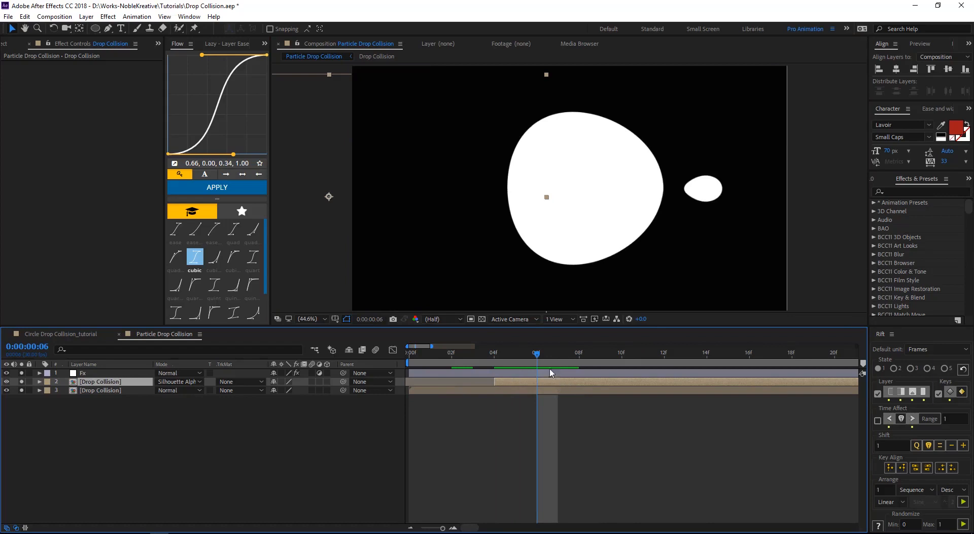
{"action": "key", "text": "ctrl+z"}
Move the silhouette copy slightly right at 0:00:00:04 and check the dent across frames 2 to 4
{"action": "left_click_drag", "start_coordinate": [459, 203], "coordinate": [467, 204]}
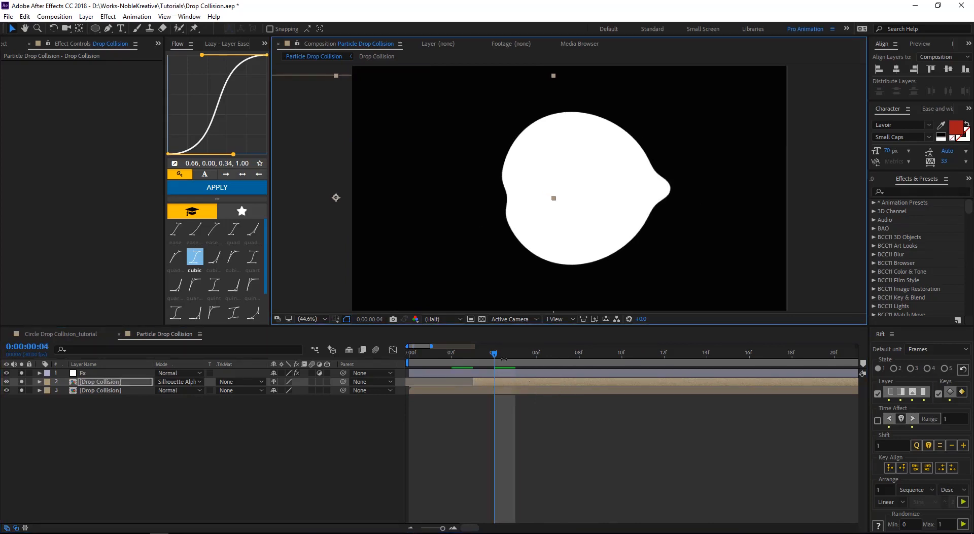
{"action": "left_click_drag", "start_coordinate": [500, 356], "coordinate": [451, 355]}
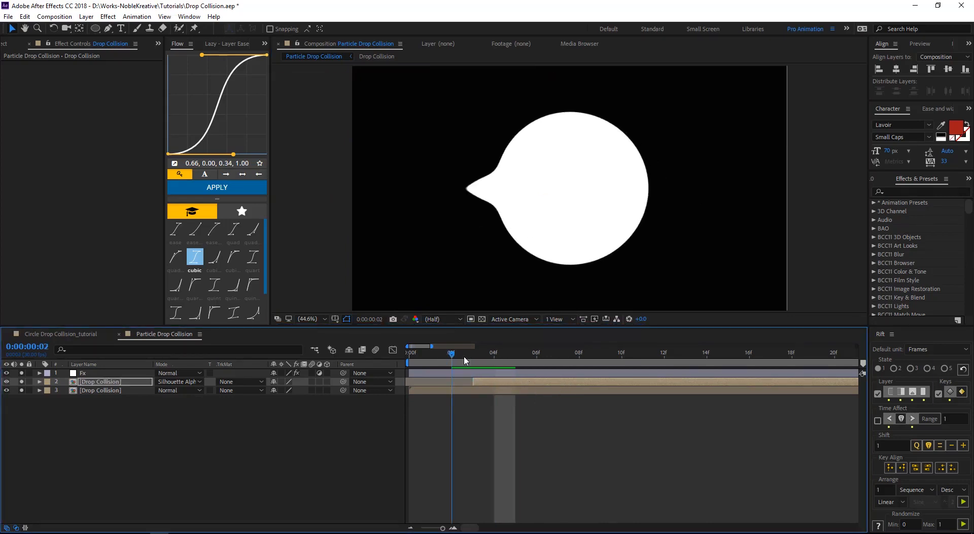
{"action": "left_click", "coordinate": [467, 360]}
{"action": "left_click", "coordinate": [484, 362]}
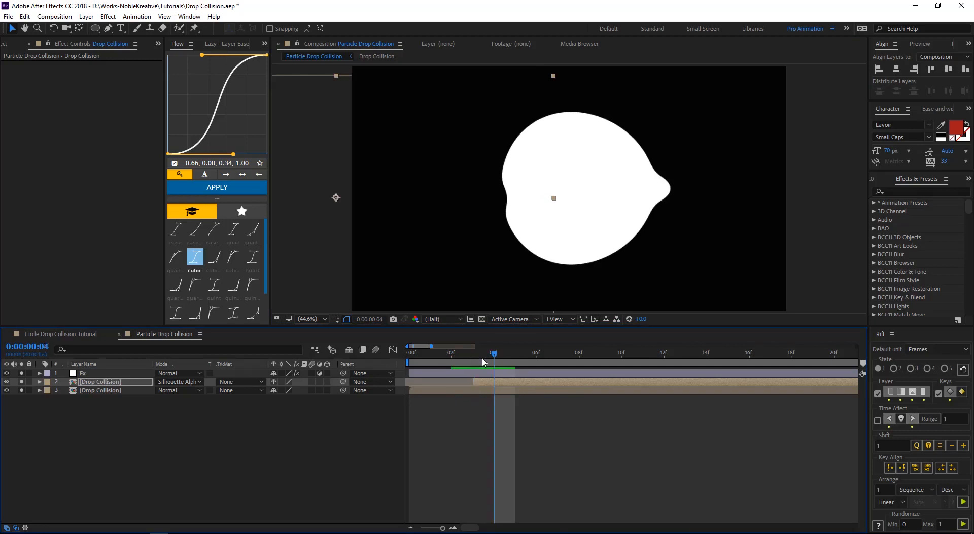
Trim the silhouette copy so it starts at 0:00:00:04 and ends at 0:00:00:08
{"action": "left_click", "coordinate": [501, 383]}
{"action": "key", "text": "alt+bracketleft"}
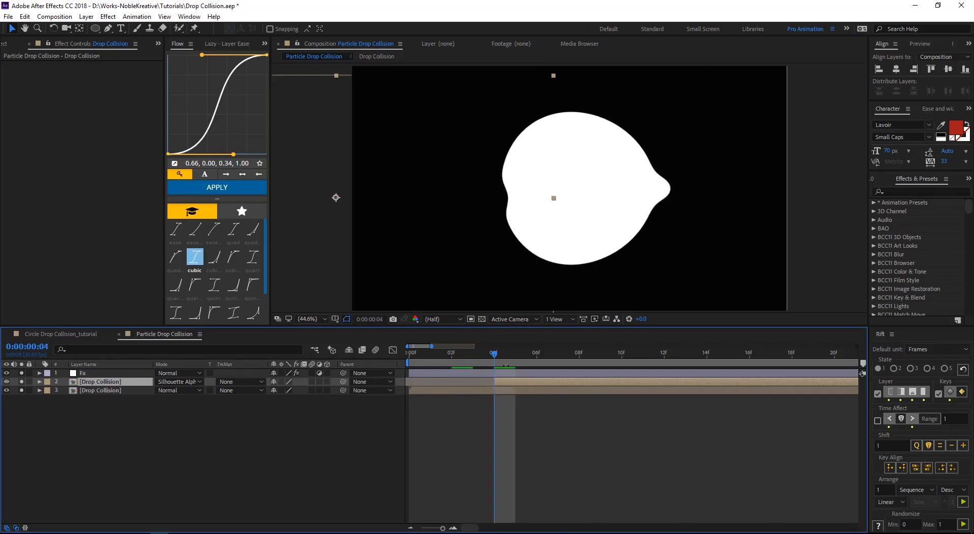
{"action": "left_click_drag", "start_coordinate": [479, 359], "coordinate": [583, 374]}
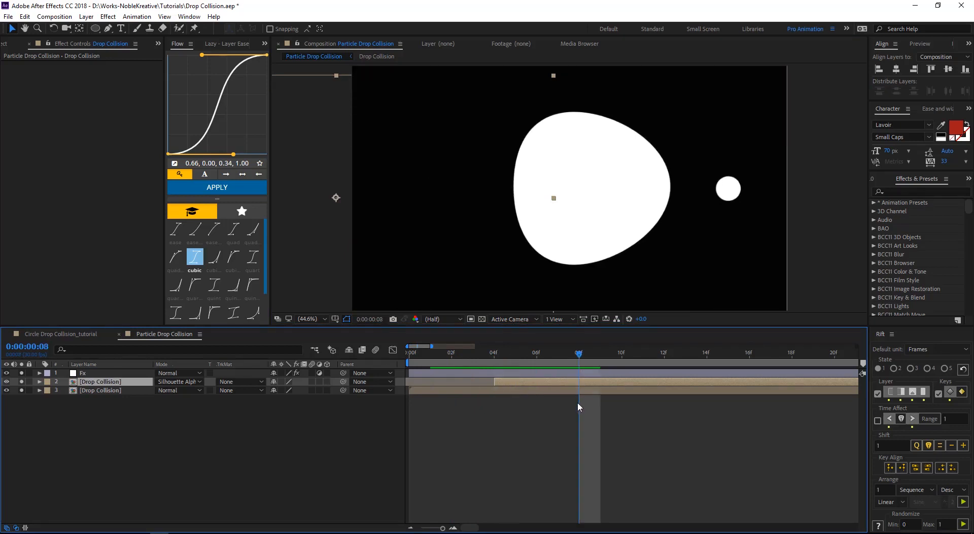
{"action": "key", "text": "alt+bracketright"}
Duplicate the trimmed silhouette layer and slide the duplicate later to begin at frame 14
{"action": "key", "text": "ctrl+d"}
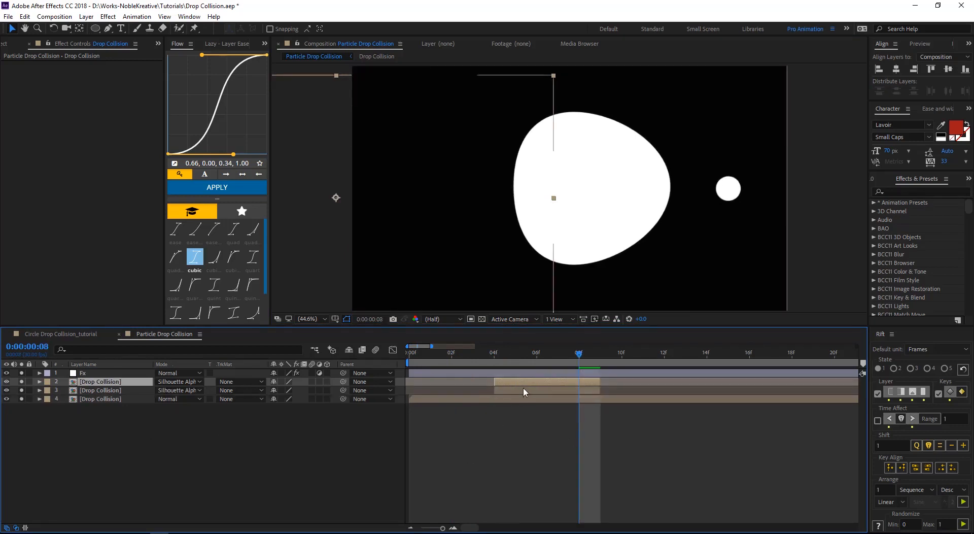
{"action": "left_click_drag", "start_coordinate": [527, 384], "coordinate": [741, 387]}
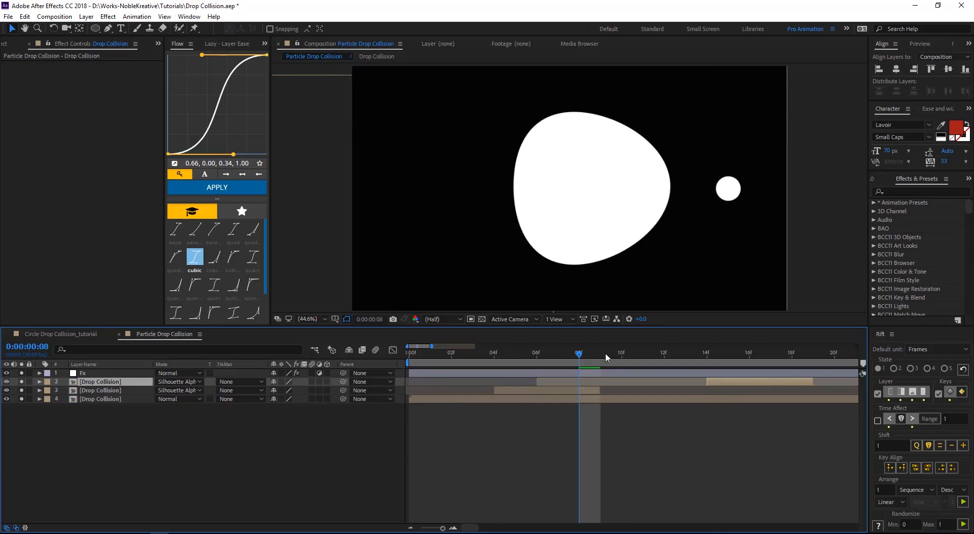
{"action": "left_click_drag", "start_coordinate": [608, 358], "coordinate": [695, 362]}
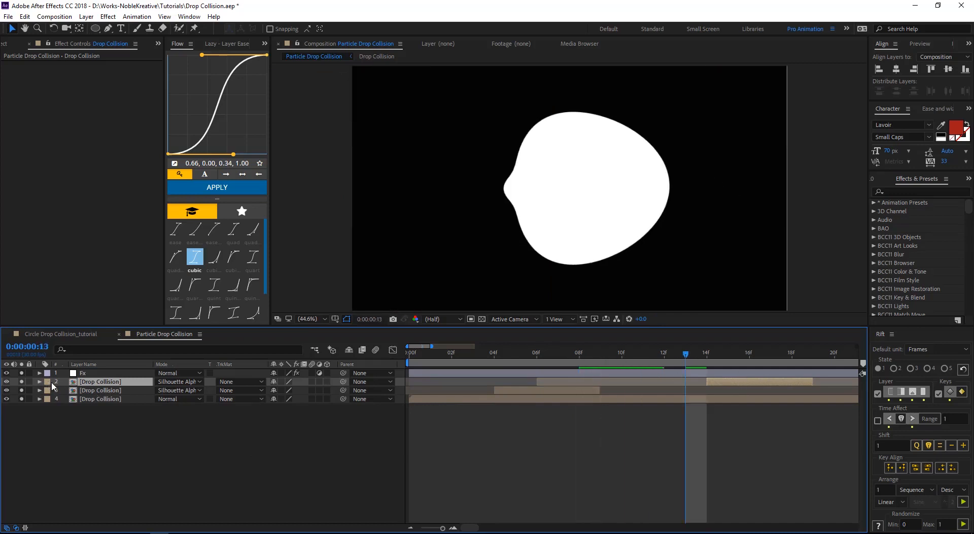
Flip the duplicate silhouette layer horizontally by setting its Scale to -100, 100%
{"action": "key", "text": "s"}
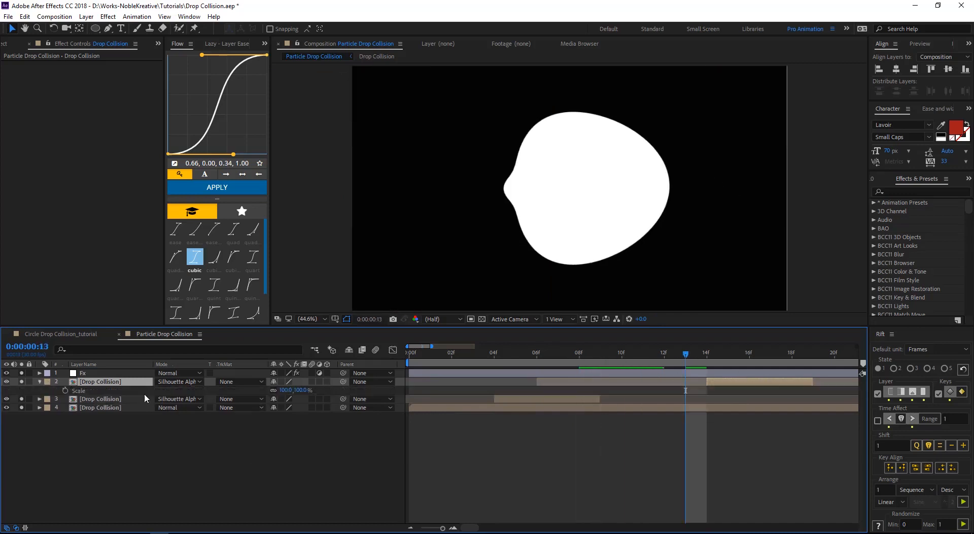
{"action": "left_click", "coordinate": [285, 390]}
{"action": "type", "text": "-"}
{"action": "key", "text": "Return"}
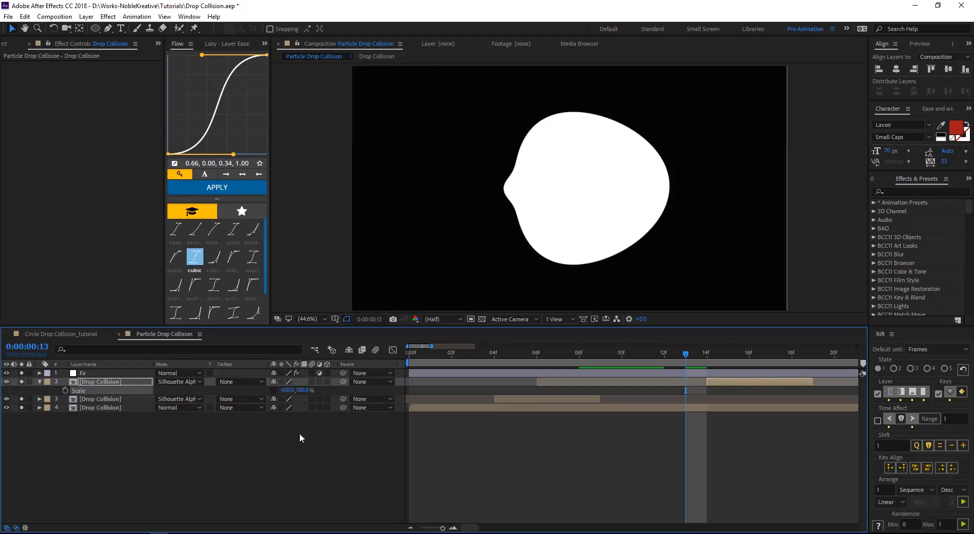
Set the flipped layer's blending mode to Normal and, at 0:00:00:15, move it across to the right side of the circle
{"action": "left_click", "coordinate": [164, 382]}
{"action": "left_click", "coordinate": [208, 87]}
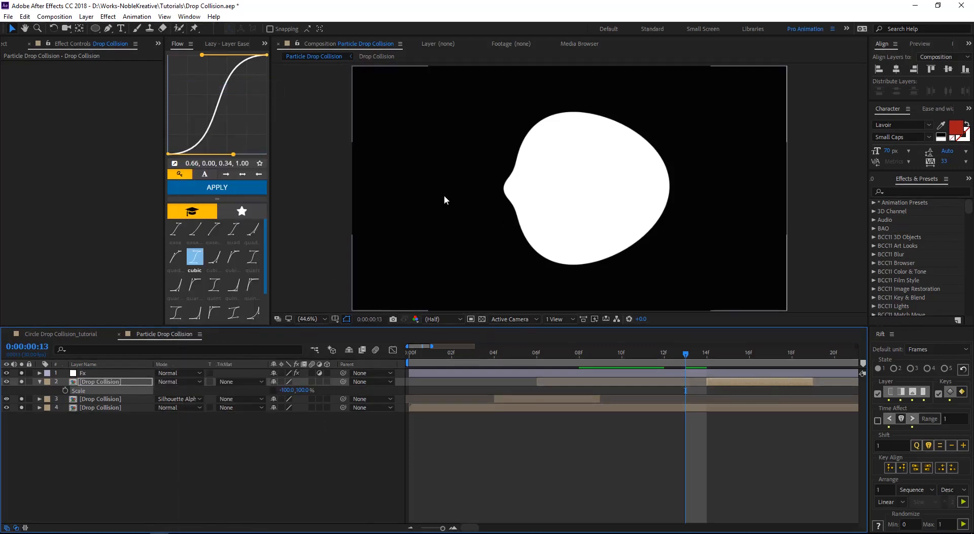
{"action": "key", "text": "Page_Down"}
{"action": "key", "text": "Page_Down"}
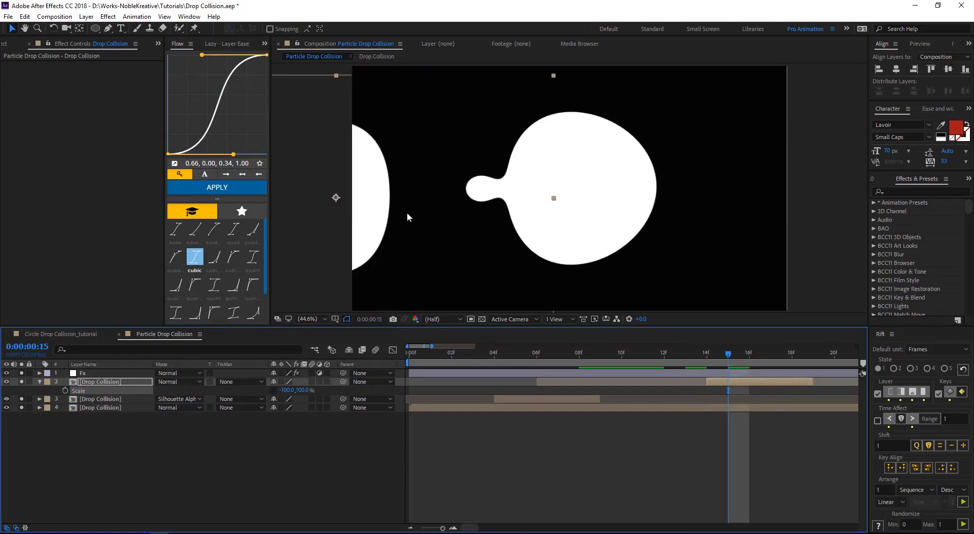
{"action": "left_click_drag", "start_coordinate": [419, 214], "coordinate": [791, 227]}
Slide the flipped layer earlier to begin at 0:00:00:12 and set its blending mode to Silhouette Alpha
{"action": "mouse_move", "coordinate": [683, 357]}
{"action": "left_mouse_down"}
{"action": "mouse_move", "coordinate": [650, 351]}
{"action": "mouse_move", "coordinate": [668, 355]}
{"action": "left_mouse_up"}
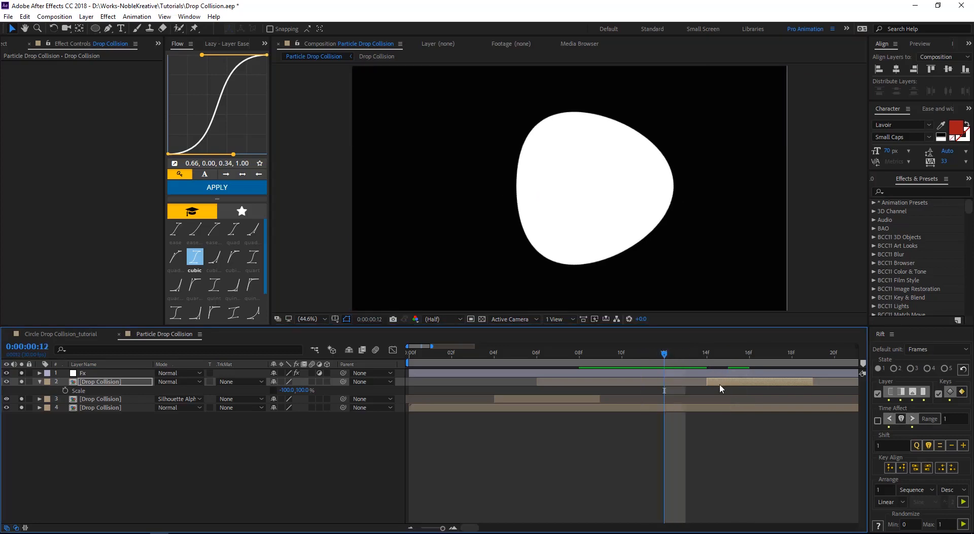
{"action": "left_click_drag", "start_coordinate": [719, 387], "coordinate": [675, 387]}
{"action": "left_click", "coordinate": [193, 382]}
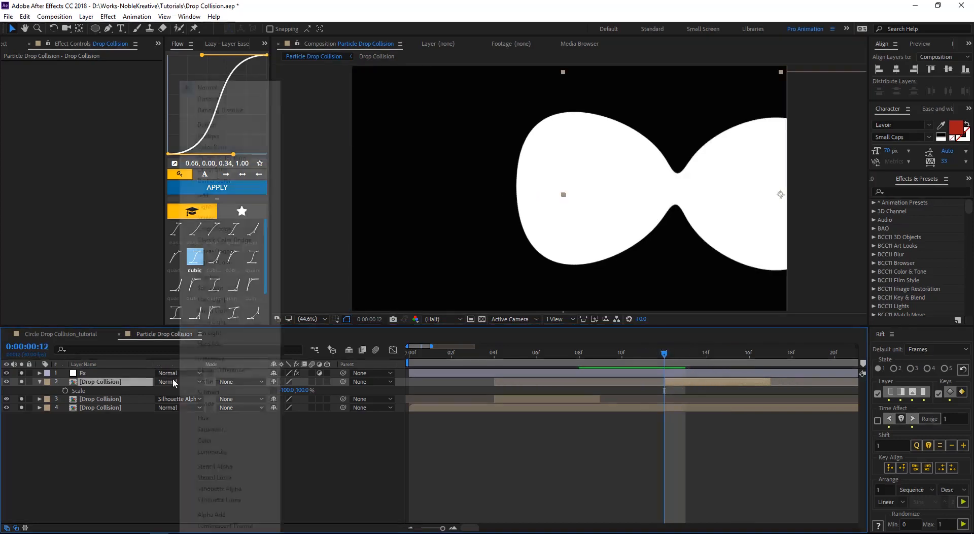
{"action": "left_click", "coordinate": [240, 489]}
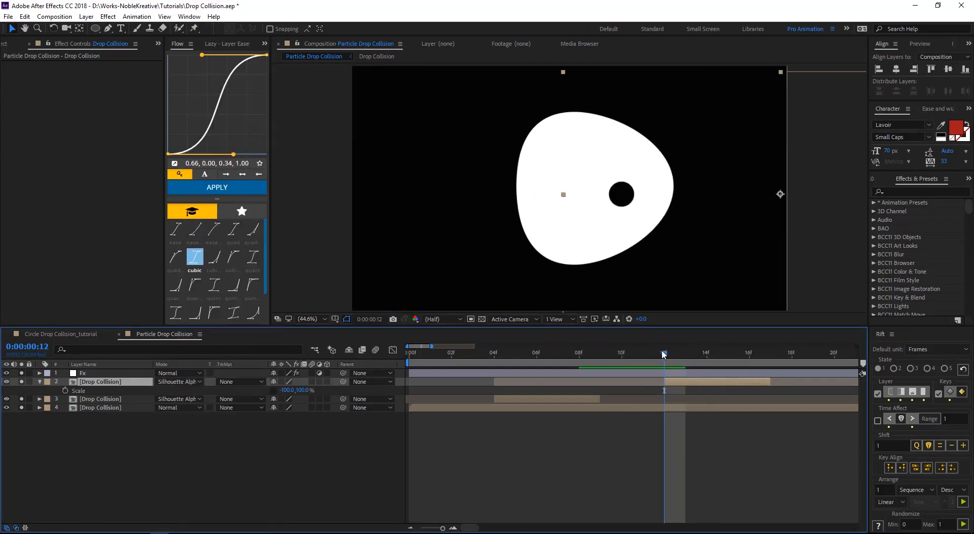
Move the flipped layer right to dent the circle's right edge, then start it at 0:00:00:13 and nudge it slightly left
{"action": "left_click_drag", "start_coordinate": [712, 217], "coordinate": [545, 224]}
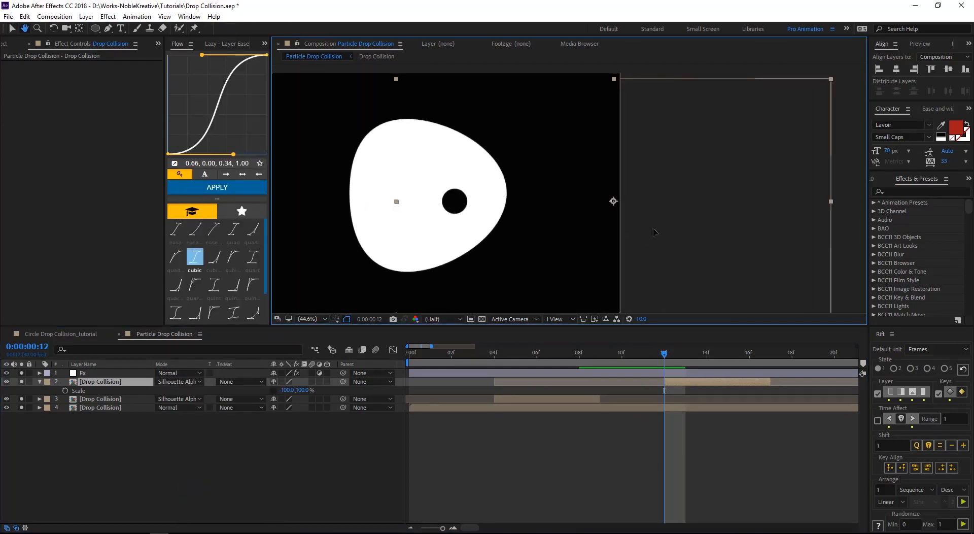
{"action": "left_click_drag", "start_coordinate": [658, 228], "coordinate": [716, 226]}
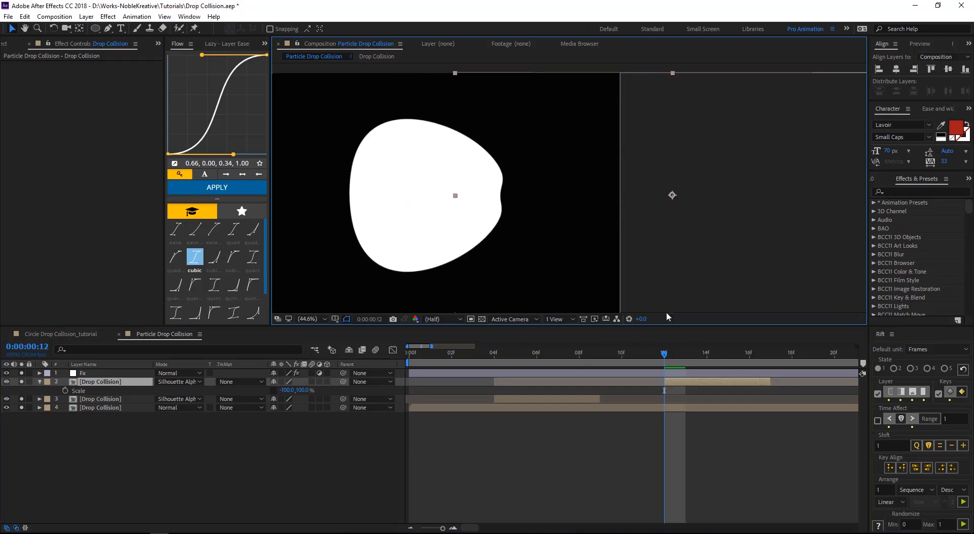
{"action": "left_click_drag", "start_coordinate": [662, 355], "coordinate": [690, 362]}
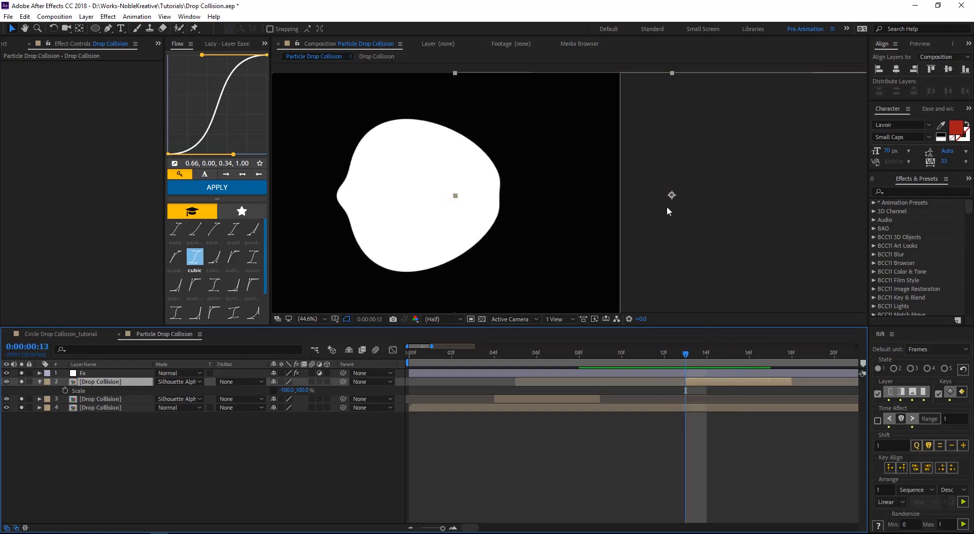
{"action": "left_click_drag", "start_coordinate": [668, 211], "coordinate": [661, 209]}
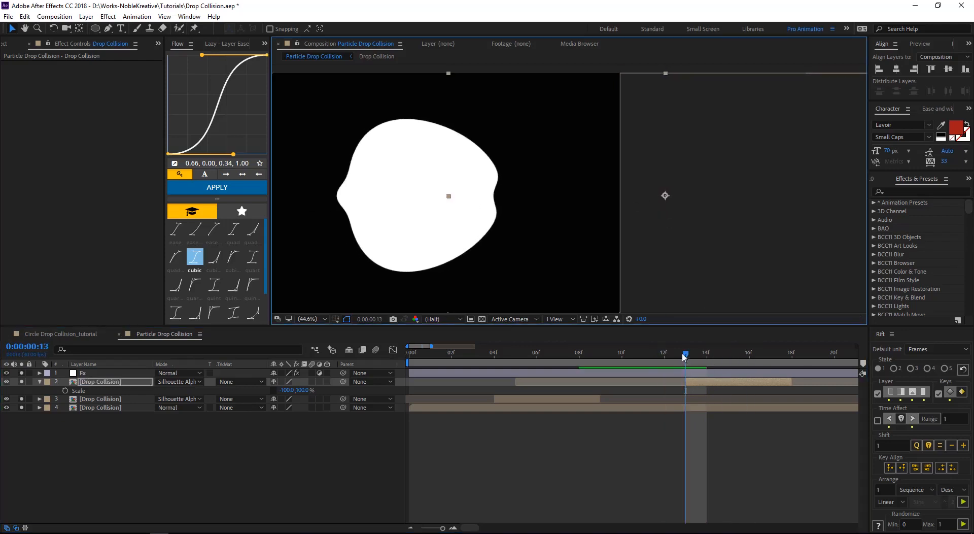
Fit the composition in the viewer and play back the collision to check both dents
{"action": "left_click_drag", "start_coordinate": [693, 356], "coordinate": [816, 361]}
{"action": "key", "text": "comma"}
{"action": "key", "text": "comma"}
{"action": "key", "text": "comma"}
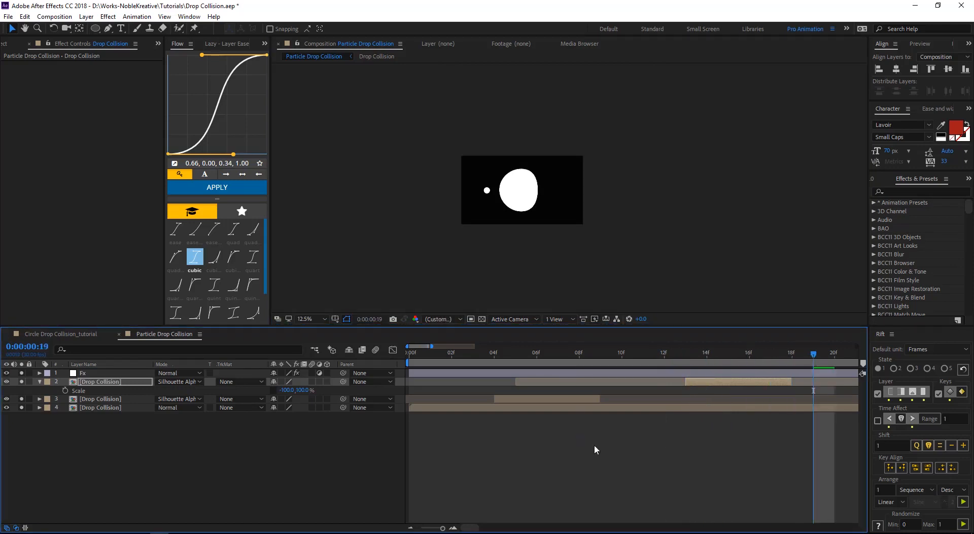
{"action": "left_click", "coordinate": [595, 444]}
{"action": "key", "text": "period"}
{"action": "left_click", "coordinate": [324, 318]}
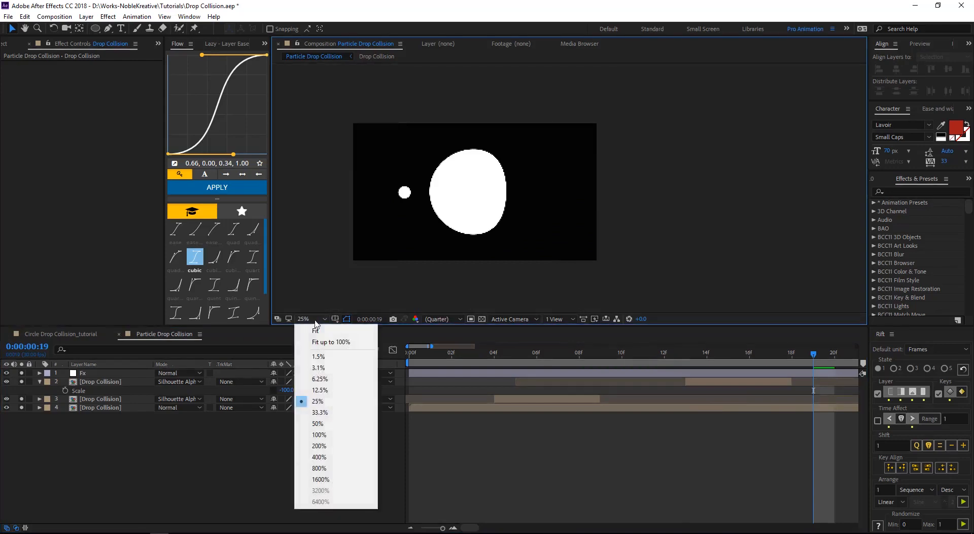
{"action": "left_click", "coordinate": [311, 329]}
{"action": "key", "text": "space"}
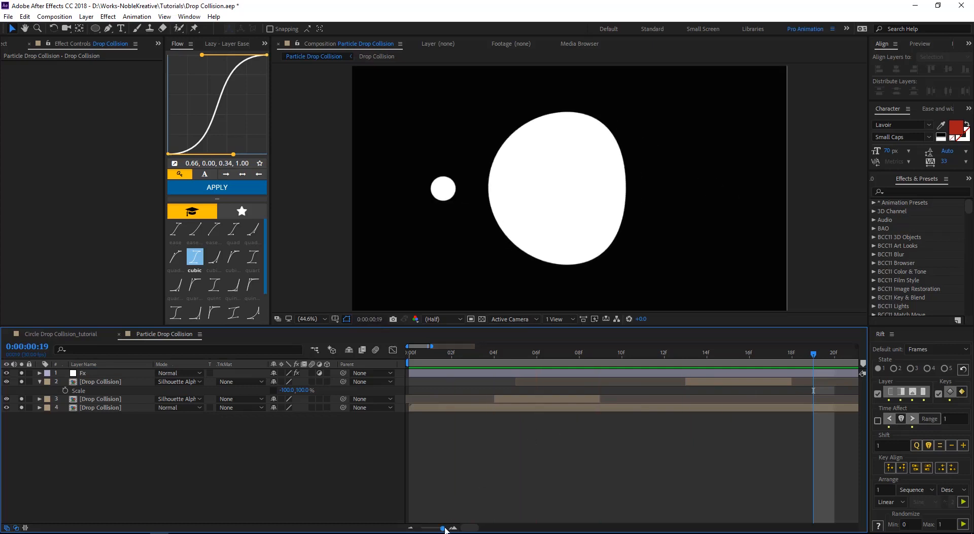
Pre-compose all four layers into a new composition named Drop Collision FX
{"action": "left_click_drag", "start_coordinate": [443, 528], "coordinate": [427, 519]}
{"action": "key", "text": "ctrl+a"}
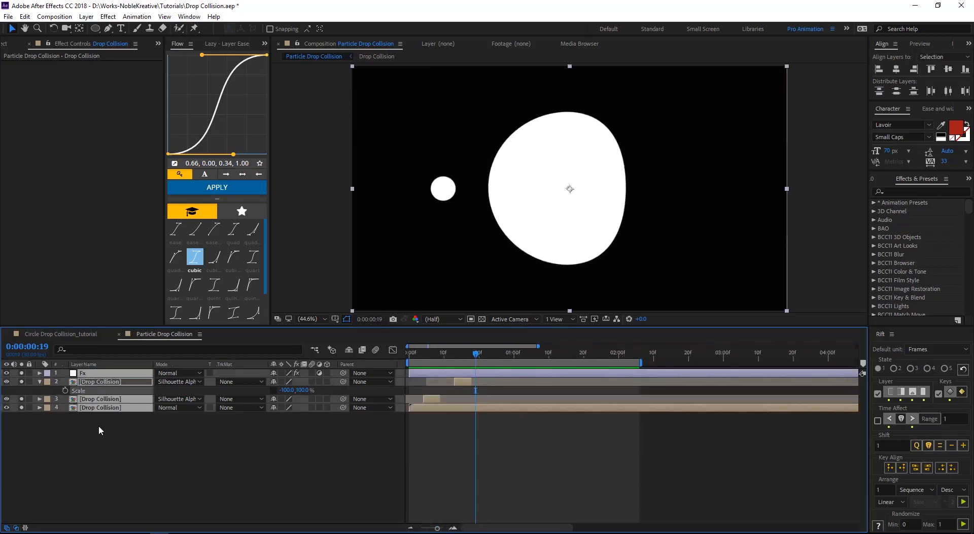
{"action": "right_click", "coordinate": [98, 401]}
{"action": "left_click", "coordinate": [152, 440]}
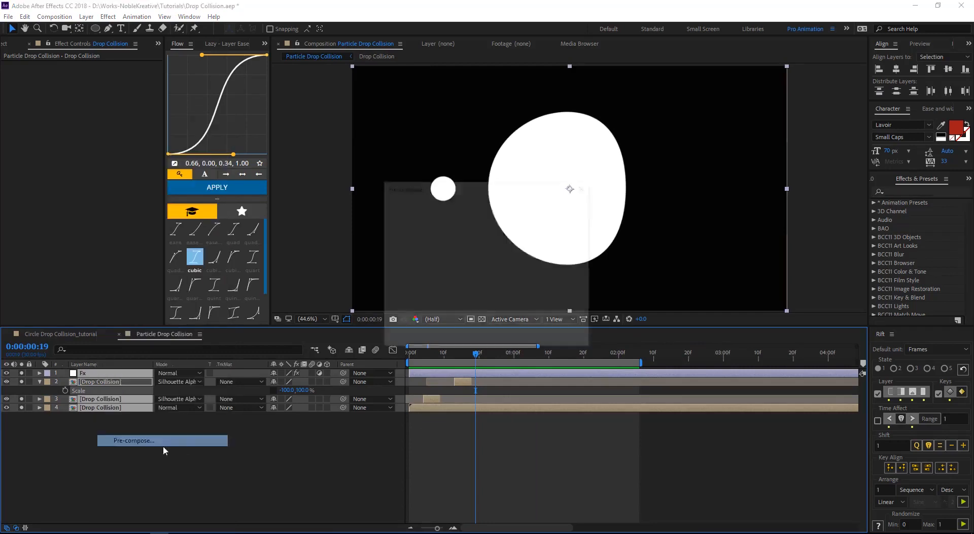
{"action": "type", "text": "Drop Collision"}
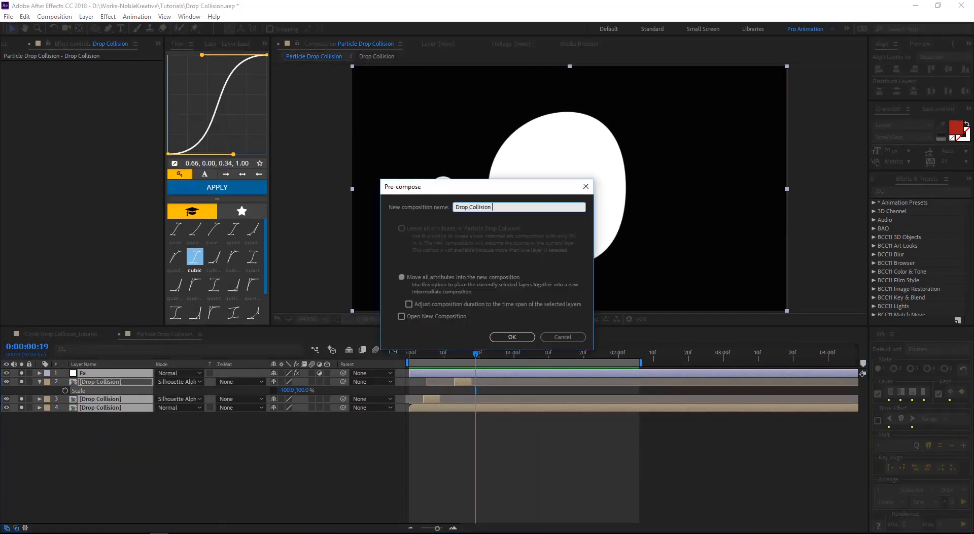
{"action": "type", "text": " FX"}
{"action": "key", "text": "Return"}
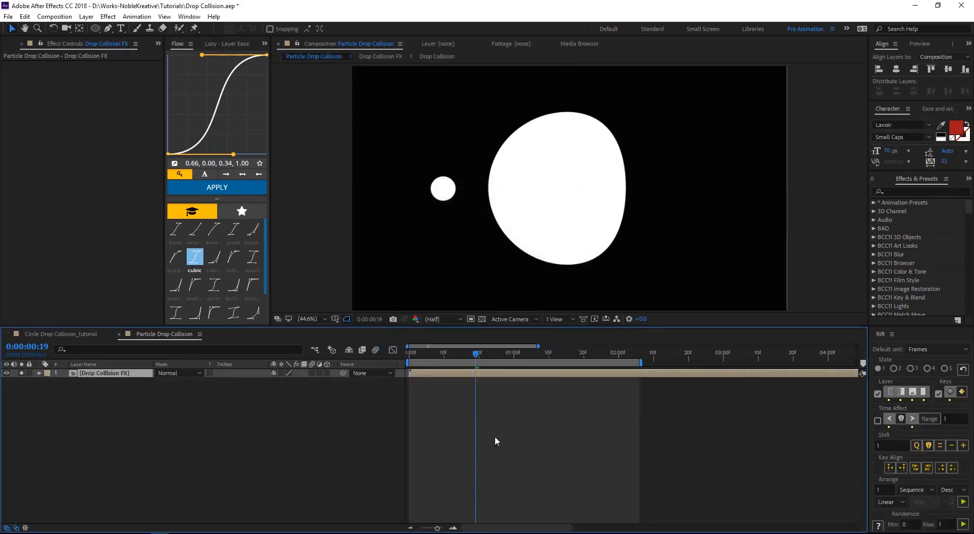
At 0:00:02:01, copy the Circle layer from the nested Drop Collision composition and paste it into Particle Drop Collision
{"action": "left_click_drag", "start_coordinate": [475, 358], "coordinate": [444, 357]}
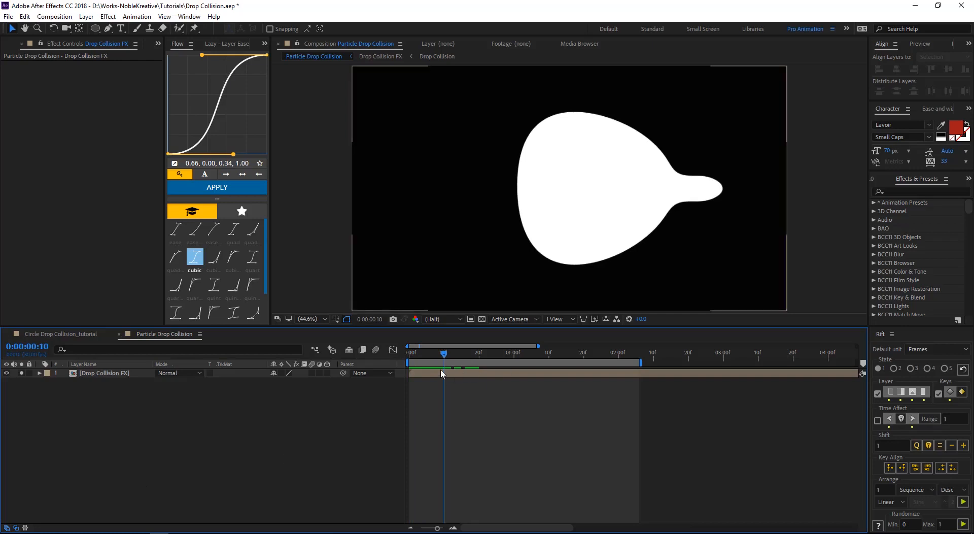
{"action": "left_click_drag", "start_coordinate": [442, 356], "coordinate": [622, 364]}
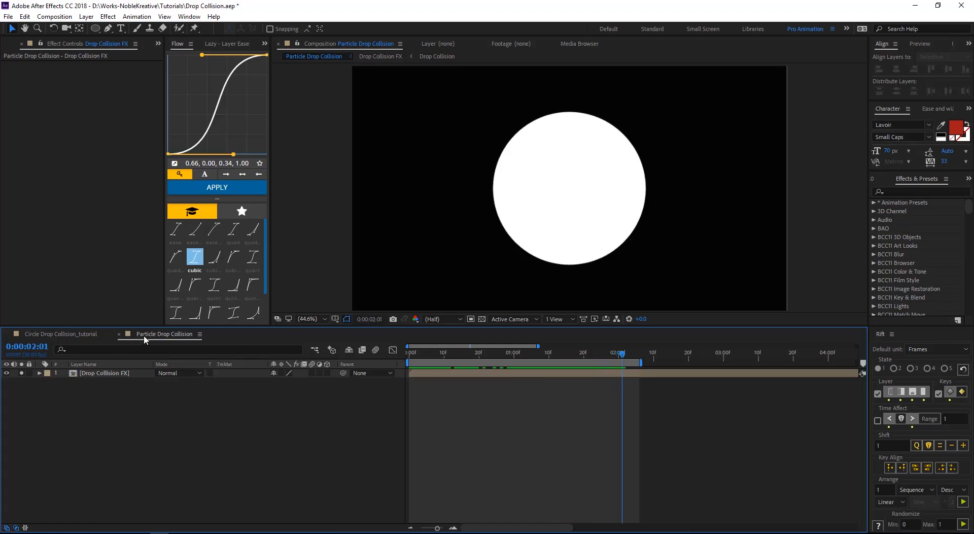
{"action": "double_click", "coordinate": [104, 373]}
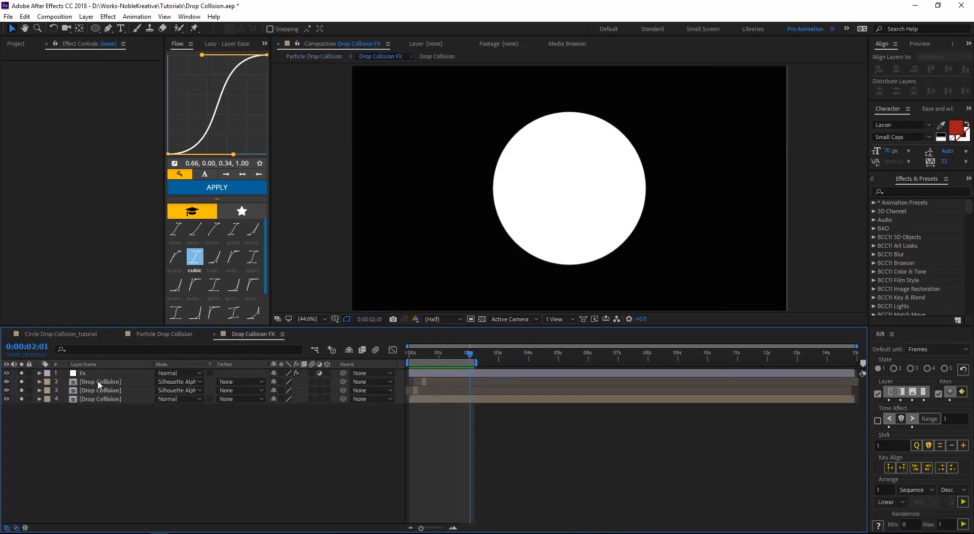
{"action": "left_click", "coordinate": [101, 383]}
{"action": "double_click", "coordinate": [101, 383]}
{"action": "left_click", "coordinate": [101, 381]}
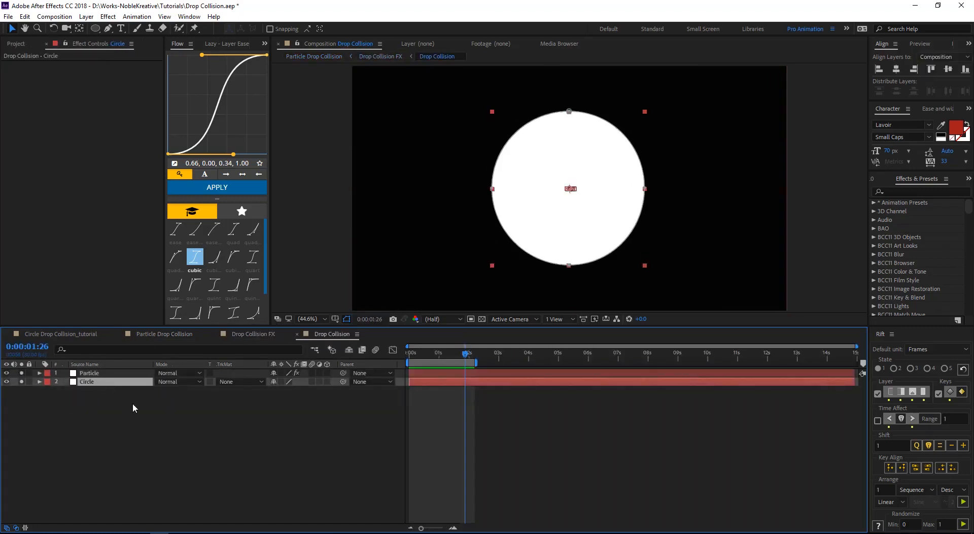
{"action": "left_click", "coordinate": [297, 333]}
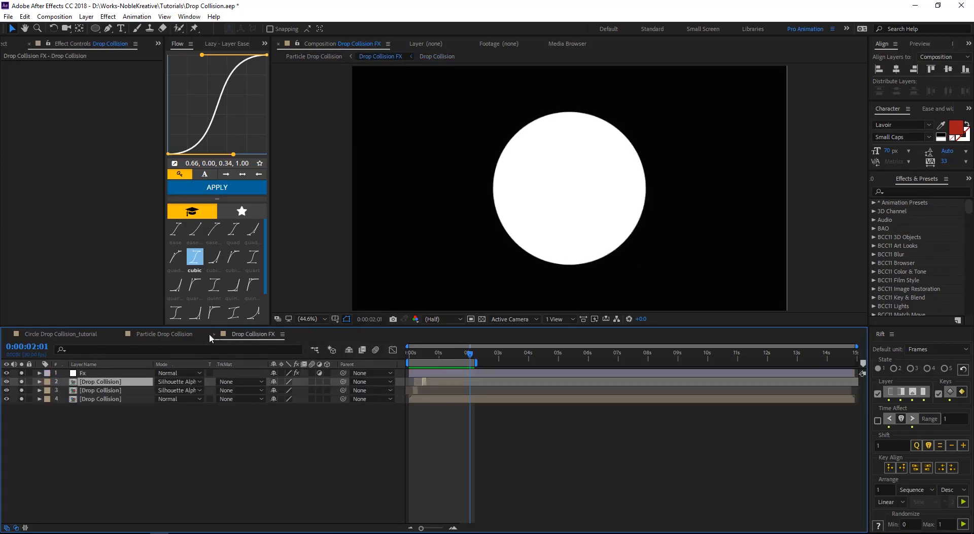
{"action": "left_click", "coordinate": [215, 333]}
{"action": "left_click", "coordinate": [128, 411]}
{"action": "key", "text": "ctrl+v"}
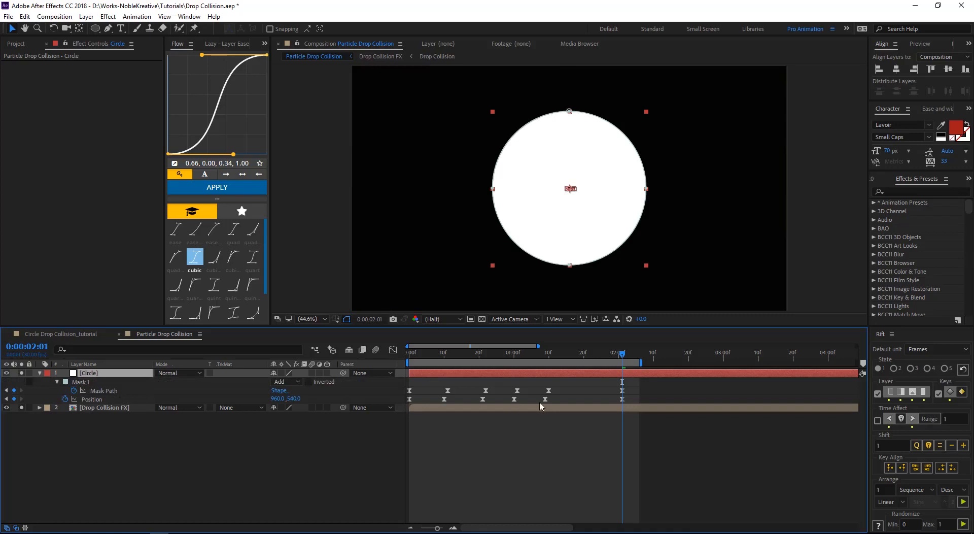
Delete the pasted Circle layer's Mask Path and Position keyframes before 0:00:02:01 and make it a 3D layer
{"action": "left_click_drag", "start_coordinate": [617, 384], "coordinate": [373, 406]}
{"action": "key", "text": "Delete"}
{"action": "left_click", "coordinate": [327, 373]}
Trim the Circle layer's start and the Drop Collision FX layer's end so they meet at 0:00:02:00
{"action": "left_click_drag", "start_coordinate": [622, 354], "coordinate": [619, 355]}
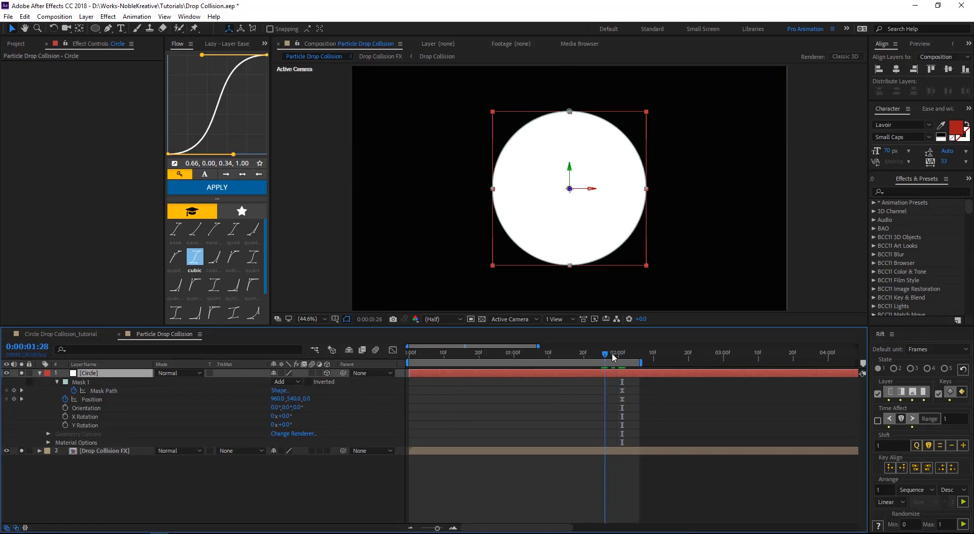
{"action": "key", "text": "alt+bracketleft"}
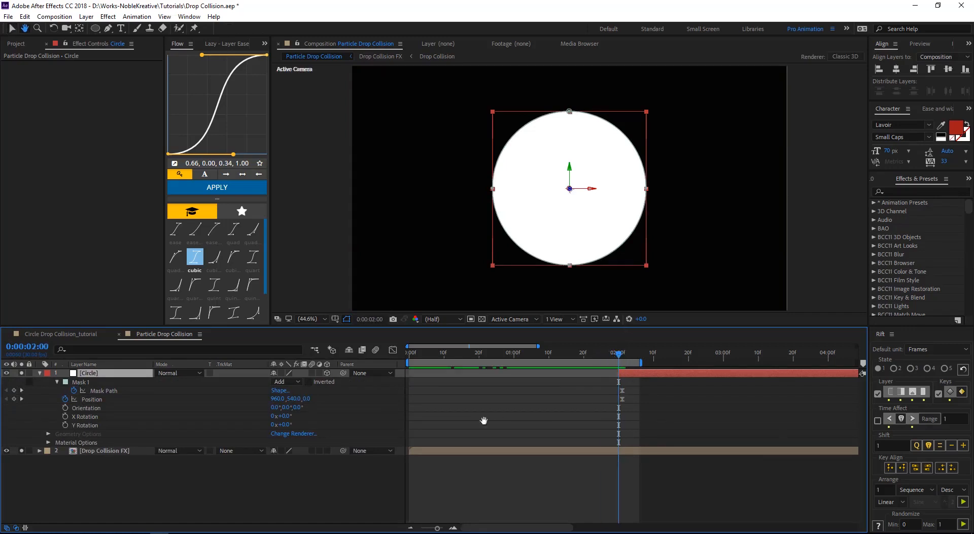
{"action": "left_click_drag", "start_coordinate": [618, 355], "coordinate": [425, 358]}
{"action": "left_click", "coordinate": [431, 355]}
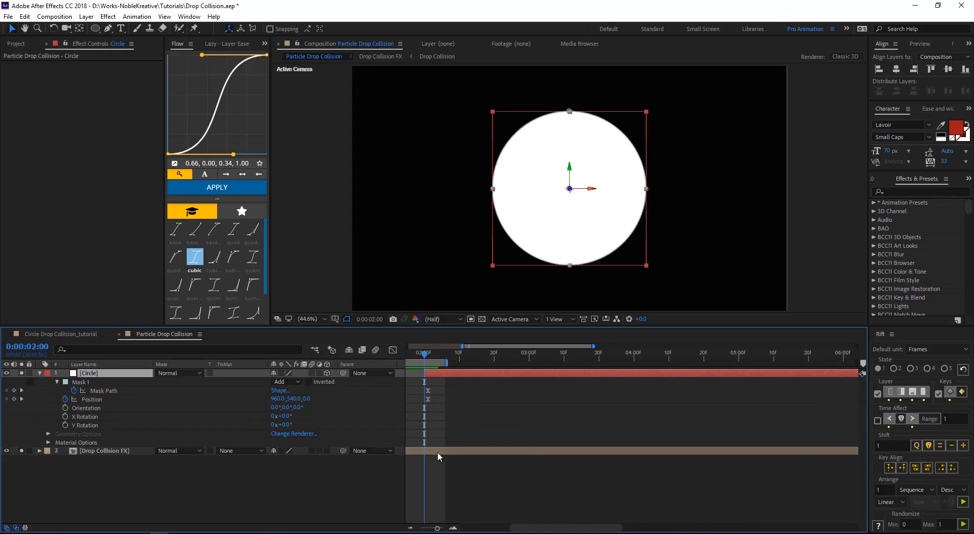
{"action": "left_click_drag", "start_coordinate": [479, 442], "coordinate": [545, 427]}
{"action": "left_click", "coordinate": [501, 452]}
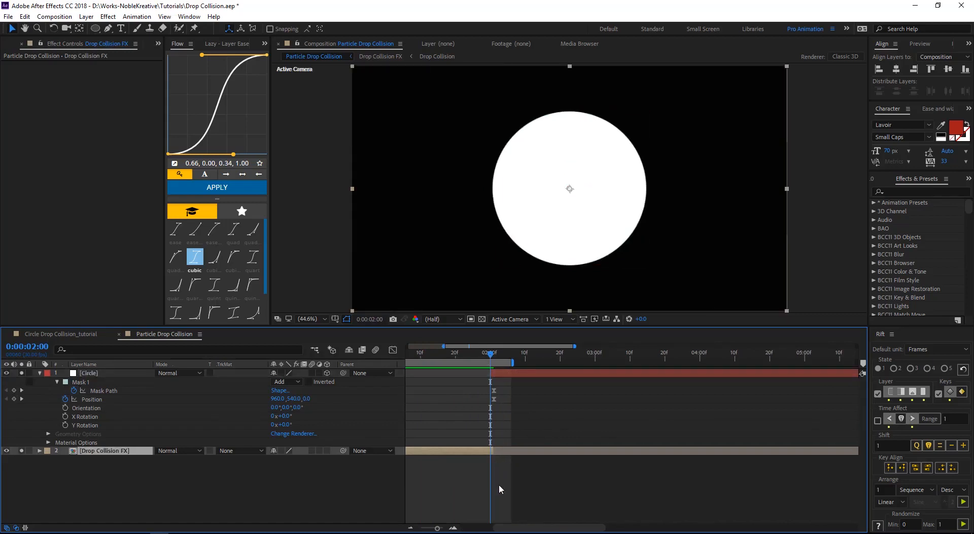
{"action": "scroll", "coordinate": [515, 436], "scroll_direction": "up", "scroll_amount": 4}
{"action": "left_click_drag", "start_coordinate": [517, 420], "coordinate": [659, 437]}
{"action": "scroll", "coordinate": [658, 440], "scroll_direction": "up", "scroll_amount": 2}
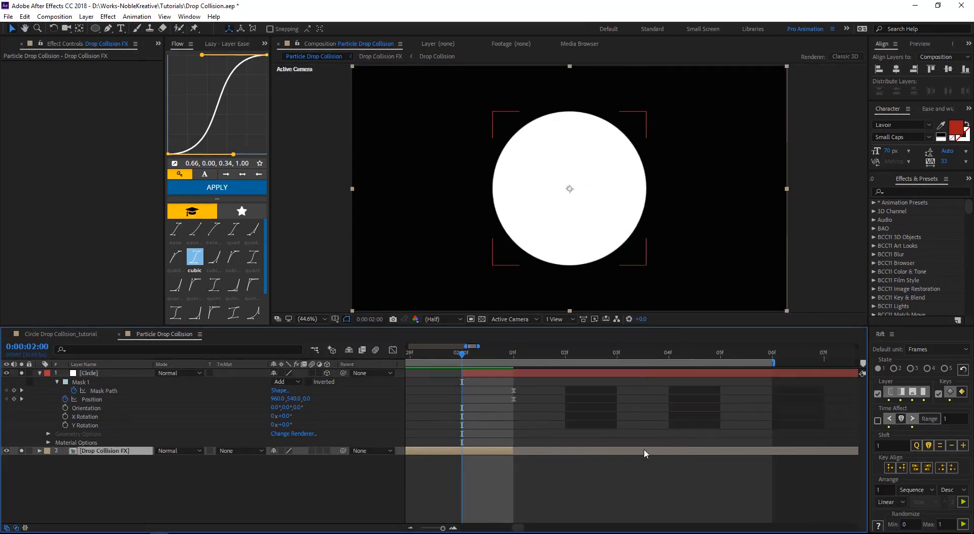
{"action": "left_click_drag", "start_coordinate": [514, 450], "coordinate": [461, 450]}
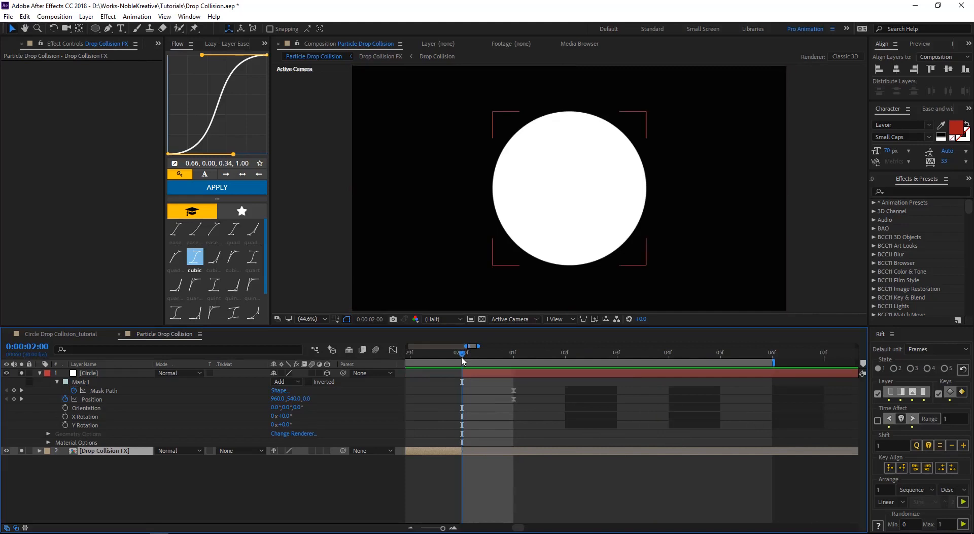
Start an X Rotation animation on the Circle layer with a 0° keyframe at 0:00:02:00
{"action": "left_click", "coordinate": [474, 373]}
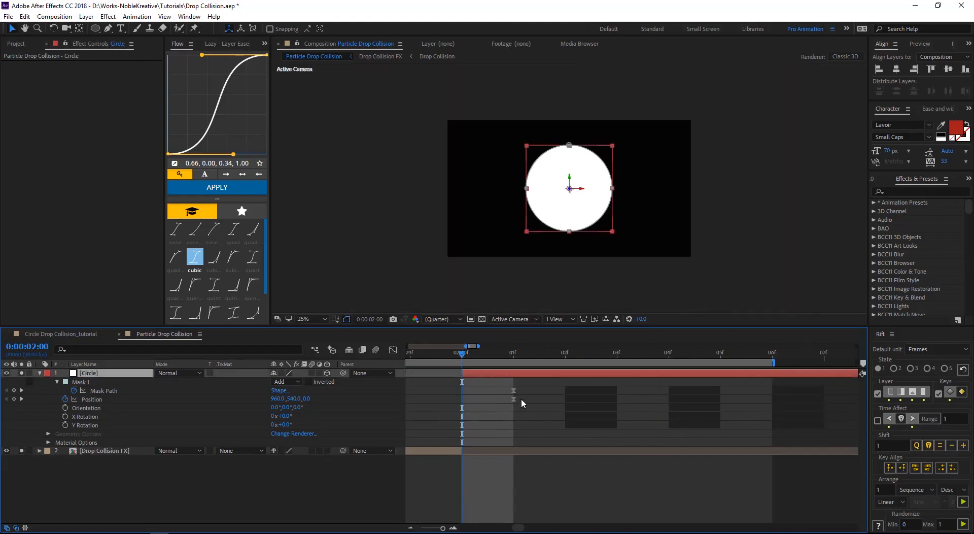
{"action": "key", "text": "comma"}
{"action": "key", "text": "comma"}
{"action": "key", "text": "period"}
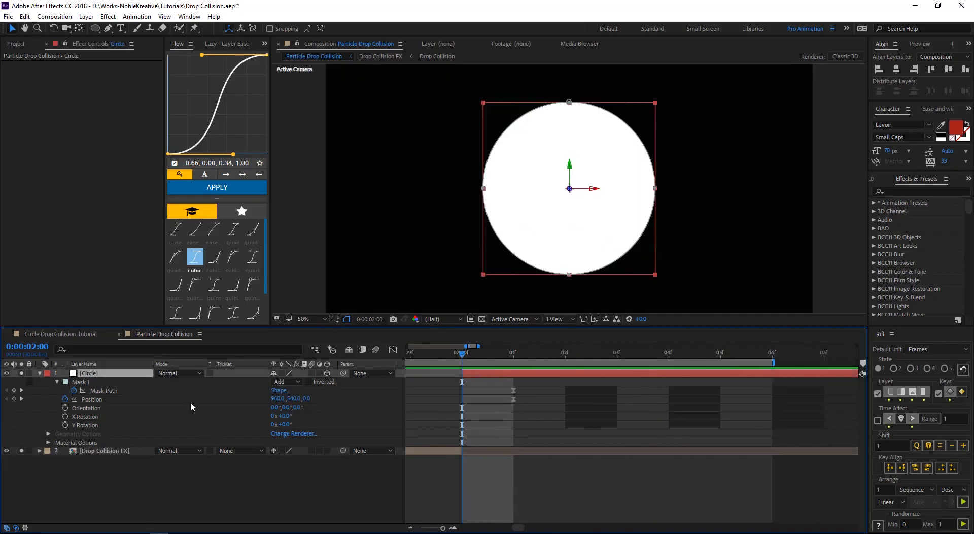
{"action": "key", "text": "r"}
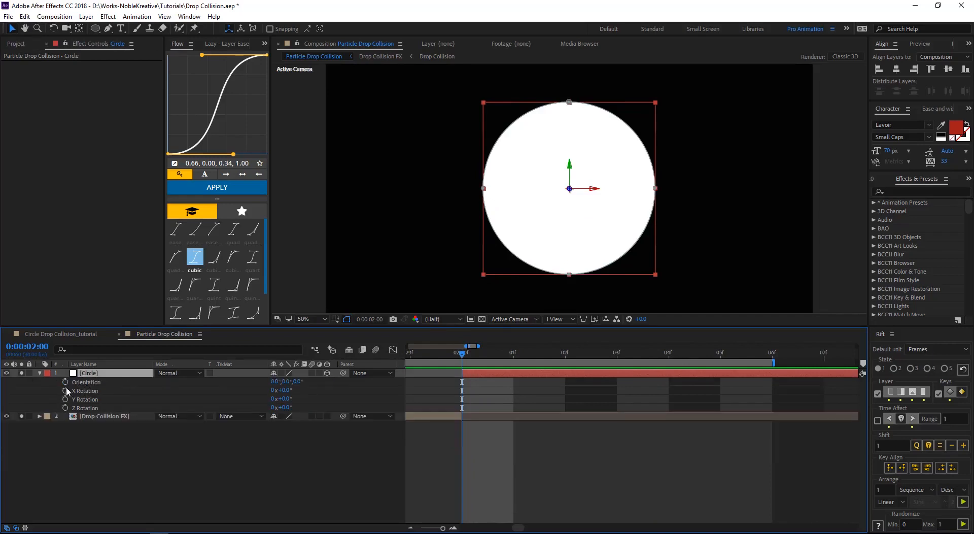
{"action": "left_click", "coordinate": [65, 390]}
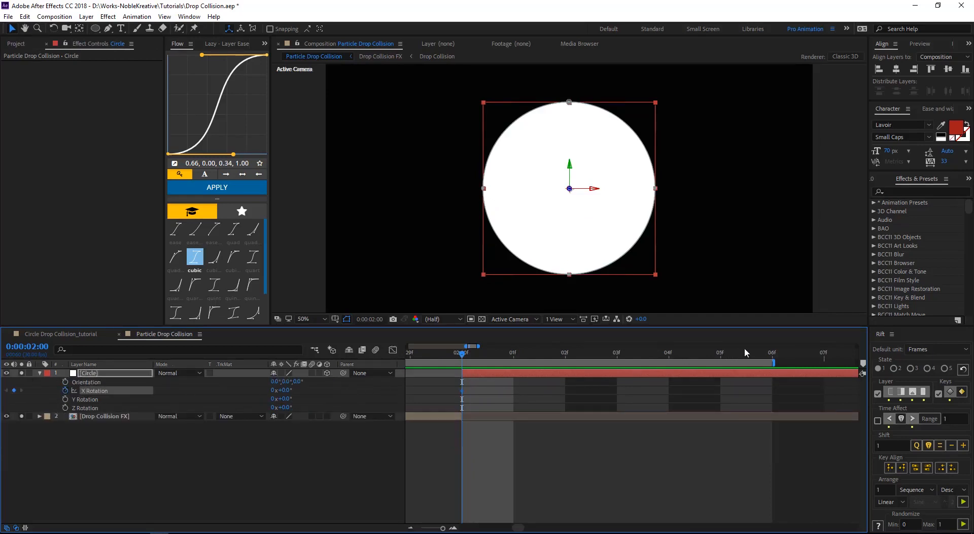
At 0:00:02:16, trim the Circle layer's end and set its X Rotation to 180°
{"action": "left_click", "coordinate": [762, 358]}
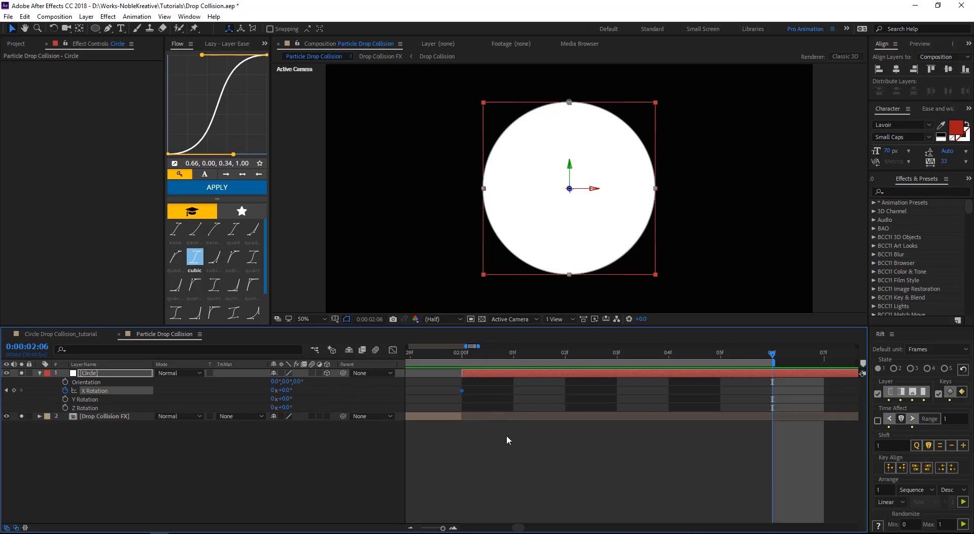
{"action": "scroll", "coordinate": [609, 418], "scroll_direction": "down", "scroll_amount": 5}
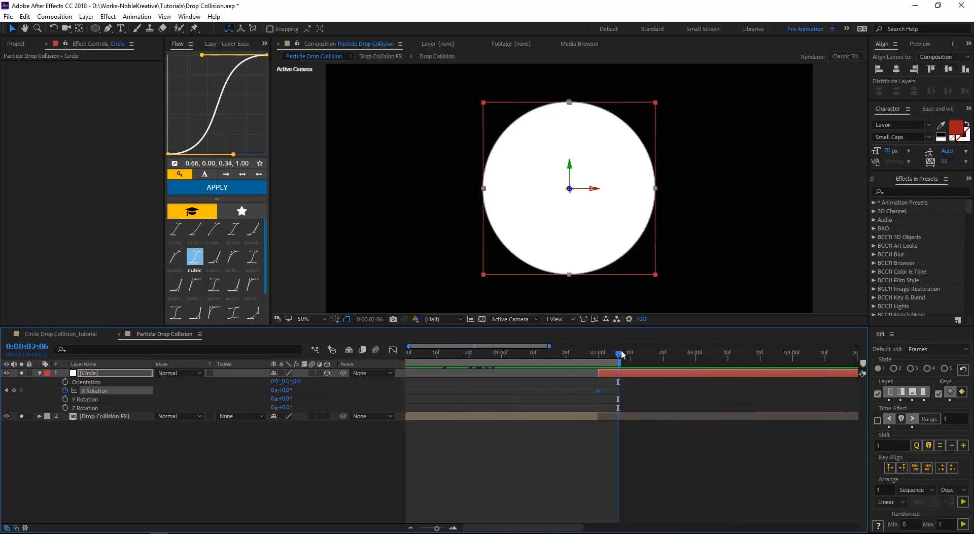
{"action": "left_click_drag", "start_coordinate": [619, 350], "coordinate": [650, 353]}
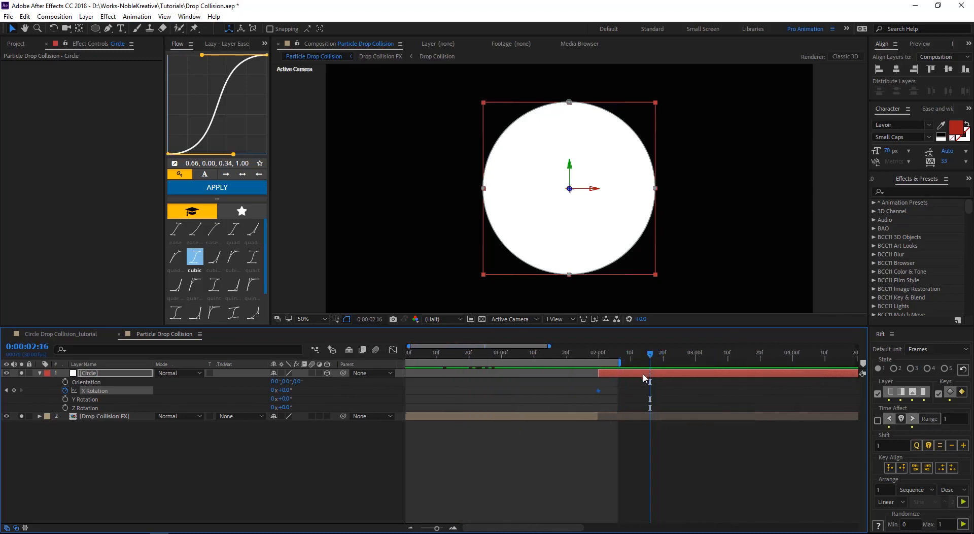
{"action": "key", "text": "alt+bracketright"}
{"action": "left_click_drag", "start_coordinate": [285, 390], "coordinate": [319, 390]}
{"action": "left_click", "coordinate": [287, 390]}
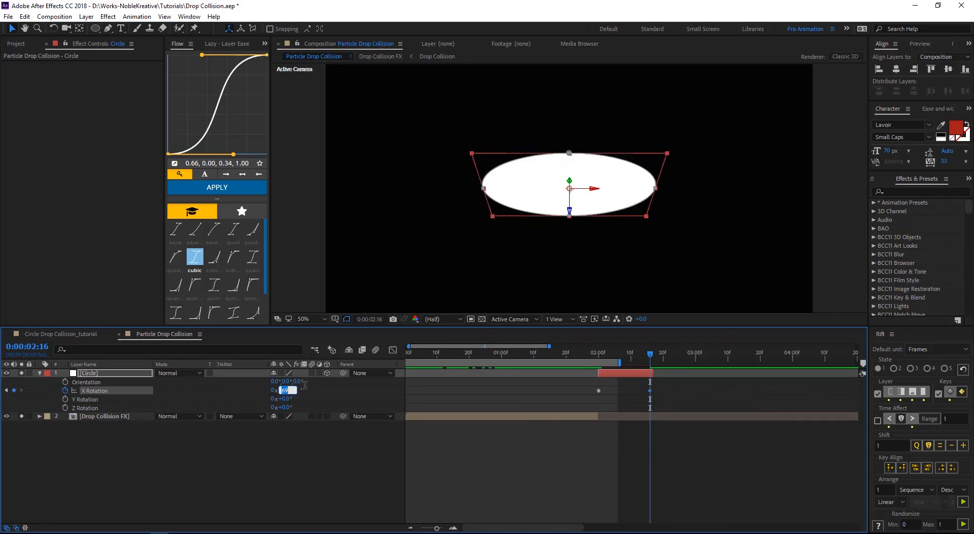
{"action": "key", "text": "Return"}
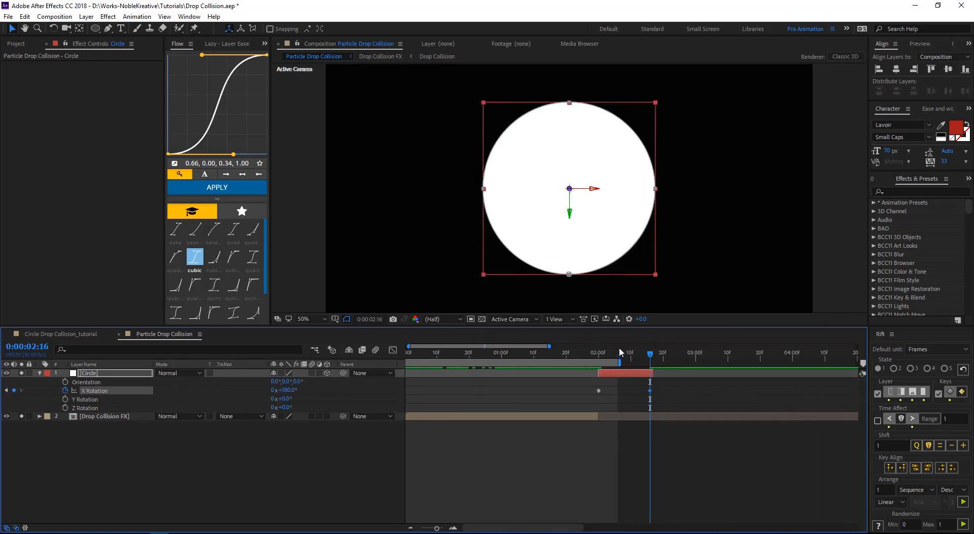
Preview the Circle's flip and apply Easy Ease to both X Rotation keyframes
{"action": "mouse_move", "coordinate": [647, 360]}
{"action": "left_mouse_down"}
{"action": "mouse_move", "coordinate": [603, 360]}
{"action": "mouse_move", "coordinate": [653, 362]}
{"action": "left_mouse_up"}
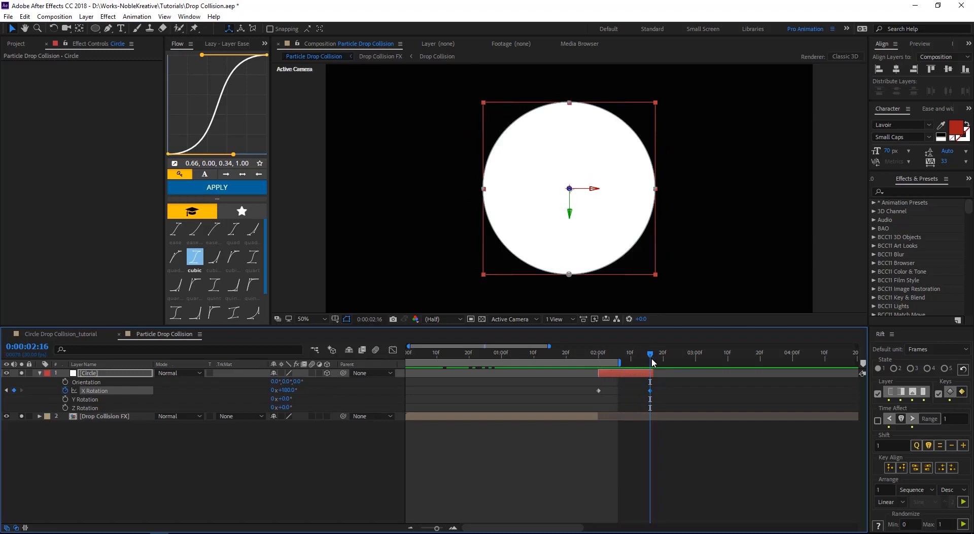
{"action": "left_click", "coordinate": [569, 472]}
{"action": "left_click", "coordinate": [608, 358]}
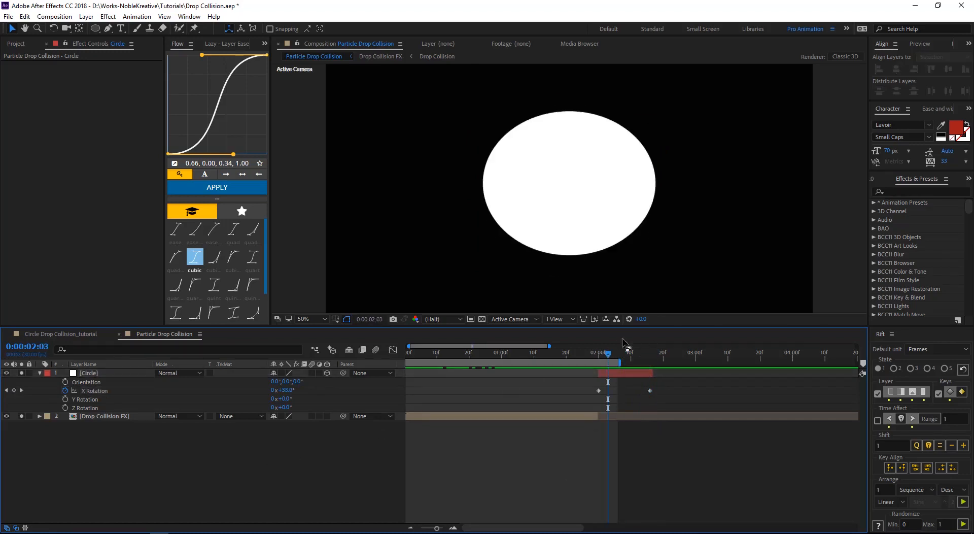
{"action": "left_click_drag", "start_coordinate": [608, 357], "coordinate": [569, 417]}
{"action": "key", "text": "F9"}
Open the Edit reveal Here composition from Circle Drop Collision_tutorial and examine its logo and Hexagon layers
{"action": "left_click", "coordinate": [191, 470]}
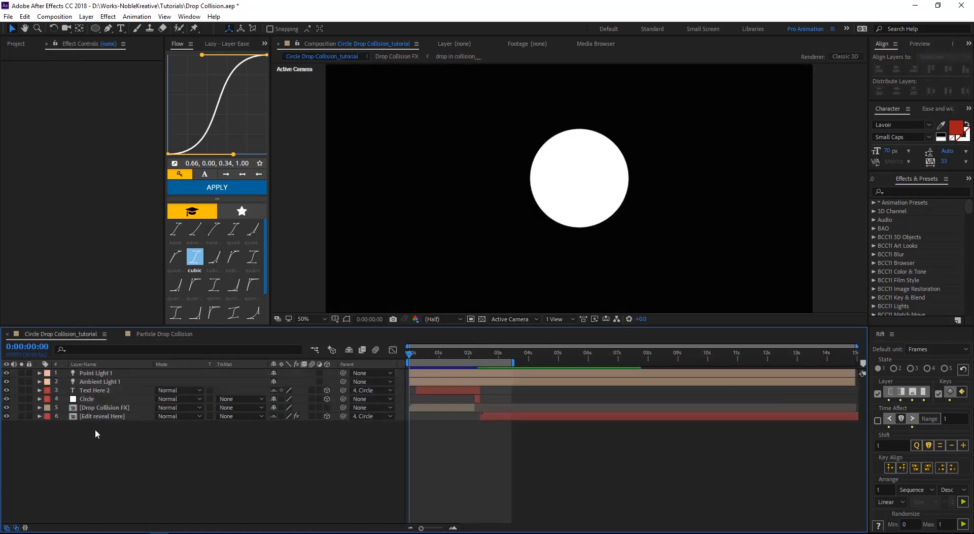
{"action": "double_click", "coordinate": [104, 422]}
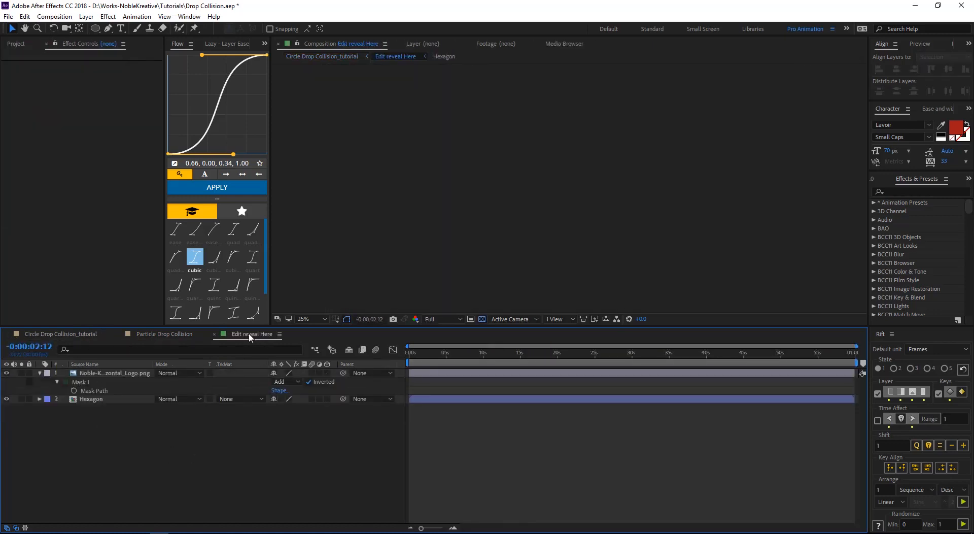
{"action": "left_click_drag", "start_coordinate": [443, 353], "coordinate": [483, 364]}
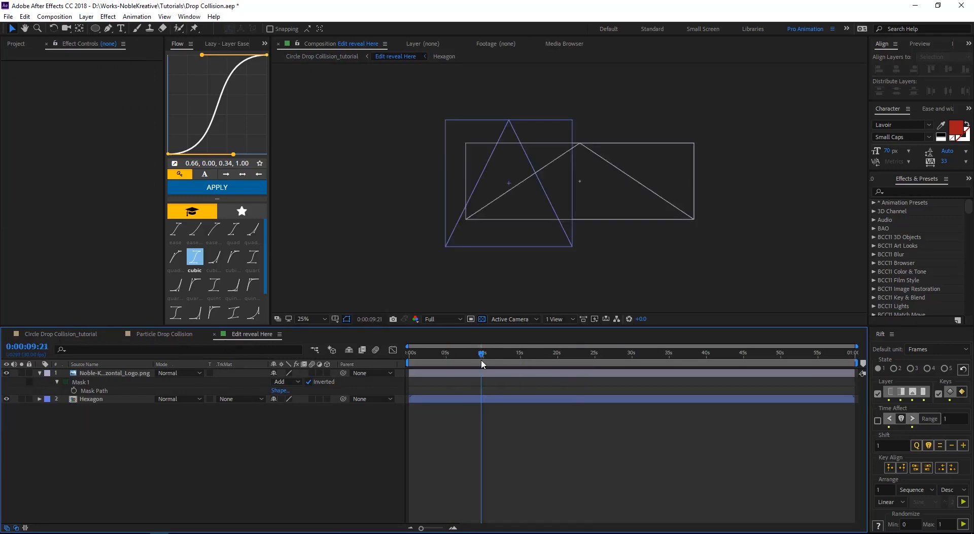
{"action": "left_click", "coordinate": [109, 399]}
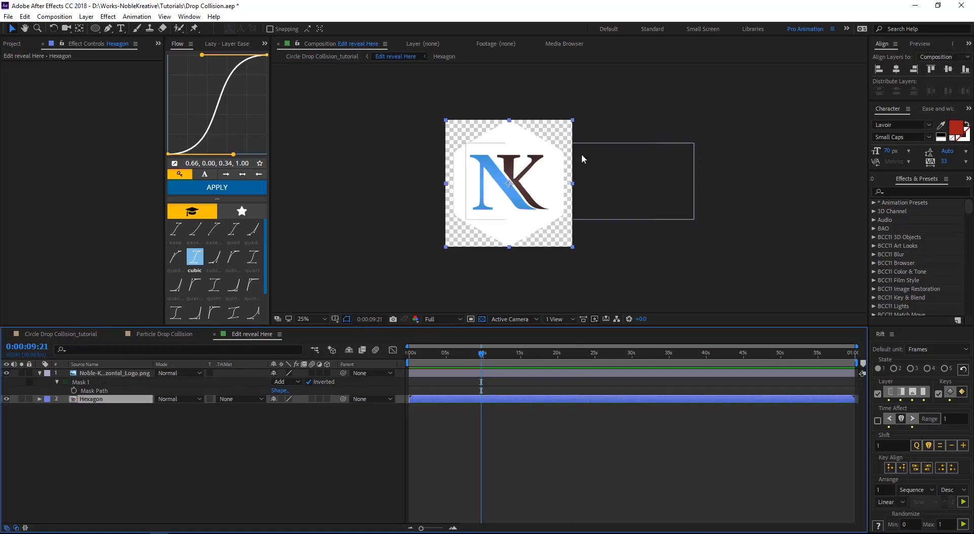
{"action": "left_click", "coordinate": [17, 380]}
{"action": "left_click", "coordinate": [6, 373]}
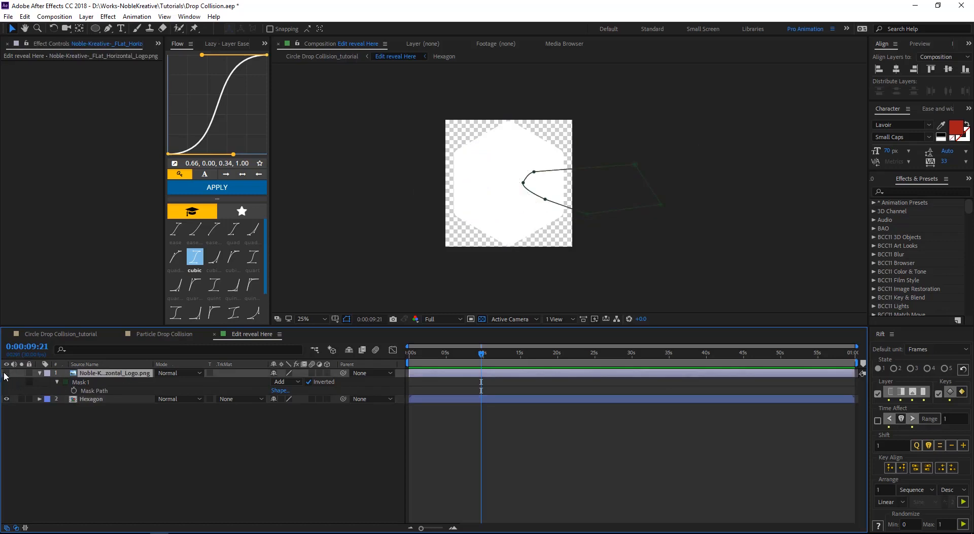
{"action": "left_click", "coordinate": [7, 373]}
{"action": "key", "text": "space"}
{"action": "left_click", "coordinate": [558, 355]}
{"action": "left_click", "coordinate": [456, 401]}
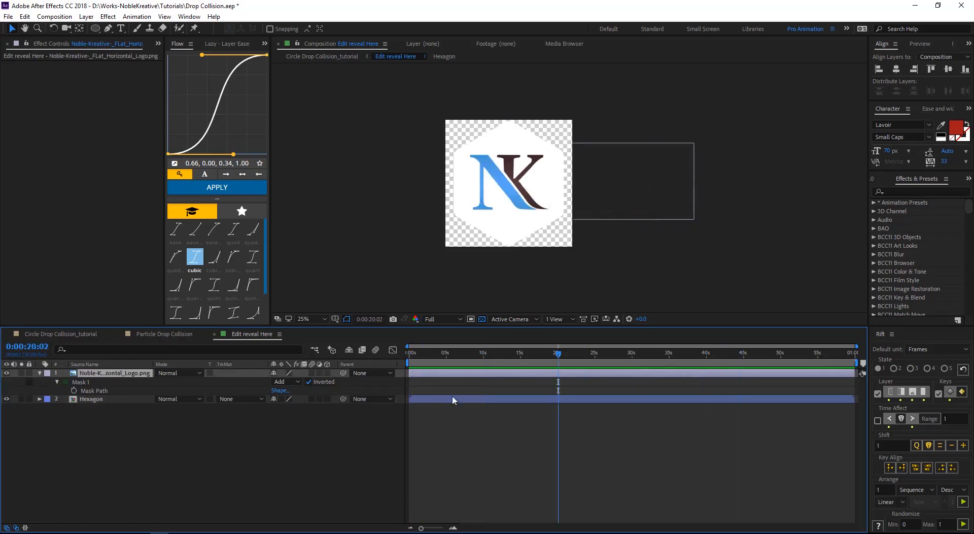
Copy the Edit reveal Here layer from Circle Drop Collision_tutorial into Particle Drop Collision and place it below Drop Collision FX
{"action": "left_click", "coordinate": [61, 334]}
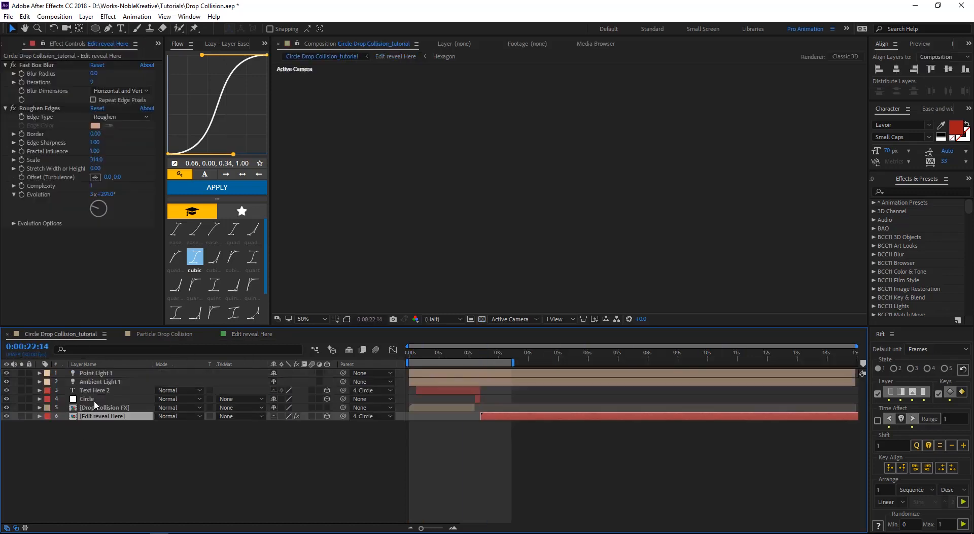
{"action": "left_click", "coordinate": [244, 334]}
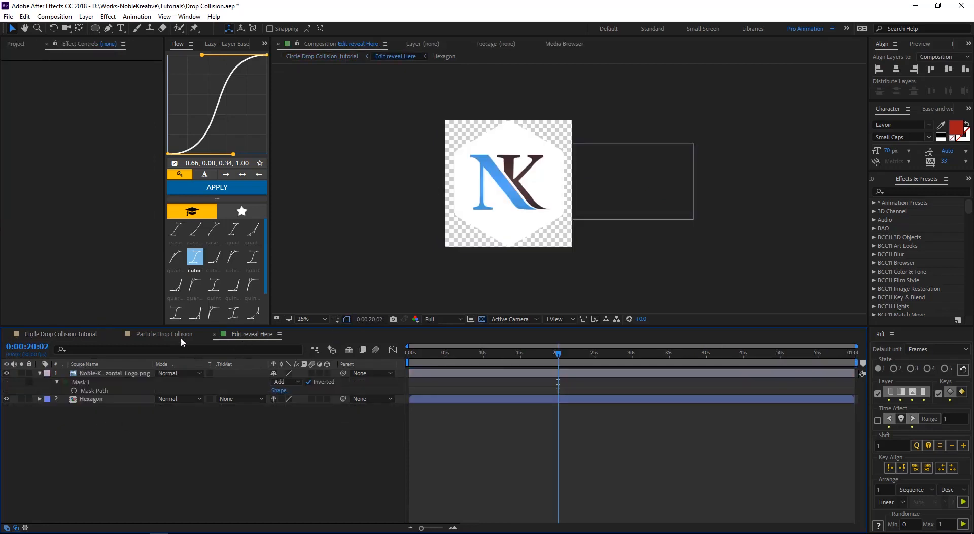
{"action": "left_click", "coordinate": [175, 336]}
{"action": "key", "text": "ctrl+v"}
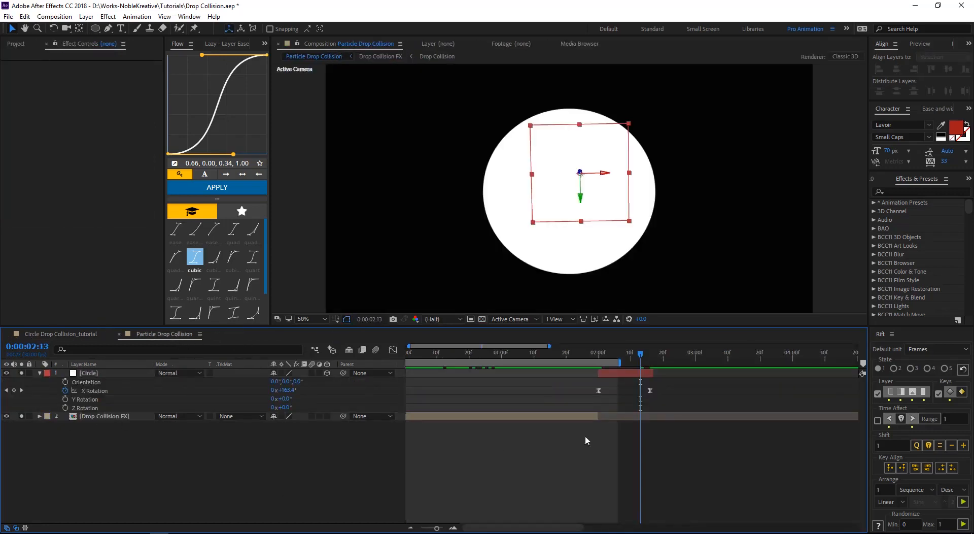
{"action": "left_click_drag", "start_coordinate": [151, 375], "coordinate": [157, 463]}
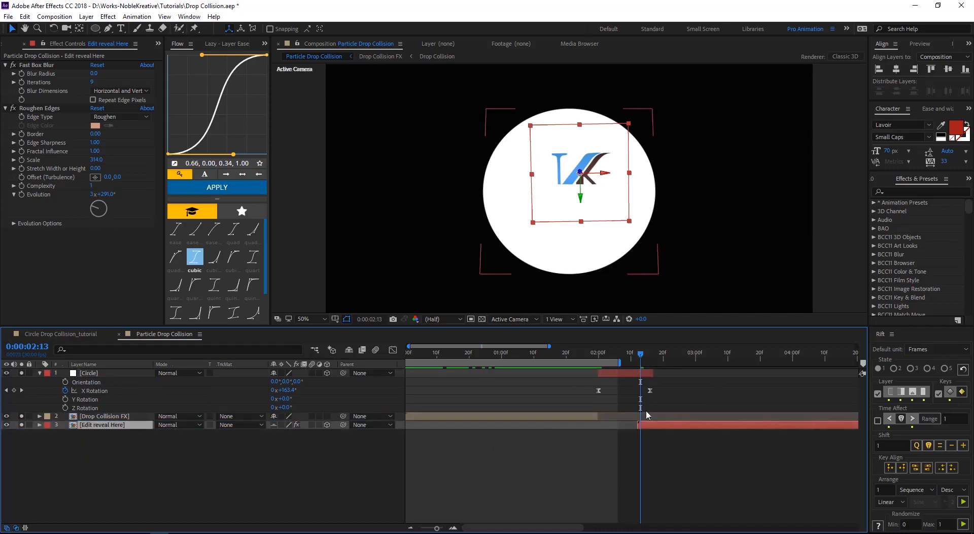
Parent the Edit reveal Here layer to the Circle layer and scale it to 55.4%
{"action": "left_click_drag", "start_coordinate": [648, 425], "coordinate": [652, 425]}
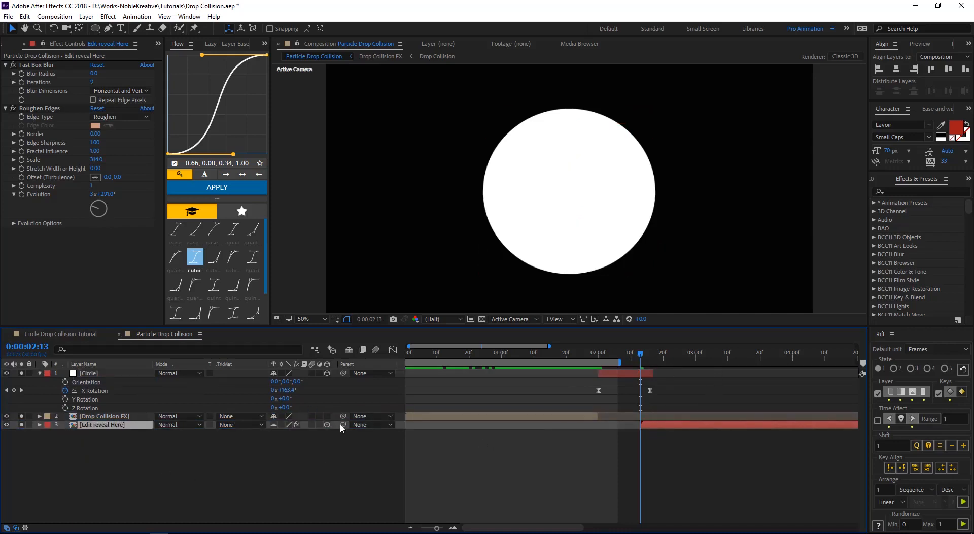
{"action": "left_click_drag", "start_coordinate": [343, 425], "coordinate": [98, 378]}
{"action": "mouse_move", "coordinate": [644, 357]}
{"action": "left_mouse_down"}
{"action": "mouse_move", "coordinate": [628, 354]}
{"action": "mouse_move", "coordinate": [656, 354]}
{"action": "left_mouse_up"}
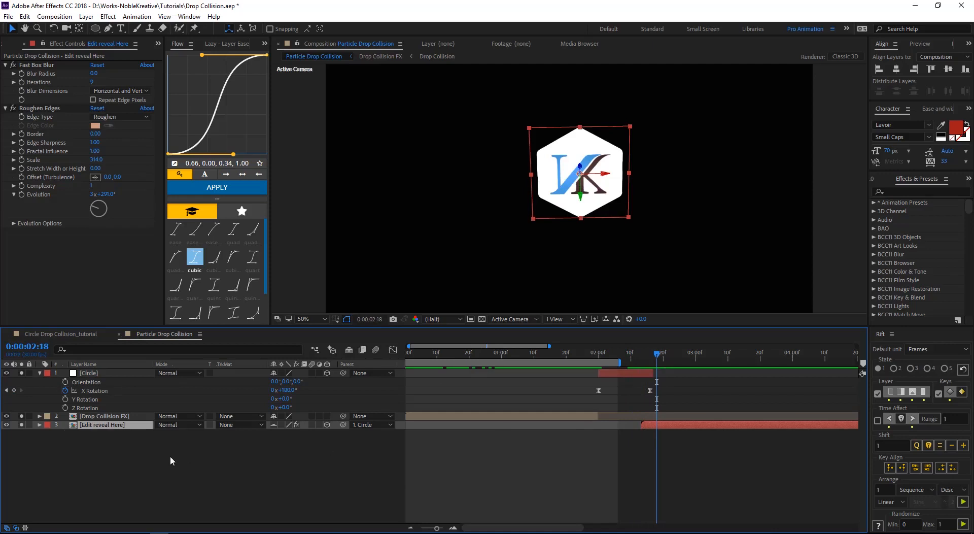
{"action": "left_click_drag", "start_coordinate": [283, 433], "coordinate": [290, 434]}
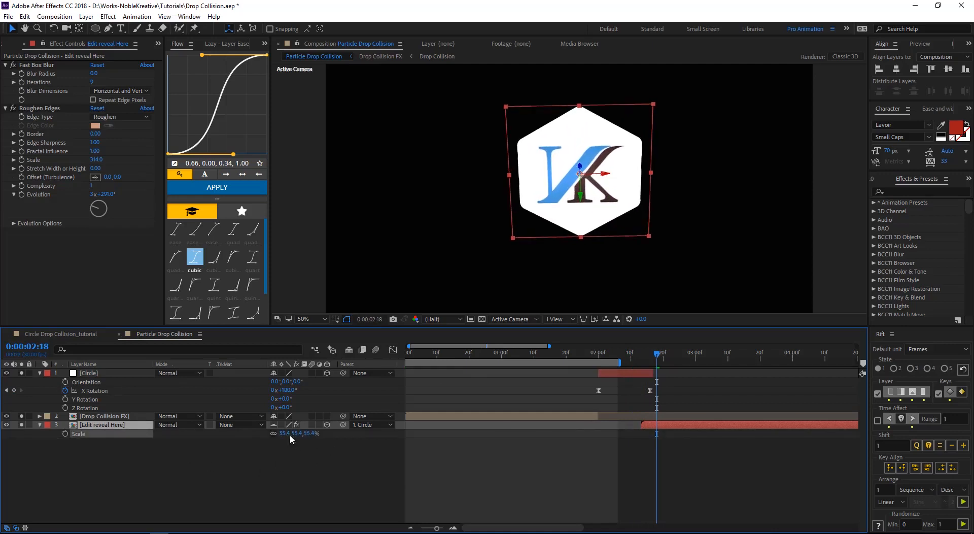
Move the last X Rotation keyframe to about 0:00:02:24 and make Circle end and Edit reveal Here start at 0:00:02:12
{"action": "left_click_drag", "start_coordinate": [658, 355], "coordinate": [629, 357]}
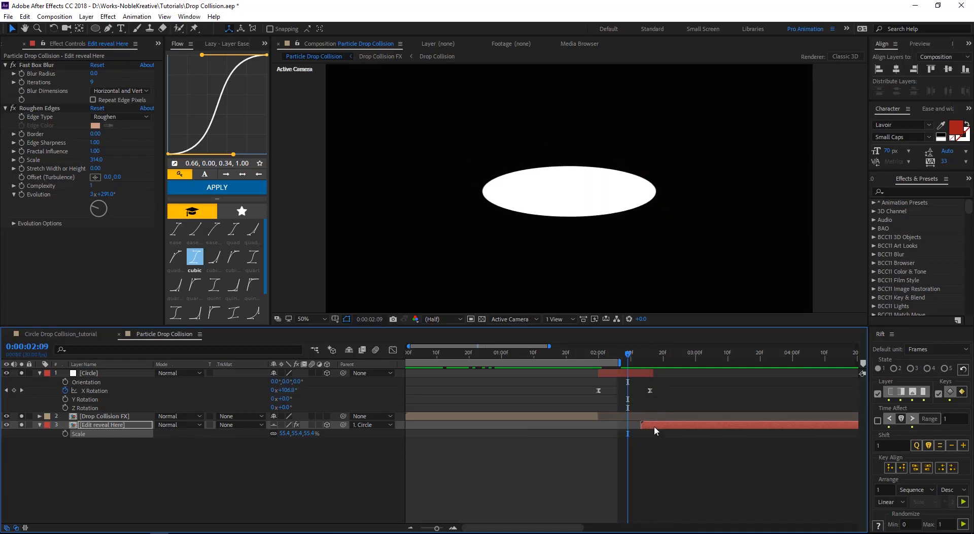
{"action": "left_click_drag", "start_coordinate": [653, 424], "coordinate": [668, 426]}
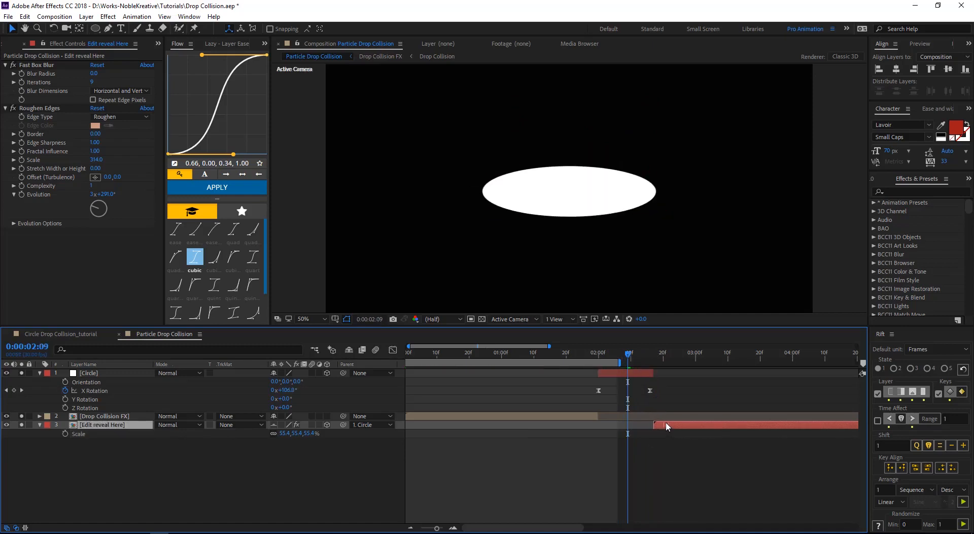
{"action": "left_click_drag", "start_coordinate": [650, 390], "coordinate": [678, 389]}
{"action": "left_click_drag", "start_coordinate": [629, 358], "coordinate": [638, 376]}
{"action": "left_click_drag", "start_coordinate": [660, 425], "coordinate": [639, 425]}
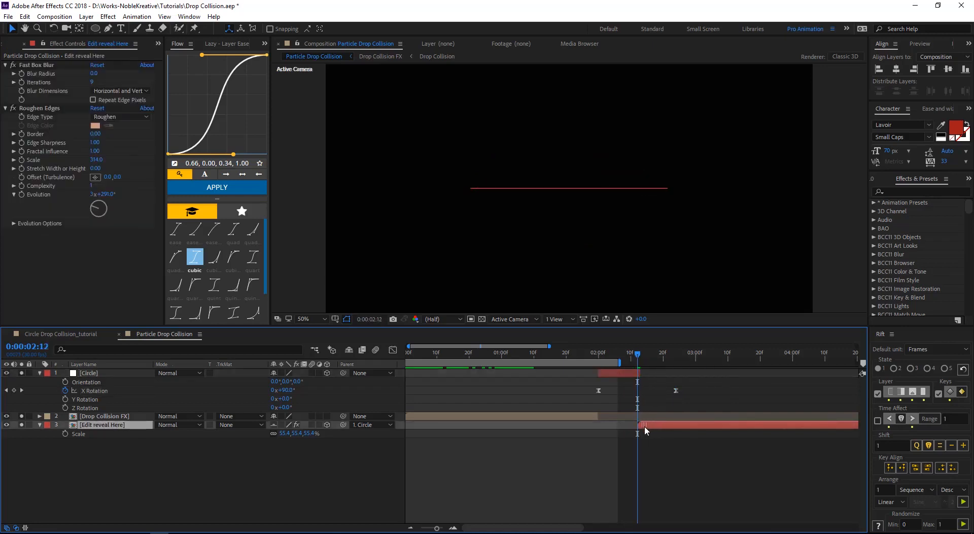
Flip the Edit reveal Here layer vertically by unlinking its Scale and setting the Y value to -55.4%
{"action": "left_click_drag", "start_coordinate": [639, 355], "coordinate": [694, 361]}
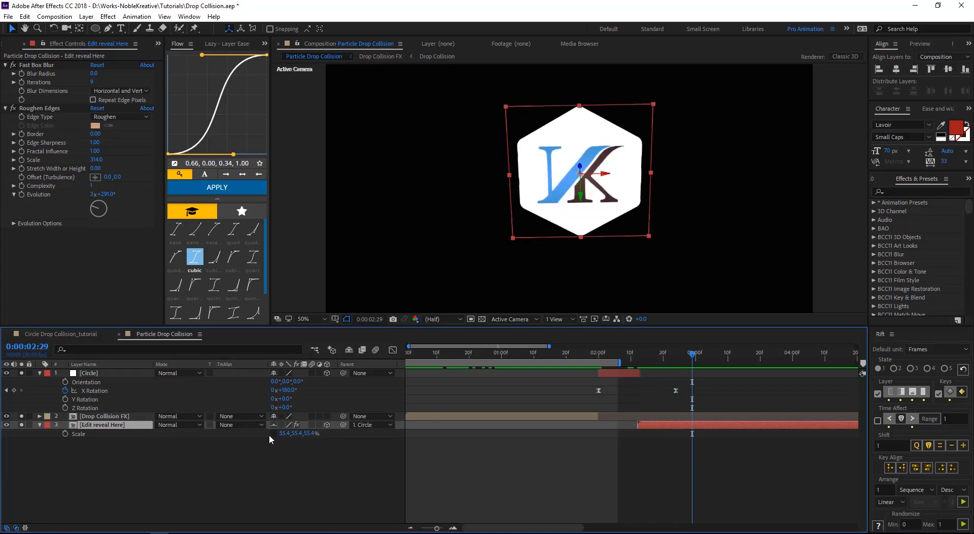
{"action": "double_click", "coordinate": [140, 425]}
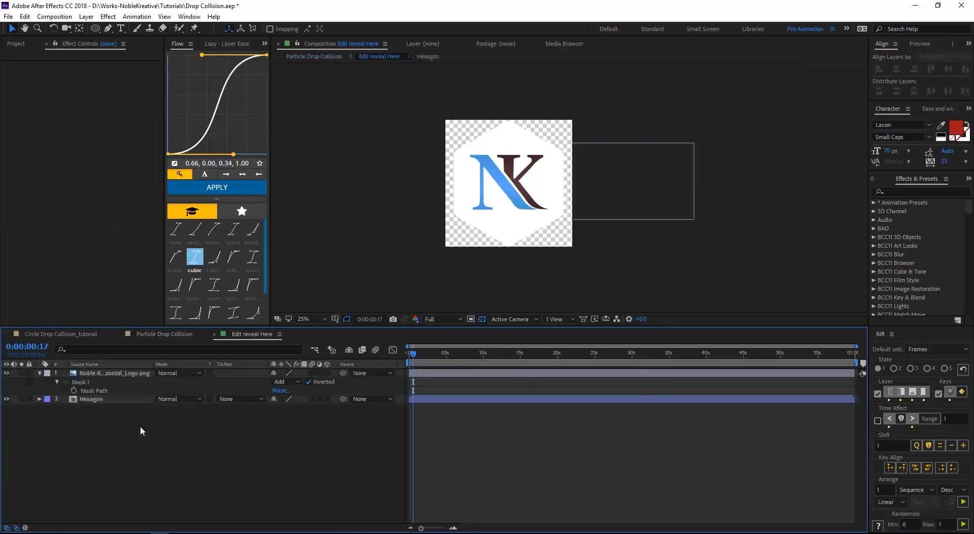
{"action": "key", "text": "ctrl+w"}
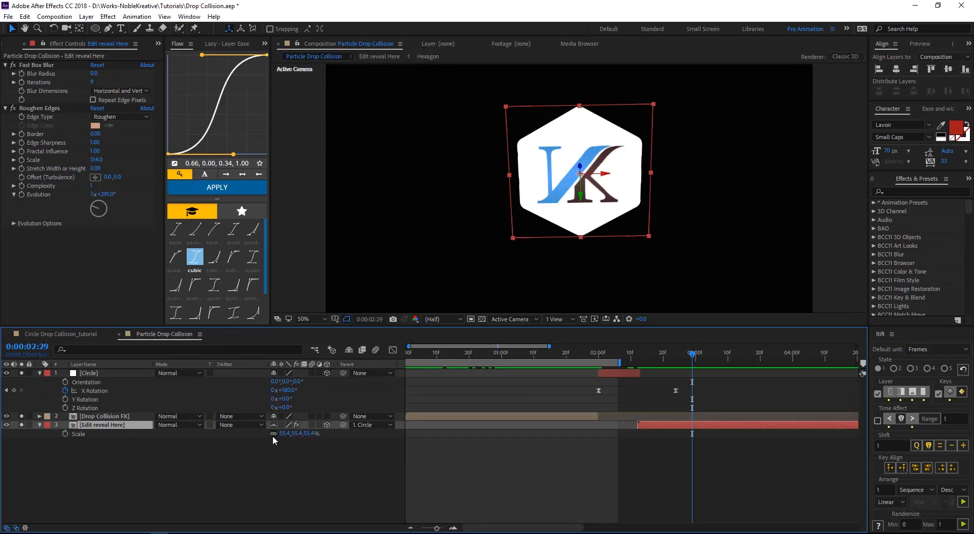
{"action": "left_click", "coordinate": [299, 433]}
{"action": "key", "text": "Left"}
{"action": "key", "text": "Left"}
{"action": "key", "text": "Left"}
{"action": "key", "text": "Return"}
{"action": "left_click", "coordinate": [285, 466]}
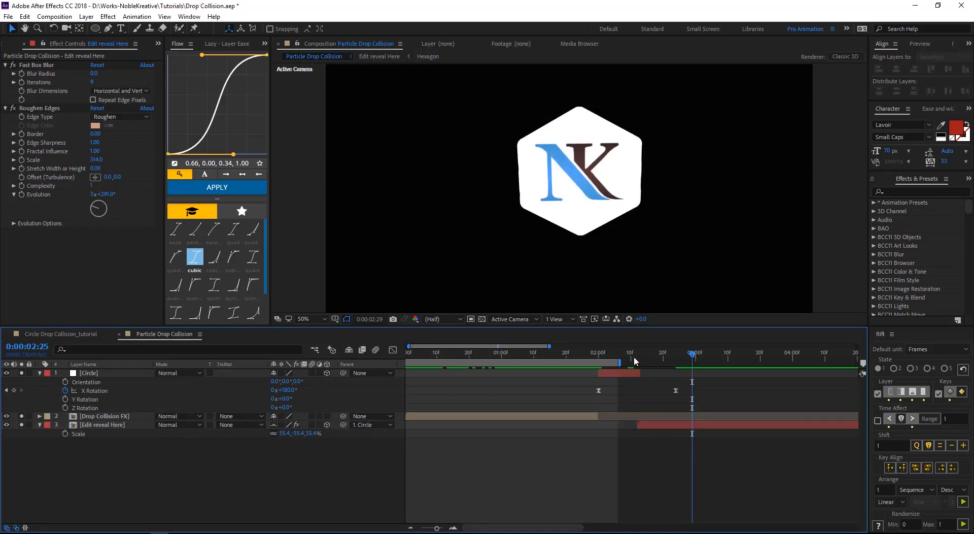
Extend the work area's end to about 0:00:03:08 and preview the whole collision and logo reveal
{"action": "left_click_drag", "start_coordinate": [634, 355], "coordinate": [424, 355]}
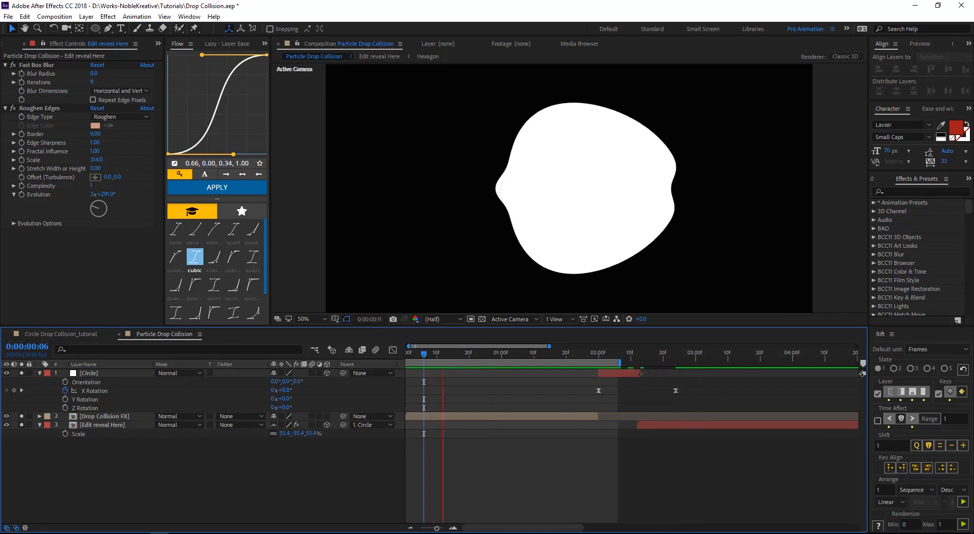
{"action": "left_click_drag", "start_coordinate": [619, 346], "coordinate": [720, 346]}
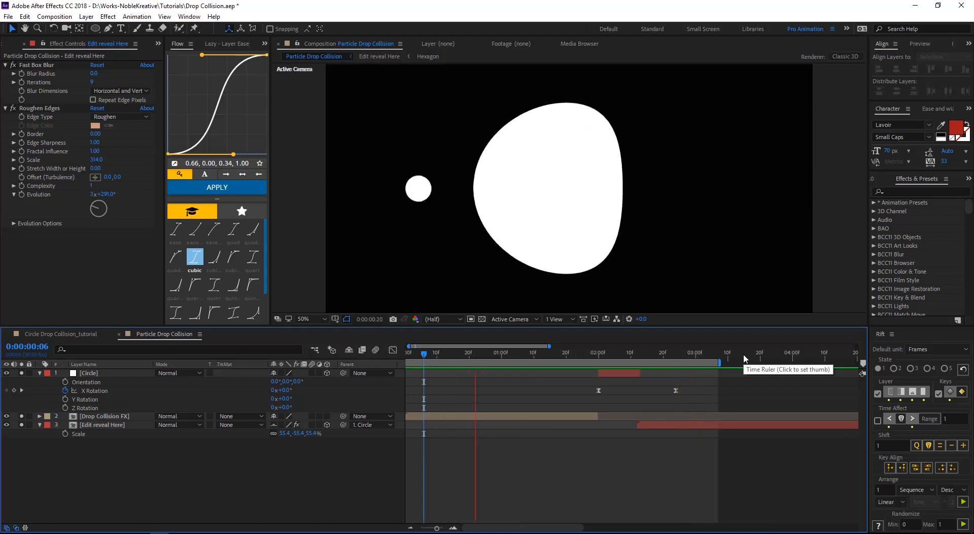
{"action": "key", "text": "space"}
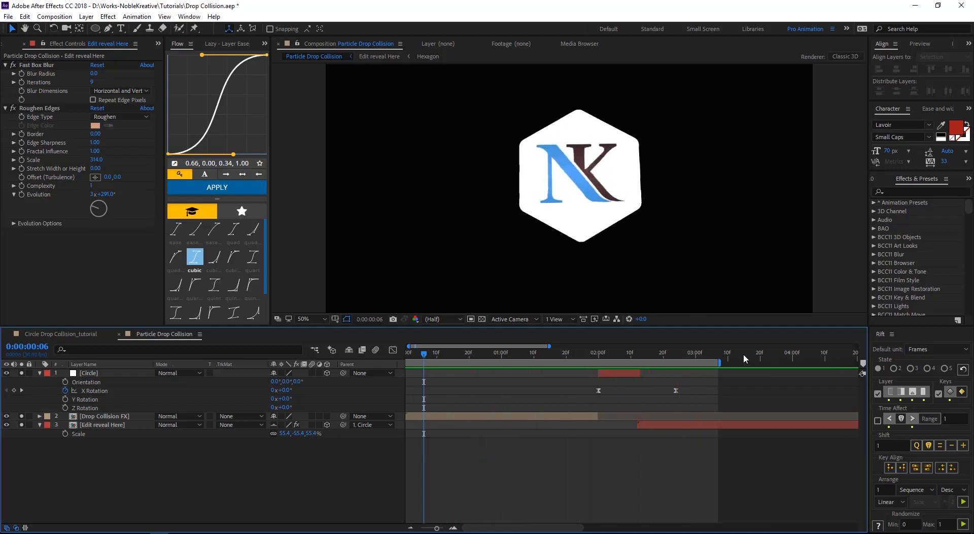
Reshape the Circle layer's X Rotation speed curve to peak early and ease out longer into the last keyframe, and preview it
{"action": "left_click_drag", "start_coordinate": [583, 385], "coordinate": [683, 397]}
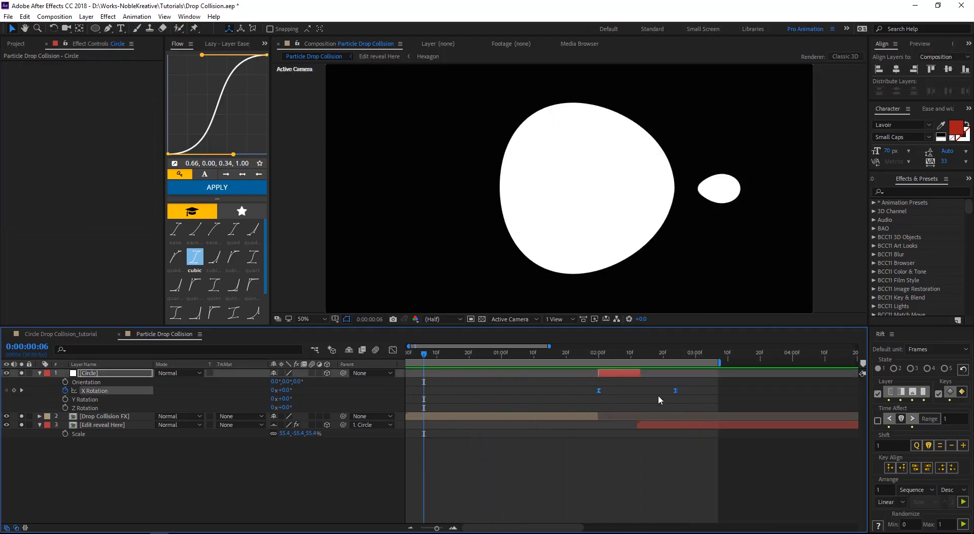
{"action": "left_click", "coordinate": [392, 350]}
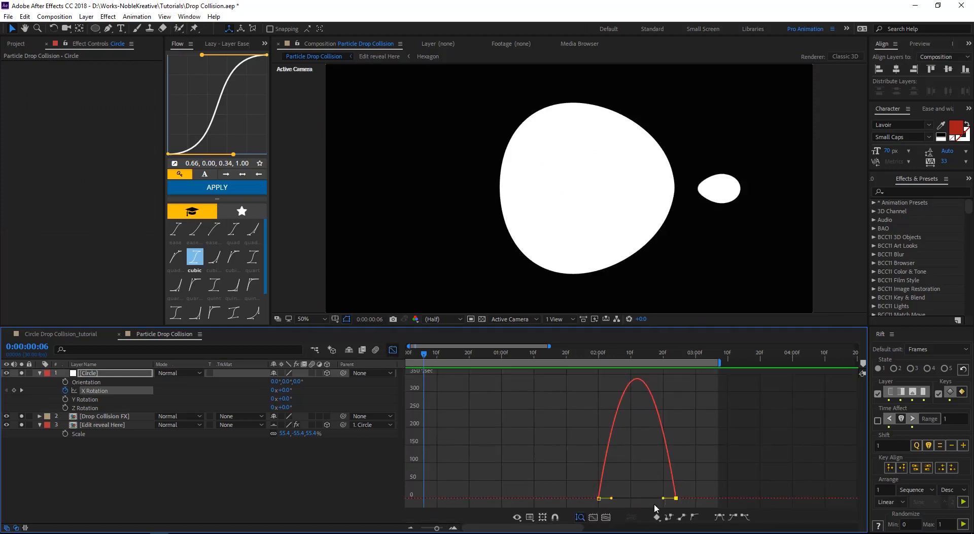
{"action": "left_click_drag", "start_coordinate": [667, 500], "coordinate": [641, 498]}
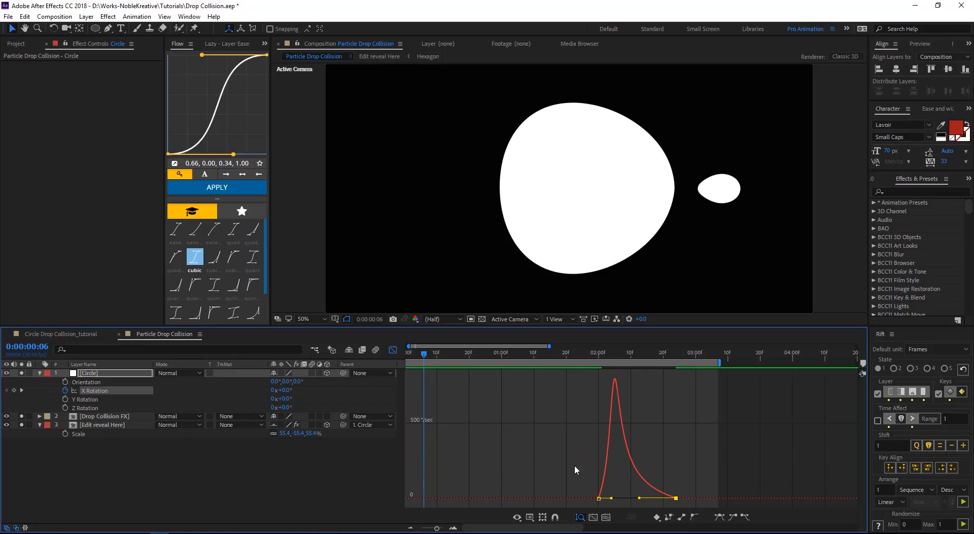
{"action": "left_click", "coordinate": [392, 350]}
{"action": "key", "text": "space"}
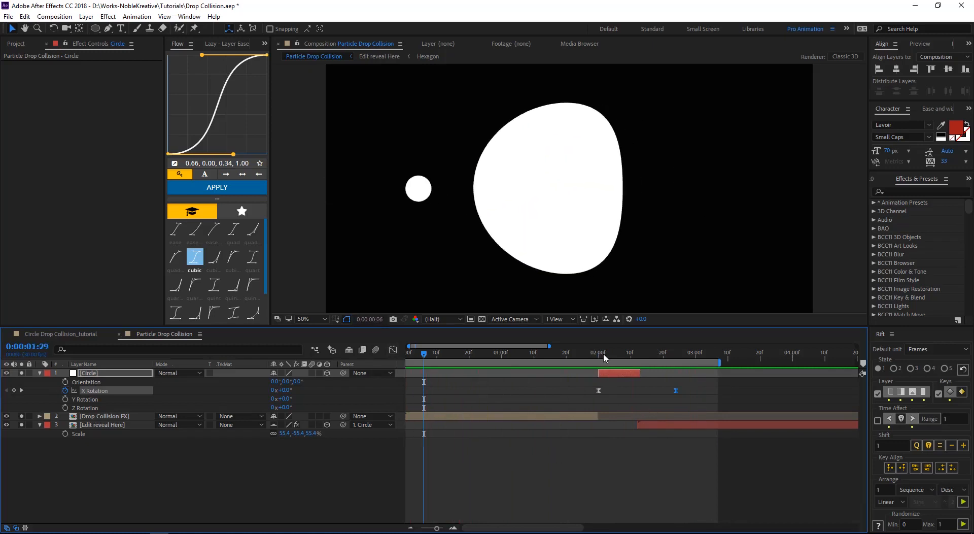
Try starting the Edit reveal Here layer at 0:00:02:07, and undo the move
{"action": "mouse_move", "coordinate": [606, 355]}
{"action": "left_mouse_down"}
{"action": "mouse_move", "coordinate": [630, 358]}
{"action": "mouse_move", "coordinate": [621, 354]}
{"action": "left_mouse_up"}
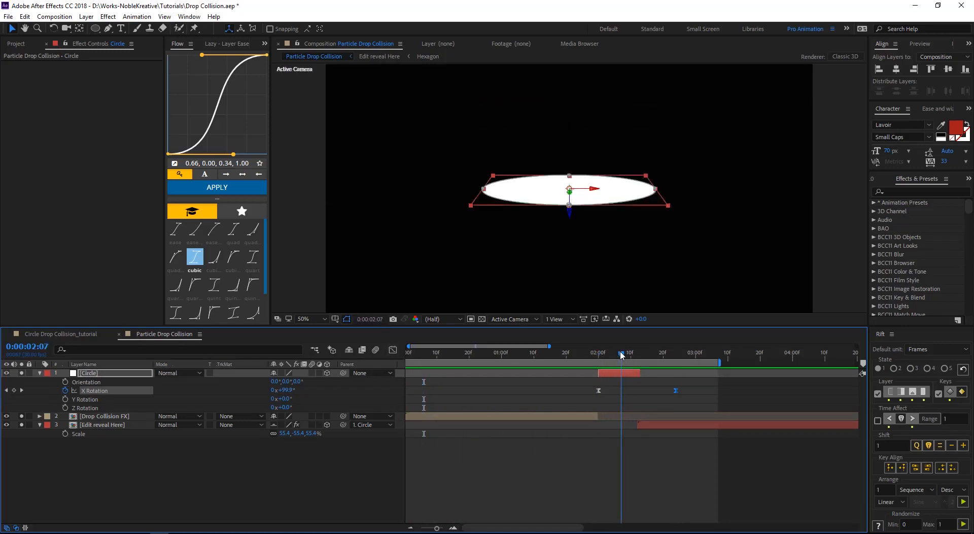
{"action": "key", "text": "slash"}
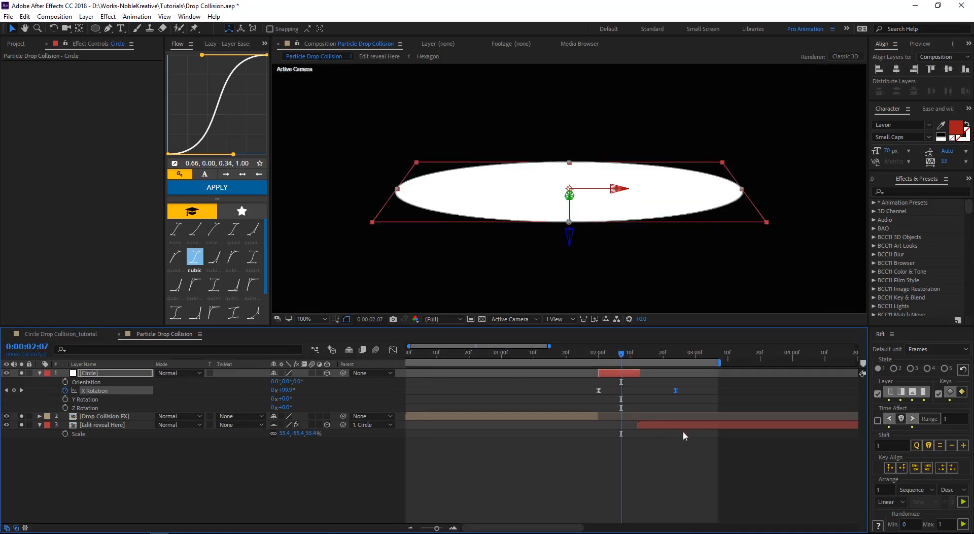
{"action": "left_click", "coordinate": [662, 399]}
{"action": "scroll", "coordinate": [532, 413], "scroll_direction": "right", "scroll_amount": 3}
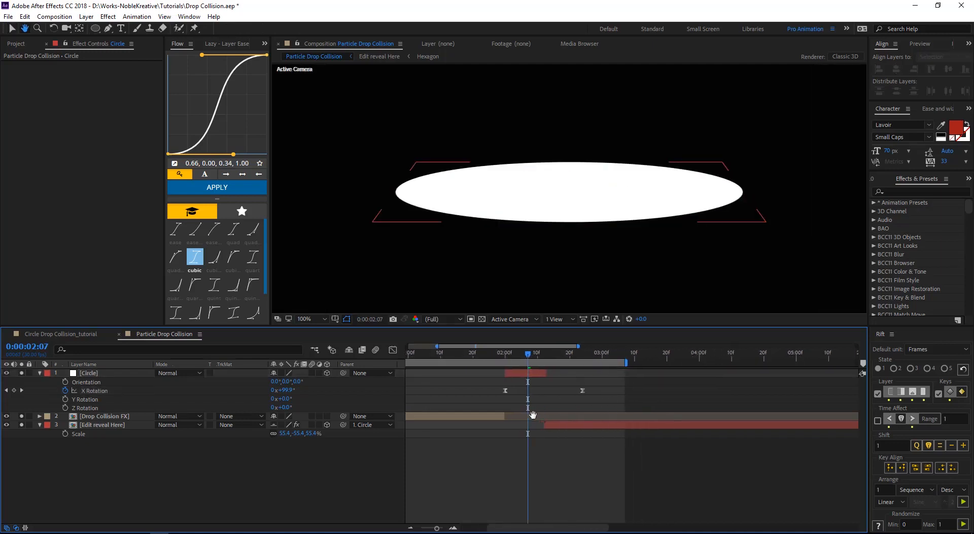
{"action": "left_click", "coordinate": [554, 424]}
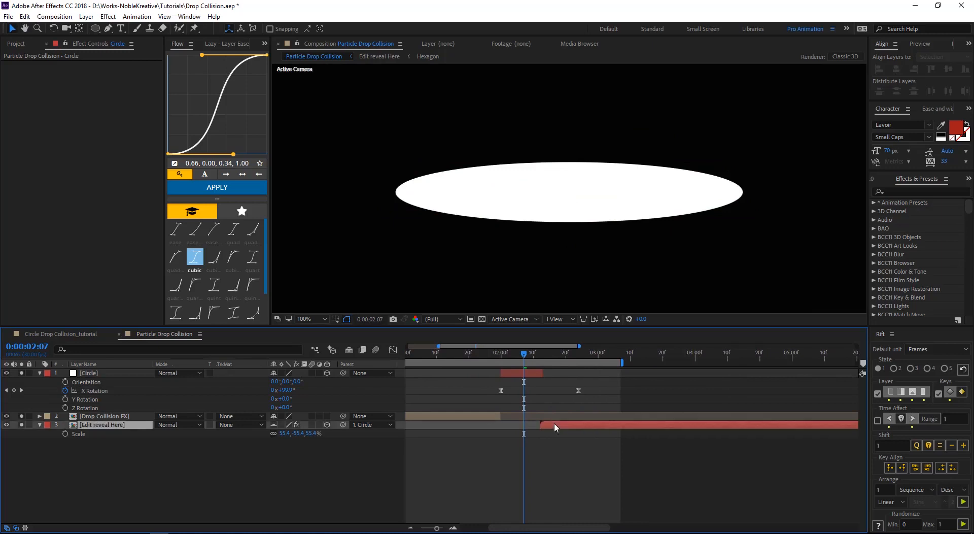
{"action": "left_click_drag", "start_coordinate": [554, 424], "coordinate": [537, 424]}
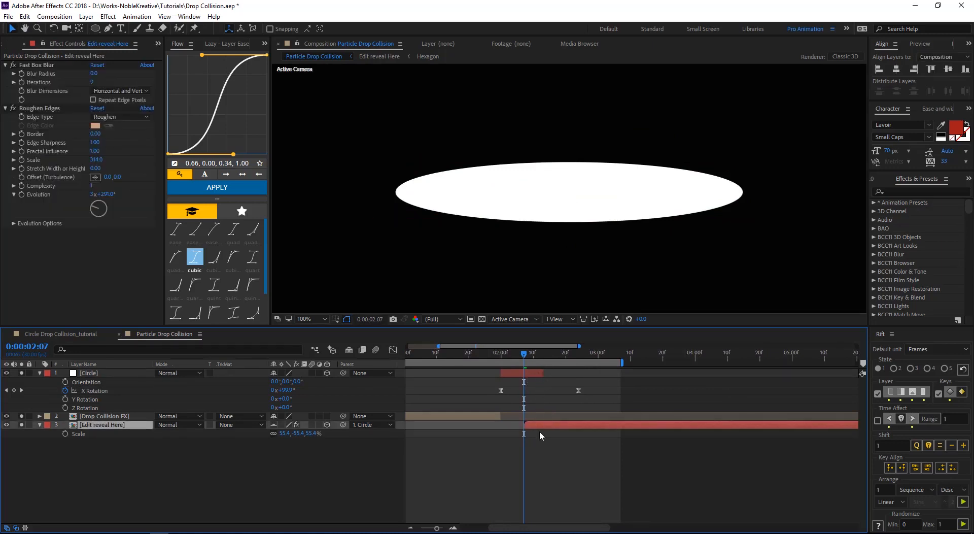
{"action": "key", "text": "ctrl+z"}
Move the Circle layer's last X Rotation keyframe to about 0:00:03:14 and play back the slower flip
{"action": "left_click_drag", "start_coordinate": [525, 357], "coordinate": [541, 358]}
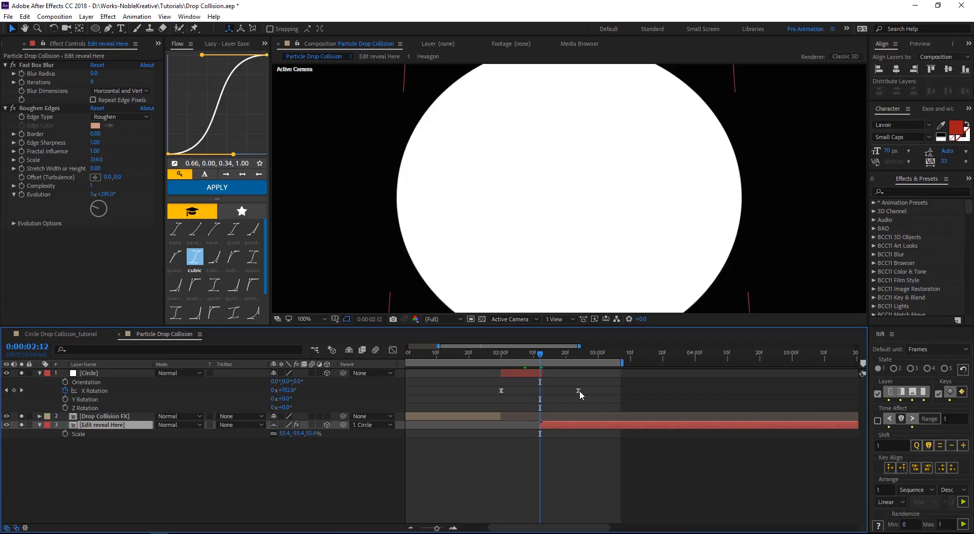
{"action": "left_click_drag", "start_coordinate": [579, 389], "coordinate": [633, 391]}
{"action": "left_click_drag", "start_coordinate": [542, 354], "coordinate": [541, 355]}
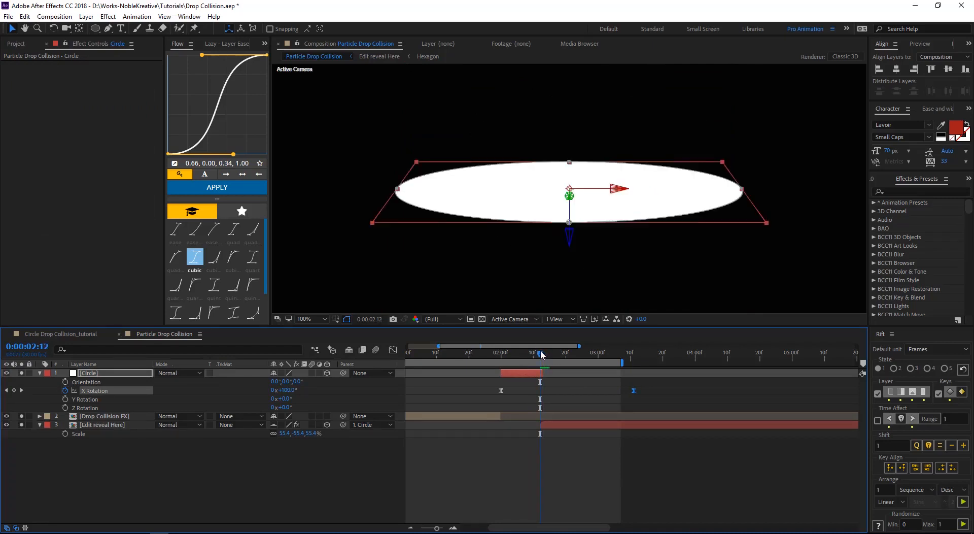
{"action": "left_click_drag", "start_coordinate": [635, 388], "coordinate": [643, 390]}
{"action": "key", "text": "space"}
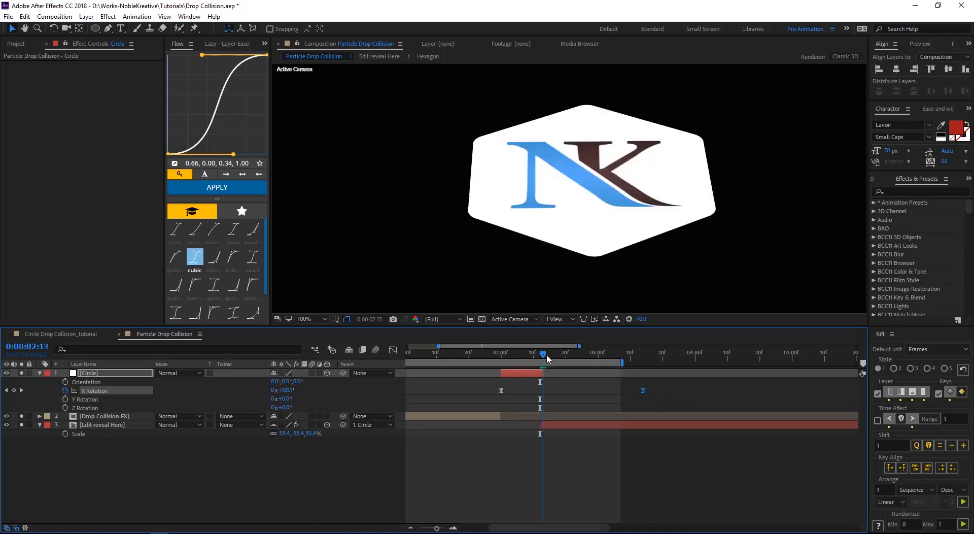
Fit the whole composition in the viewer and preview the collision and logo flip
{"action": "left_click", "coordinate": [478, 356]}
{"action": "left_click", "coordinate": [315, 319]}
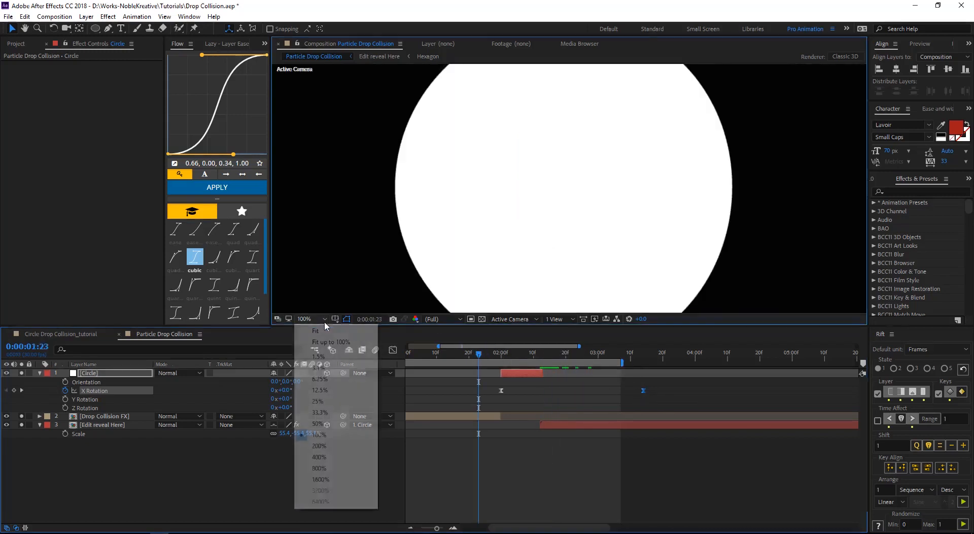
{"action": "left_click", "coordinate": [324, 331]}
{"action": "key", "text": "space"}
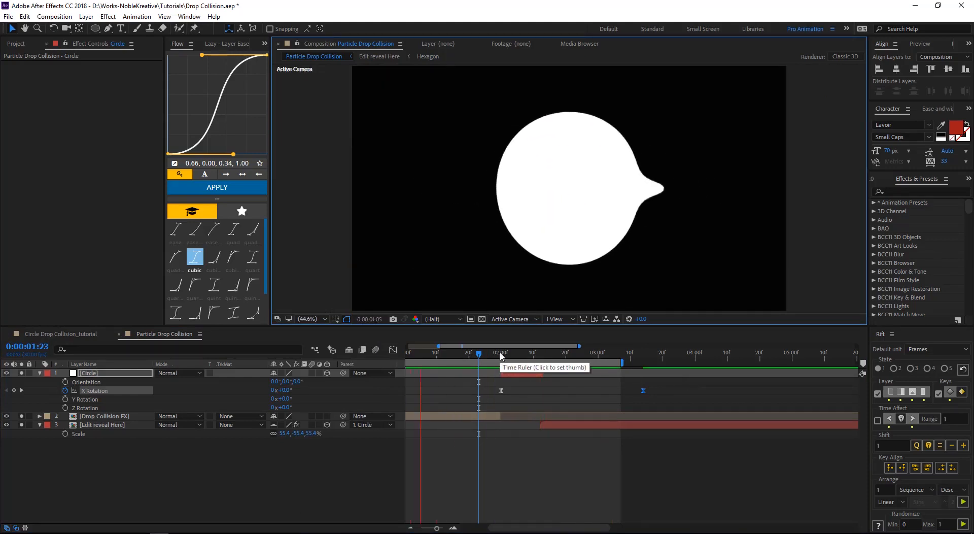
Trim the Circle layer's end to 0:00:02:12, where the flipping circle is edge-on
{"action": "left_click_drag", "start_coordinate": [501, 355], "coordinate": [541, 357]}
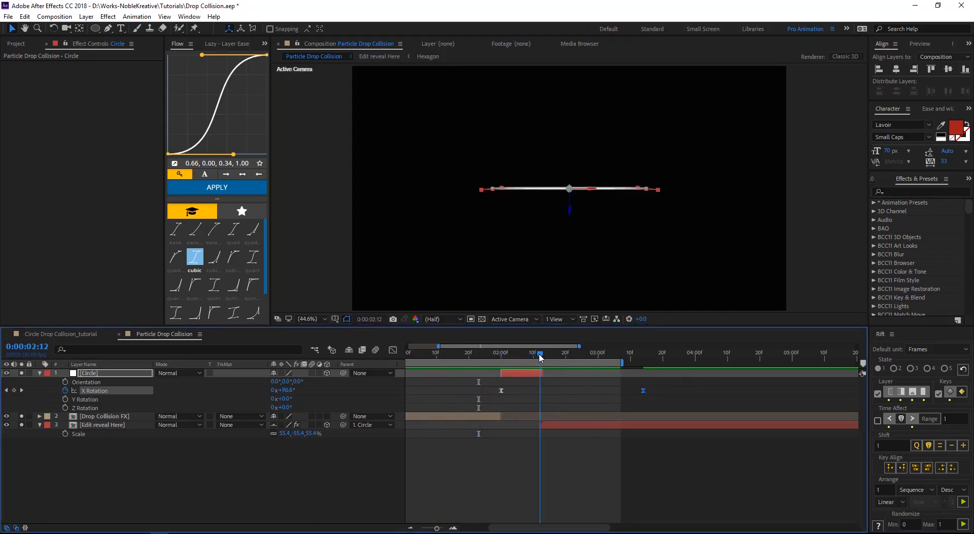
{"action": "scroll", "coordinate": [552, 407], "scroll_direction": "up", "scroll_amount": 5}
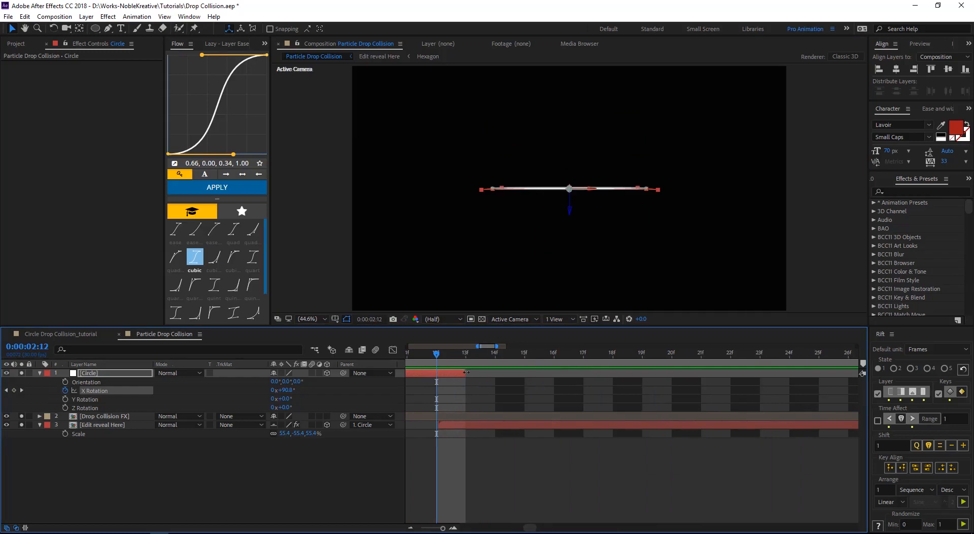
{"action": "left_click_drag", "start_coordinate": [466, 372], "coordinate": [435, 374]}
{"action": "left_click", "coordinate": [483, 396]}
{"action": "scroll", "coordinate": [484, 397], "scroll_direction": "down", "scroll_amount": 8}
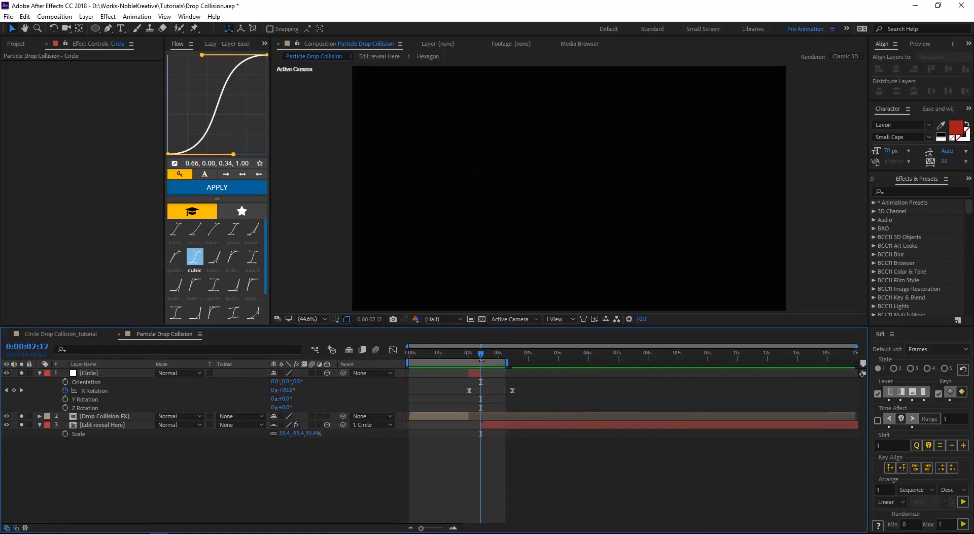
Extend the work area's end to about 0:00:04:22, preview the full animation and collapse the Circle layer's properties
{"action": "left_click_drag", "start_coordinate": [481, 353], "coordinate": [446, 338]}
{"action": "key", "text": "space"}
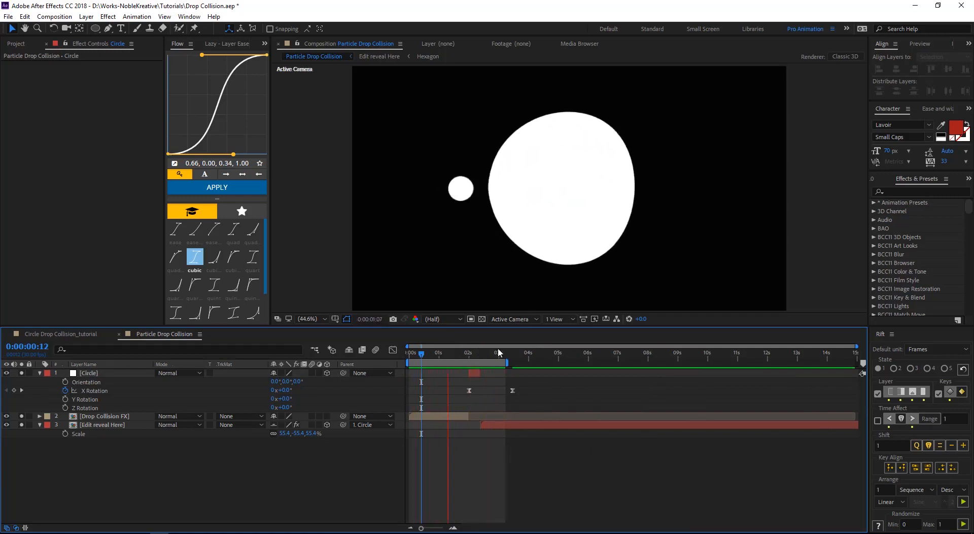
{"action": "left_click_drag", "start_coordinate": [506, 362], "coordinate": [565, 380]}
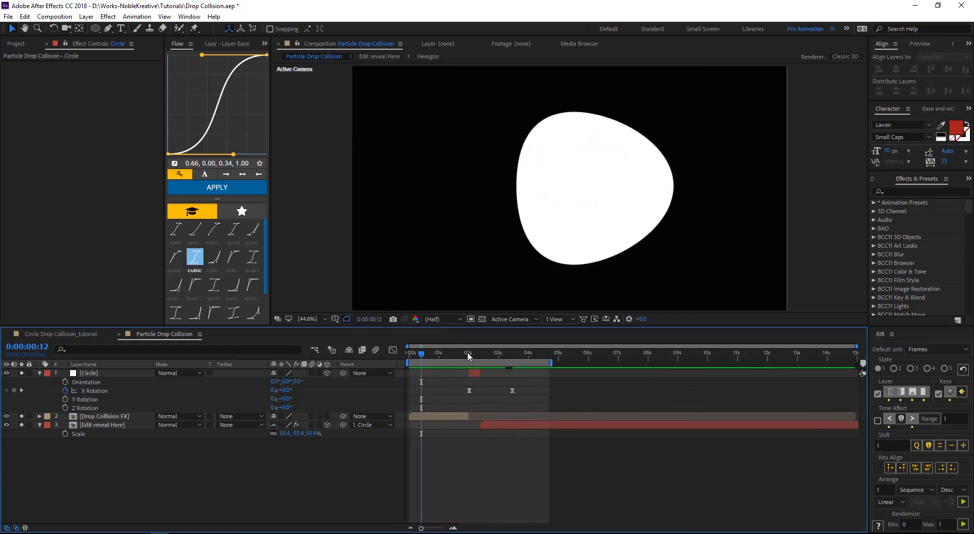
{"action": "key", "text": "space"}
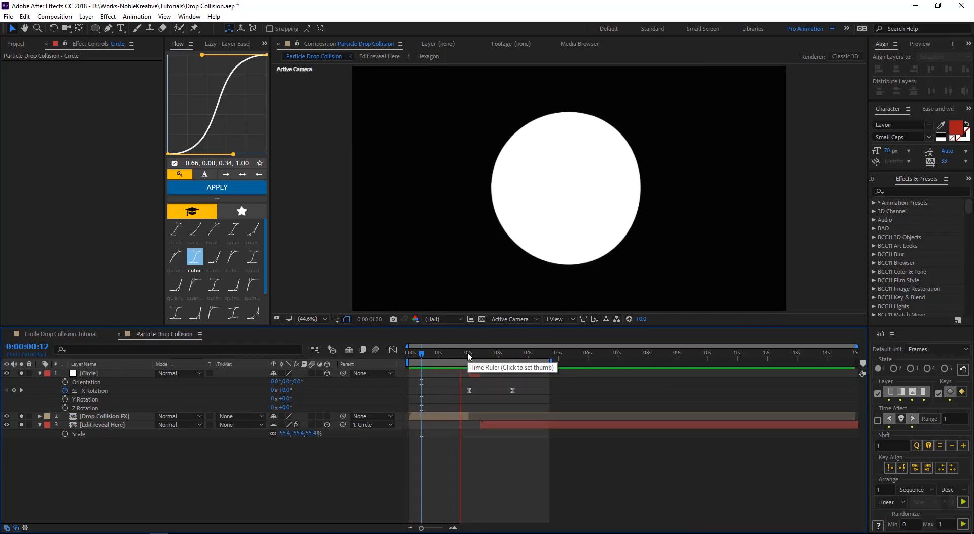
{"action": "key", "text": "space"}
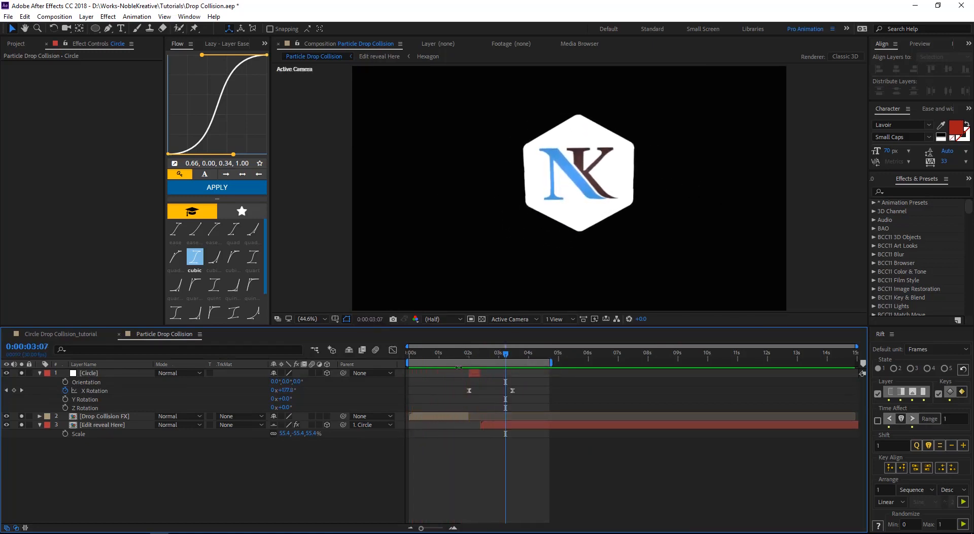
{"action": "left_click", "coordinate": [40, 373]}
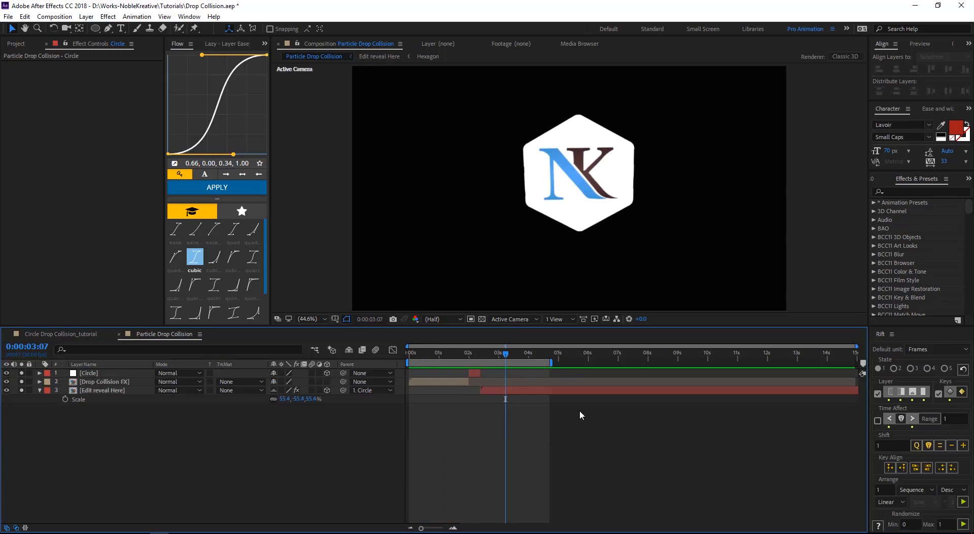
Preview the flip and add a new light of type Ambient to the composition
{"action": "left_click_drag", "start_coordinate": [499, 355], "coordinate": [473, 358]}
{"action": "key", "text": "space"}
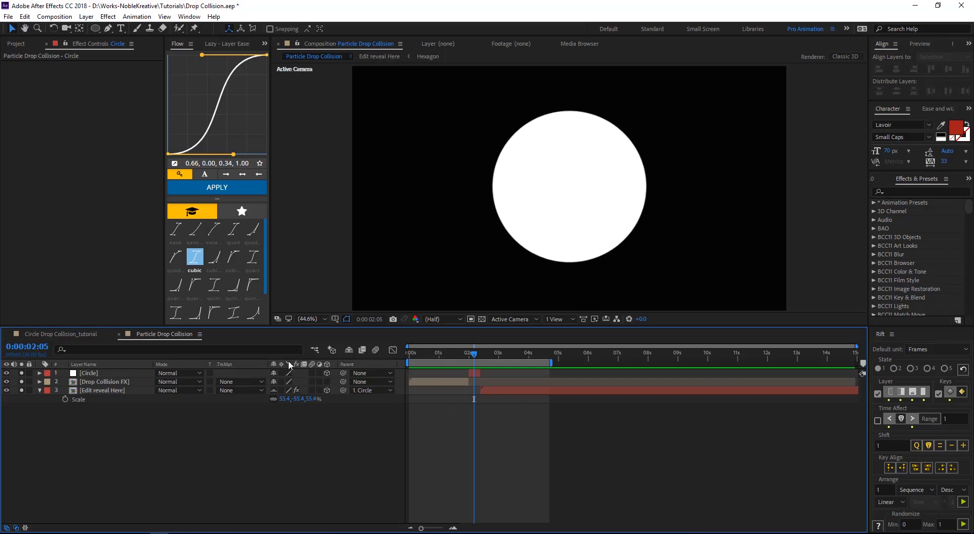
{"action": "right_click", "coordinate": [217, 454]}
{"action": "mouse_move", "coordinate": [253, 344]}
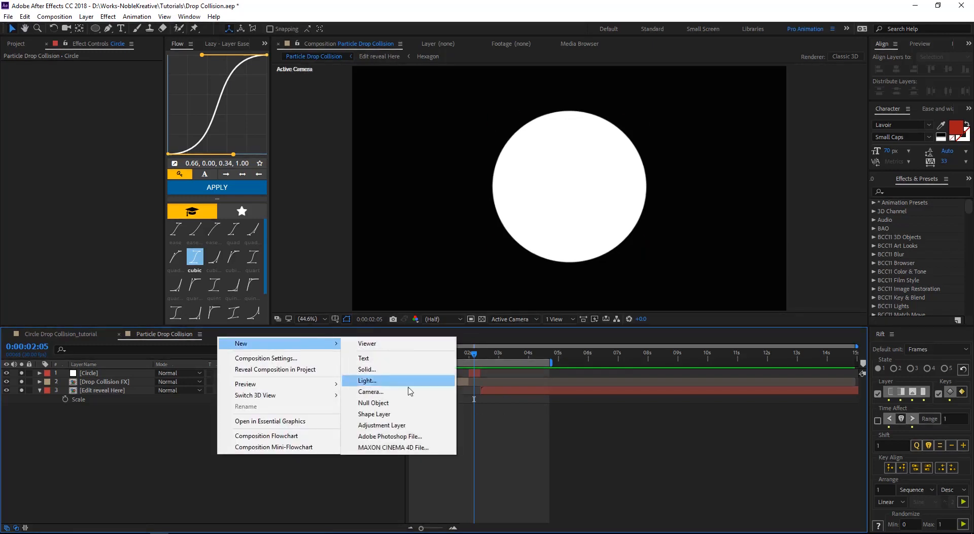
{"action": "left_click", "coordinate": [375, 381]}
{"action": "left_click", "coordinate": [497, 185]}
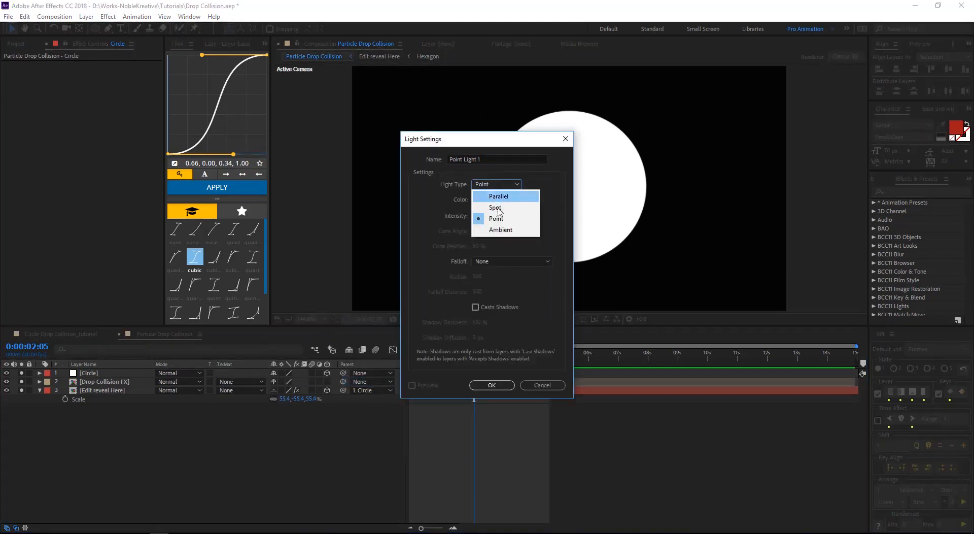
{"action": "left_click", "coordinate": [495, 231]}
{"action": "key", "text": "Return"}
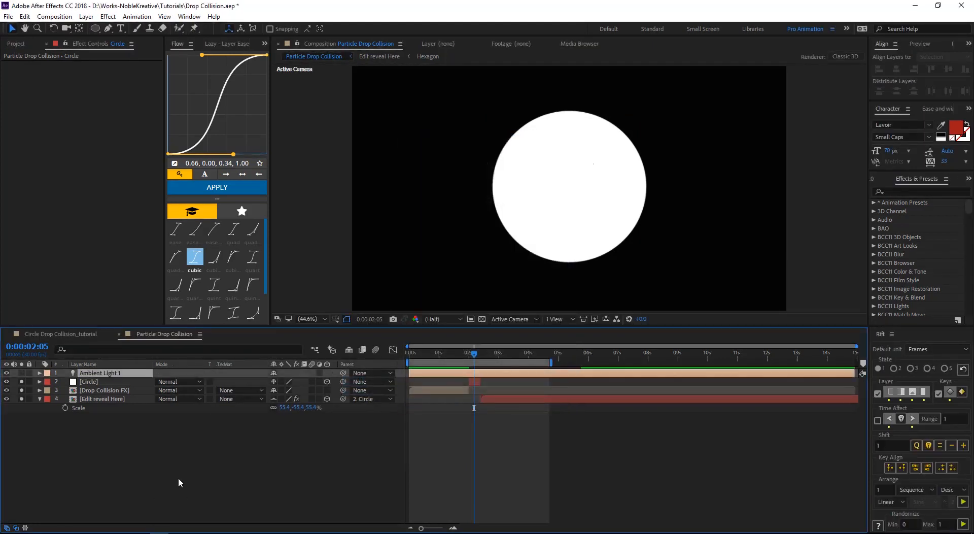
Add a second light of type Point to the composition
{"action": "right_click", "coordinate": [180, 362]}
{"action": "mouse_move", "coordinate": [203, 367]}
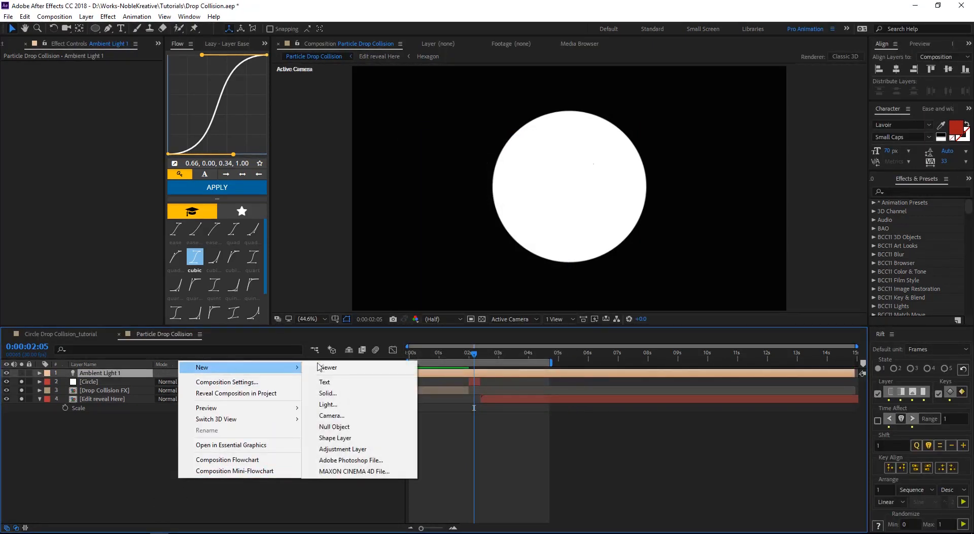
{"action": "left_click", "coordinate": [357, 404]}
{"action": "left_click", "coordinate": [497, 184]}
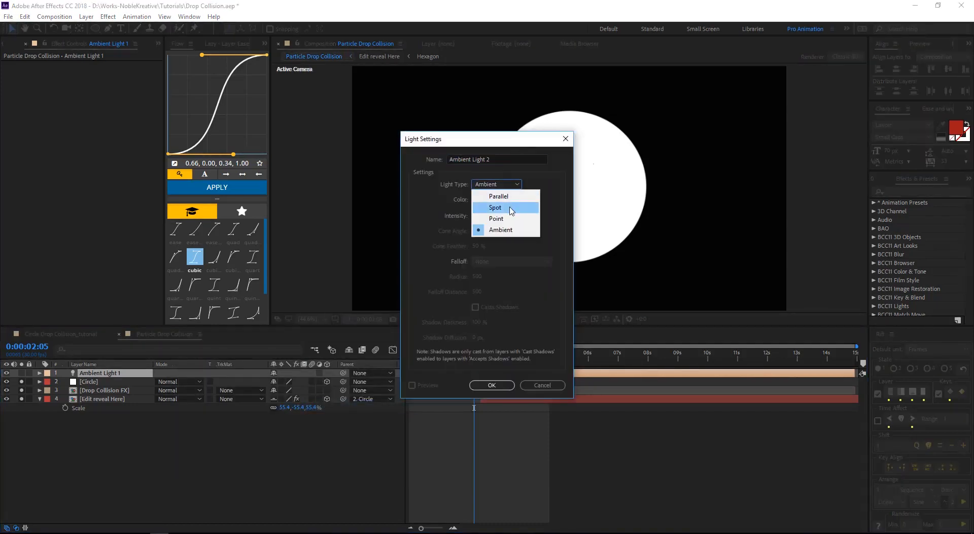
{"action": "left_click", "coordinate": [496, 218]}
{"action": "left_click", "coordinate": [491, 385]}
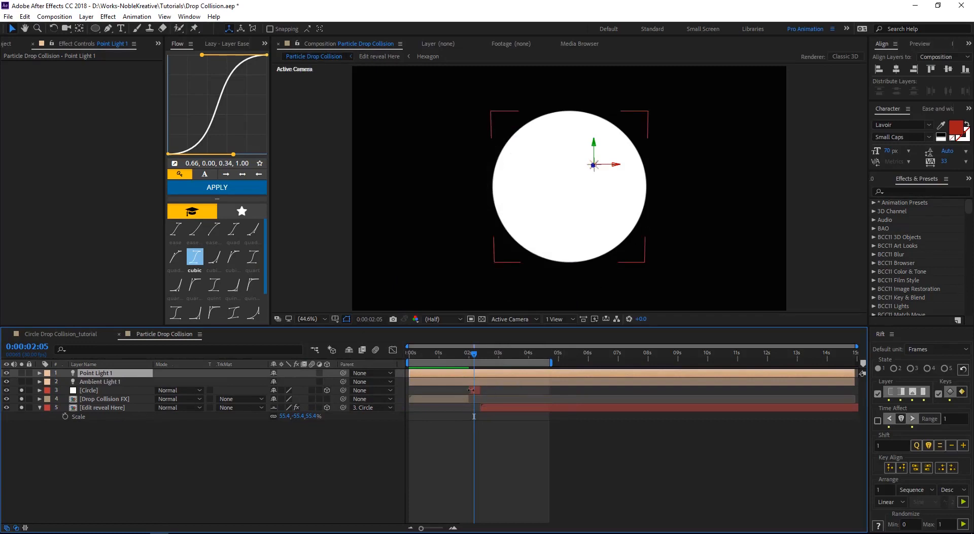
Lower the point light's Intensity in its Light Options and move the light up to the hexagon's top corner
{"action": "left_click_drag", "start_coordinate": [474, 355], "coordinate": [475, 357]}
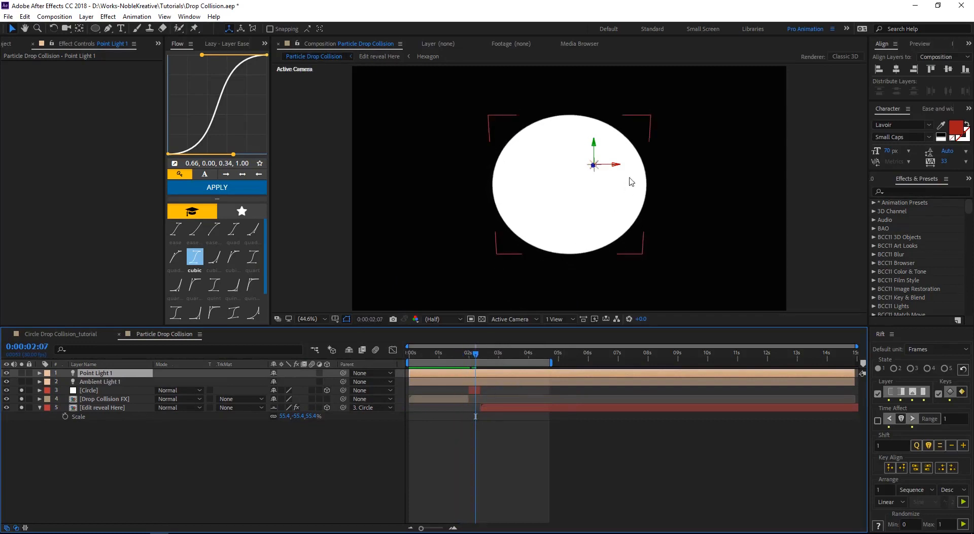
{"action": "left_click", "coordinate": [474, 390]}
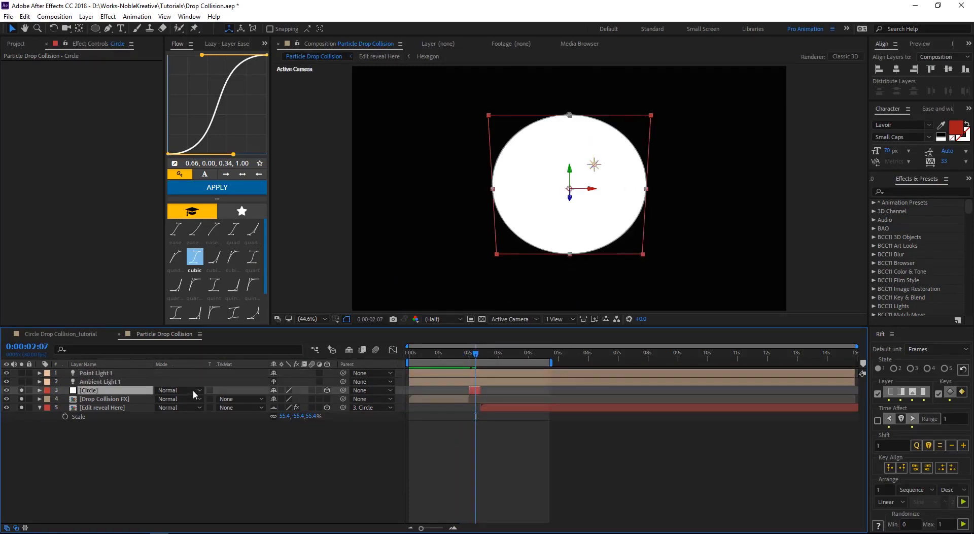
{"action": "left_click", "coordinate": [89, 374]}
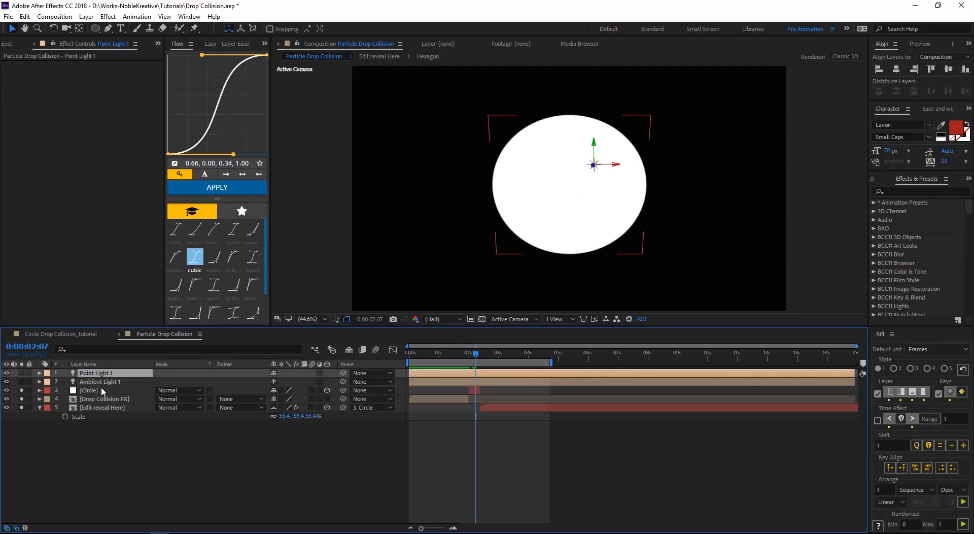
{"action": "left_click", "coordinate": [40, 373]}
{"action": "left_click", "coordinate": [493, 357]}
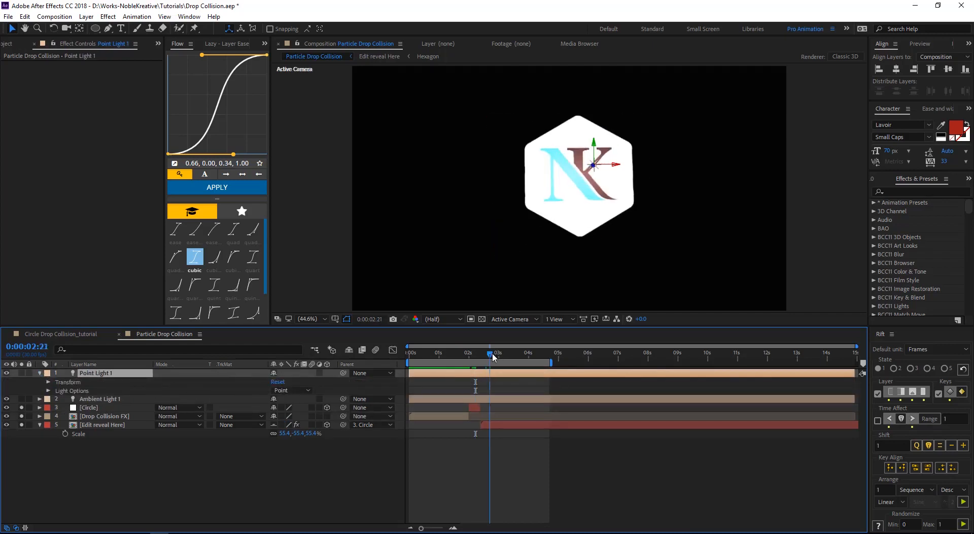
{"action": "left_click", "coordinate": [49, 391]}
{"action": "left_click_drag", "start_coordinate": [279, 399], "coordinate": [239, 393]}
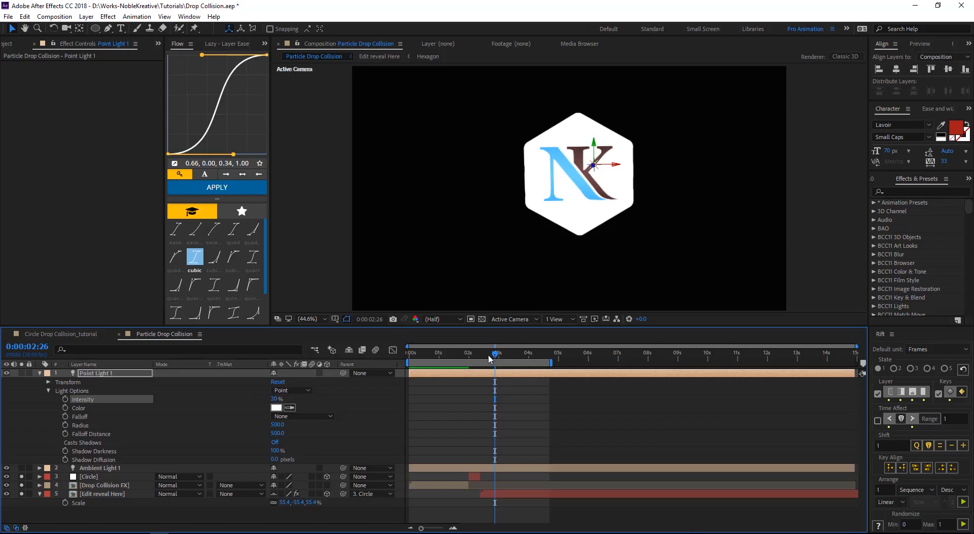
{"action": "left_click_drag", "start_coordinate": [596, 147], "coordinate": [594, 115]}
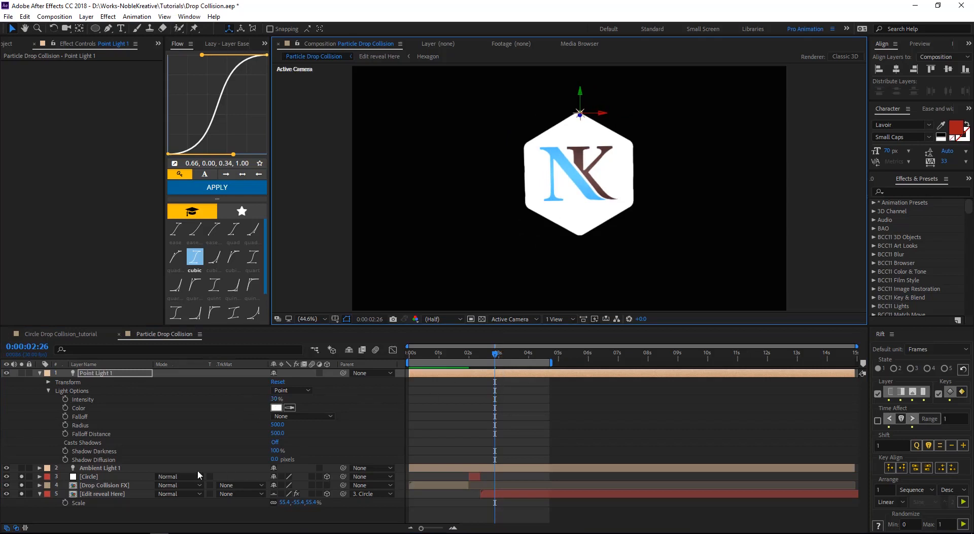
Set the Ambient Light's Intensity to 90% in its Light Options
{"action": "left_click", "coordinate": [84, 466]}
{"action": "left_click", "coordinate": [40, 468]}
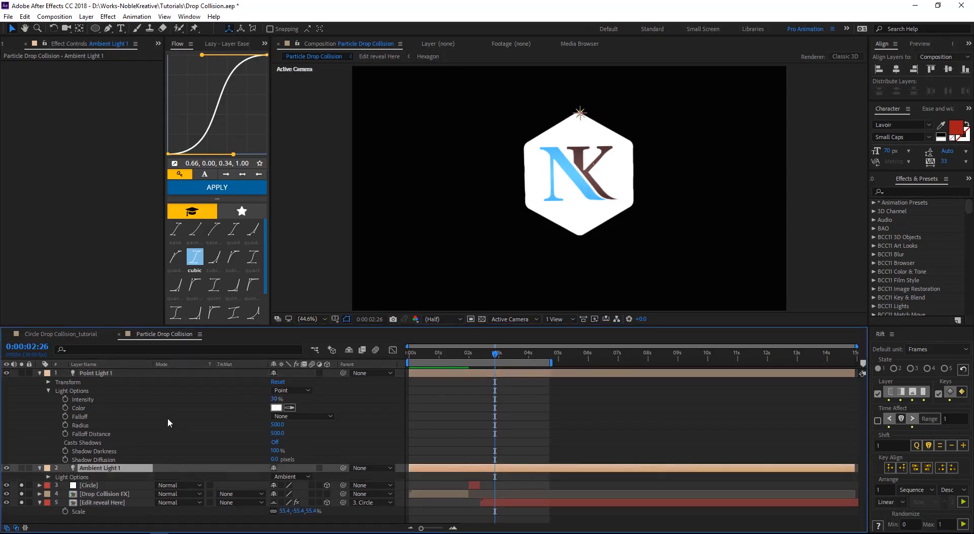
{"action": "left_click", "coordinate": [48, 477]}
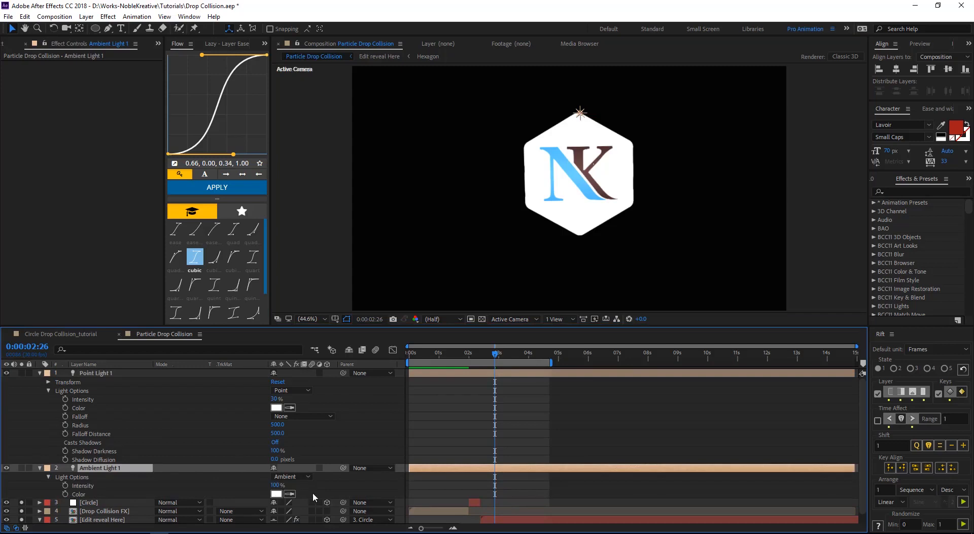
{"action": "left_click", "coordinate": [278, 485]}
{"action": "type", "text": "90"}
{"action": "key", "text": "Return"}
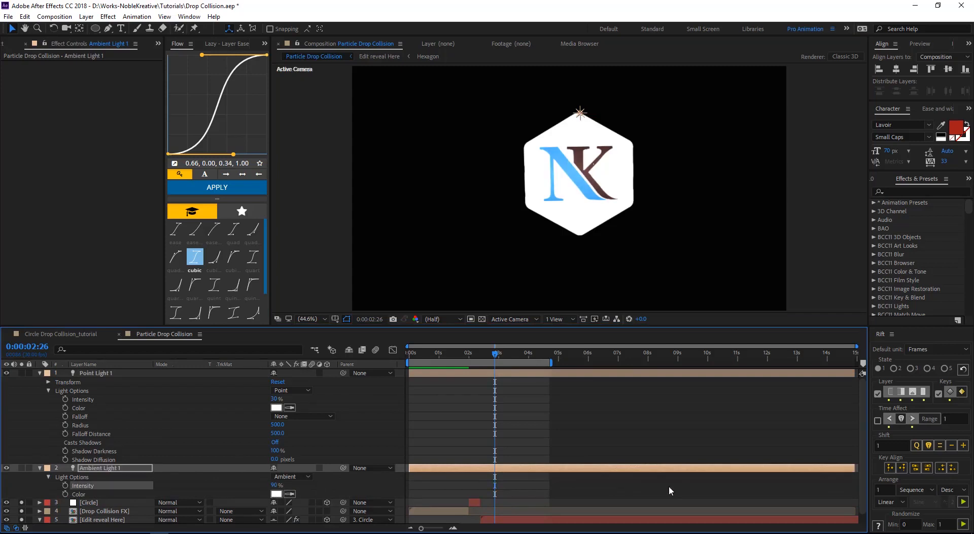
Preview the lit animation from the start and collapse the properties of both light layers
{"action": "left_click", "coordinate": [593, 421]}
{"action": "left_click_drag", "start_coordinate": [479, 358], "coordinate": [411, 356]}
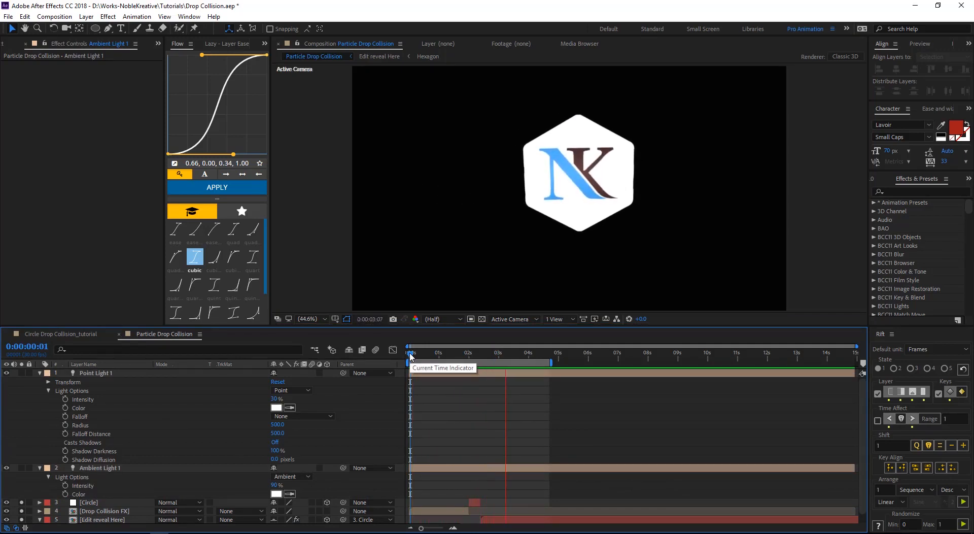
{"action": "key", "text": "space"}
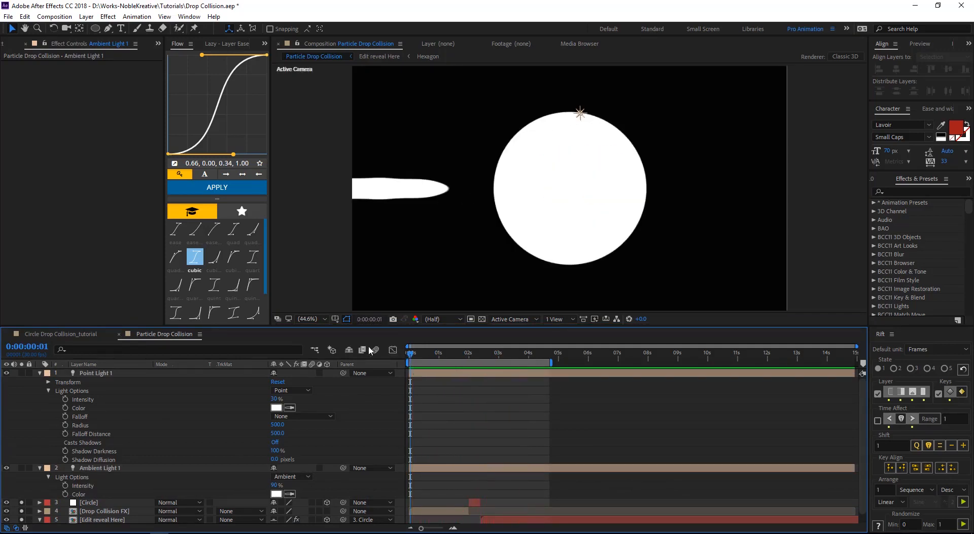
{"action": "left_click", "coordinate": [40, 373]}
{"action": "left_click", "coordinate": [40, 382]}
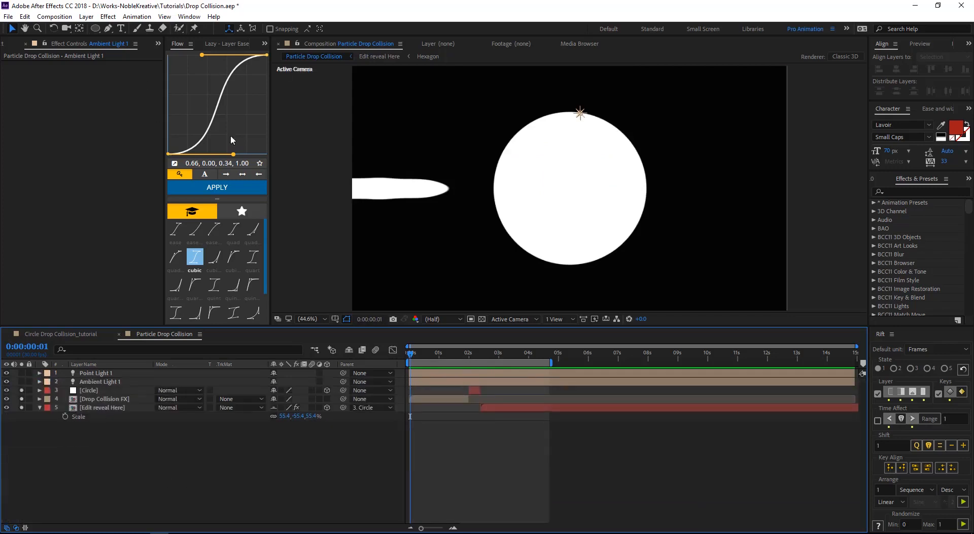
Add a text layer reading "Noble Kreative" on two lines over the white circle
{"action": "left_click", "coordinate": [121, 28]}
{"action": "left_click", "coordinate": [548, 172]}
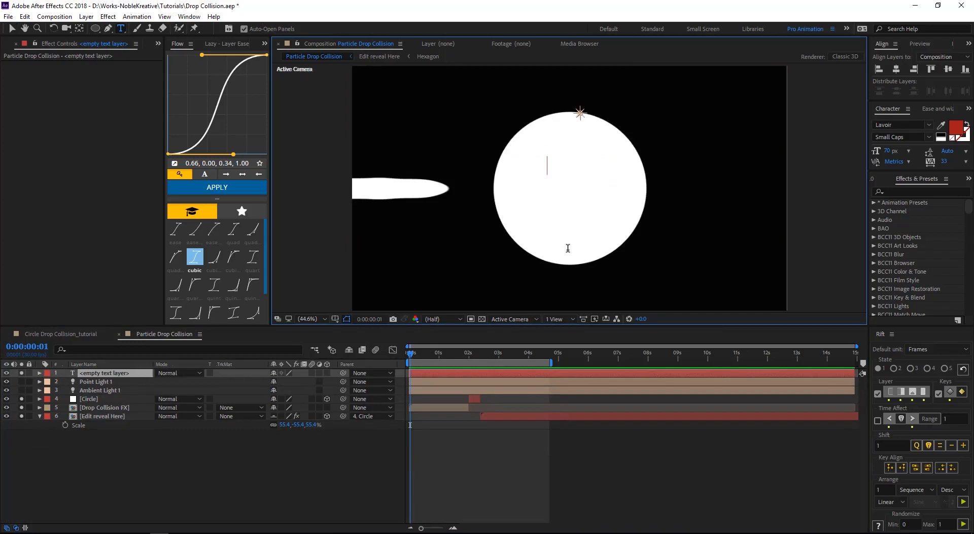
{"action": "type", "text": "WE"}
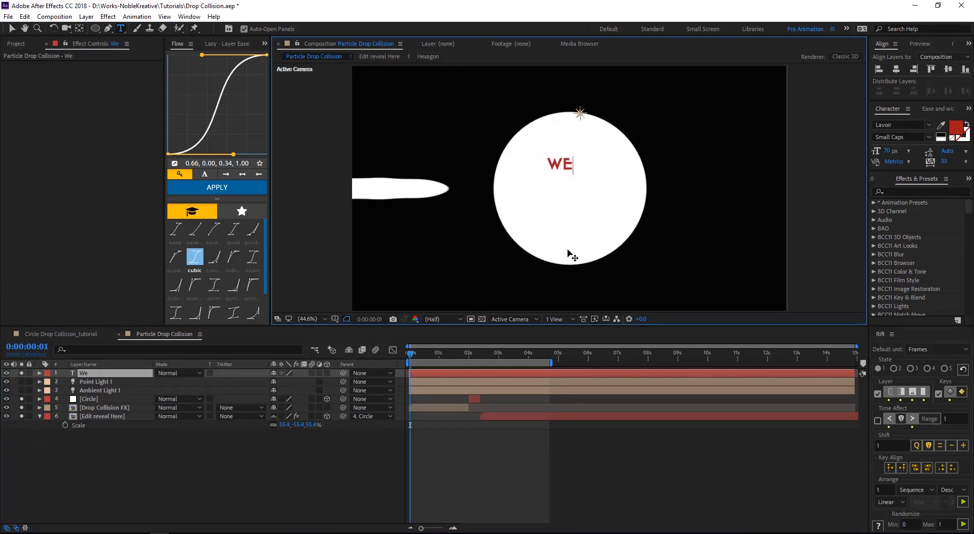
{"action": "key", "text": "BackSpace"}
{"action": "key", "text": "BackSpace"}
{"action": "type", "text": "B"}
{"action": "key", "text": "BackSpace"}
{"action": "type", "text": "Noble K"}
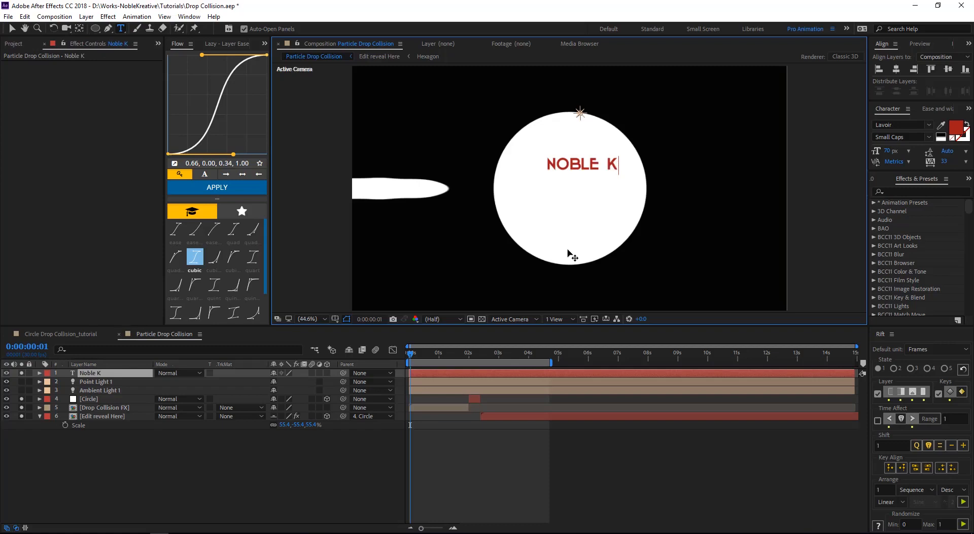
{"action": "key", "text": "BackSpace"}
{"action": "type", "text": "Kreative"}
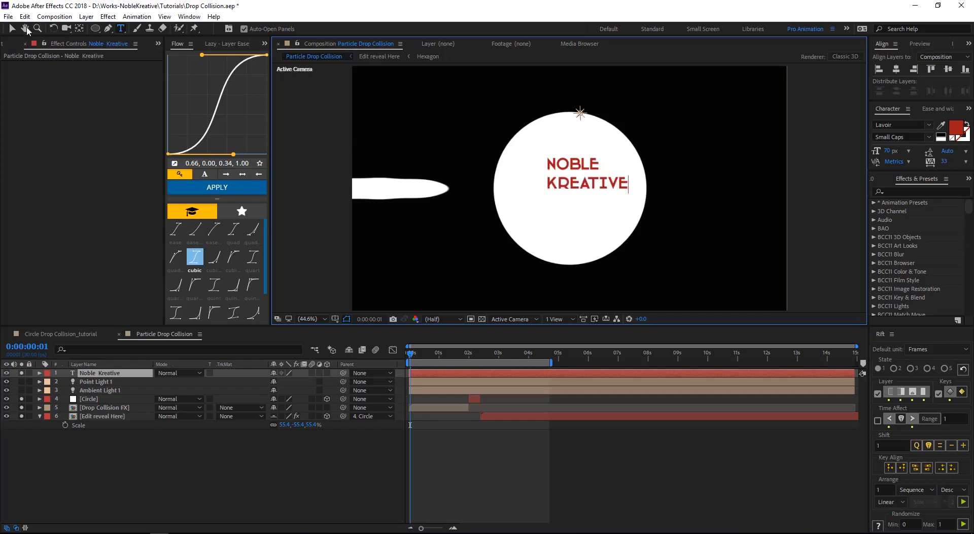
{"action": "left_click", "coordinate": [12, 28]}
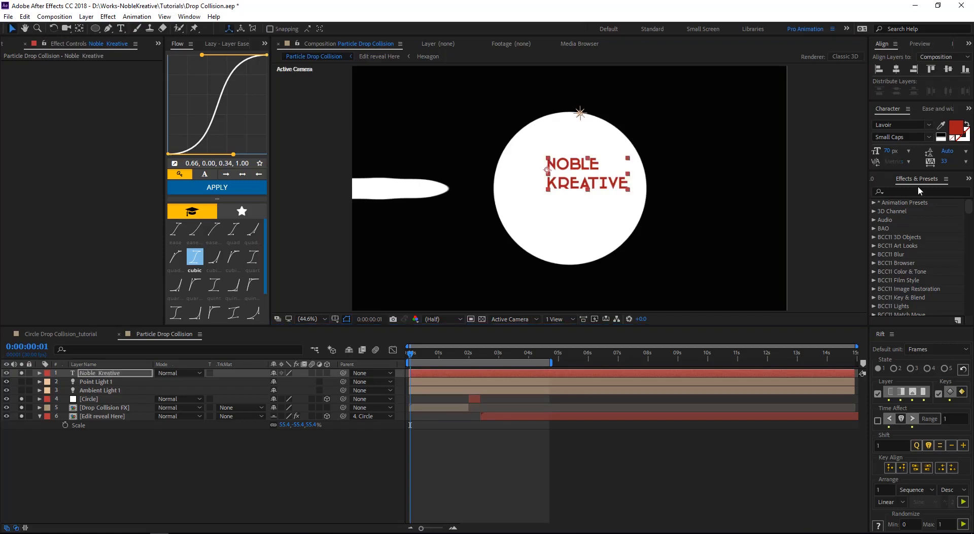
Center-align the paragraph of the Noble Kreative text
{"action": "left_click_drag", "start_coordinate": [898, 169], "coordinate": [900, 244]}
{"action": "left_click", "coordinate": [969, 109]}
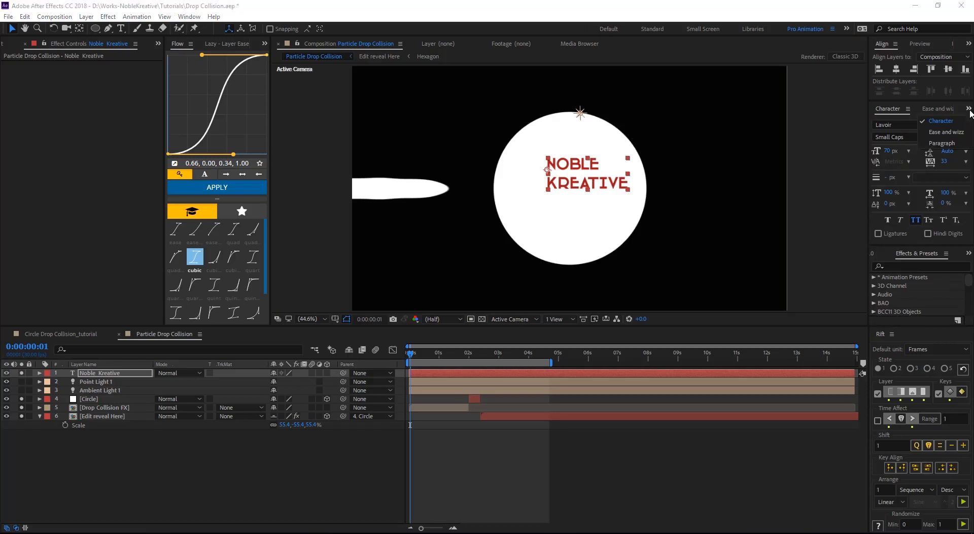
{"action": "left_click", "coordinate": [942, 144]}
{"action": "left_click", "coordinate": [891, 124]}
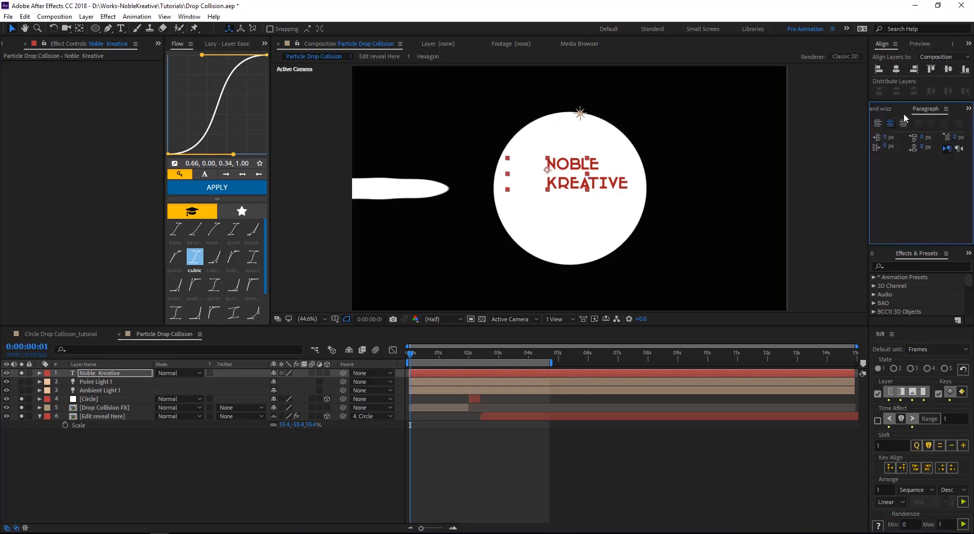
Change the text's fill color to black (000000)
{"action": "left_click", "coordinate": [968, 109]}
{"action": "double_click", "coordinate": [951, 126]}
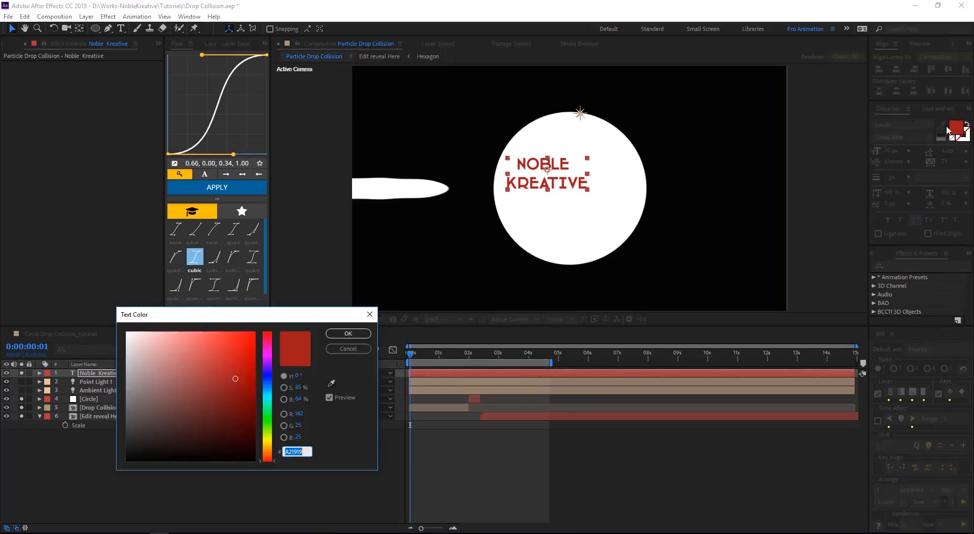
{"action": "left_click_drag", "start_coordinate": [206, 360], "coordinate": [111, 311]}
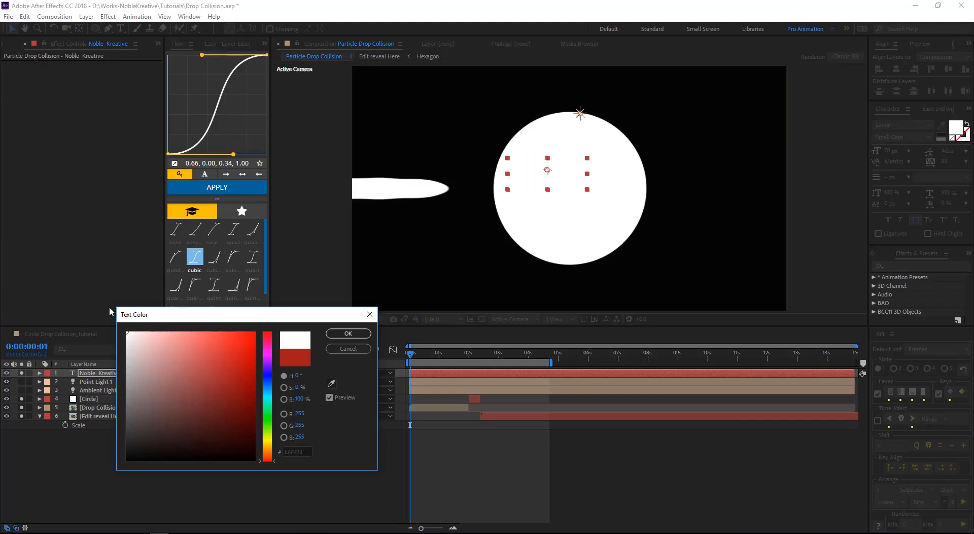
{"action": "left_click", "coordinate": [149, 460]}
{"action": "left_click", "coordinate": [357, 335]}
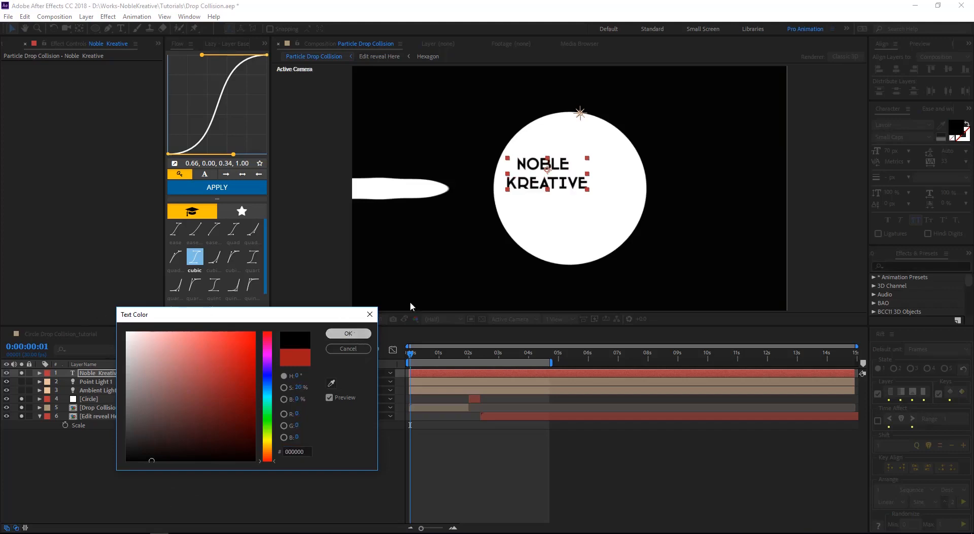
Center the text horizontally and vertically in the composition and place its layer directly below the Circle layer
{"action": "left_click", "coordinate": [896, 69]}
{"action": "left_click", "coordinate": [948, 73]}
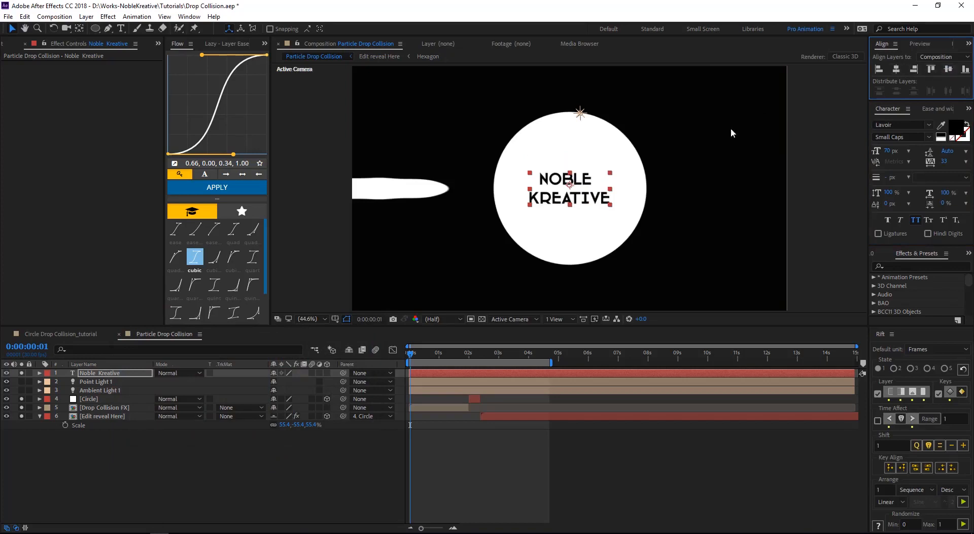
{"action": "left_click", "coordinate": [591, 458]}
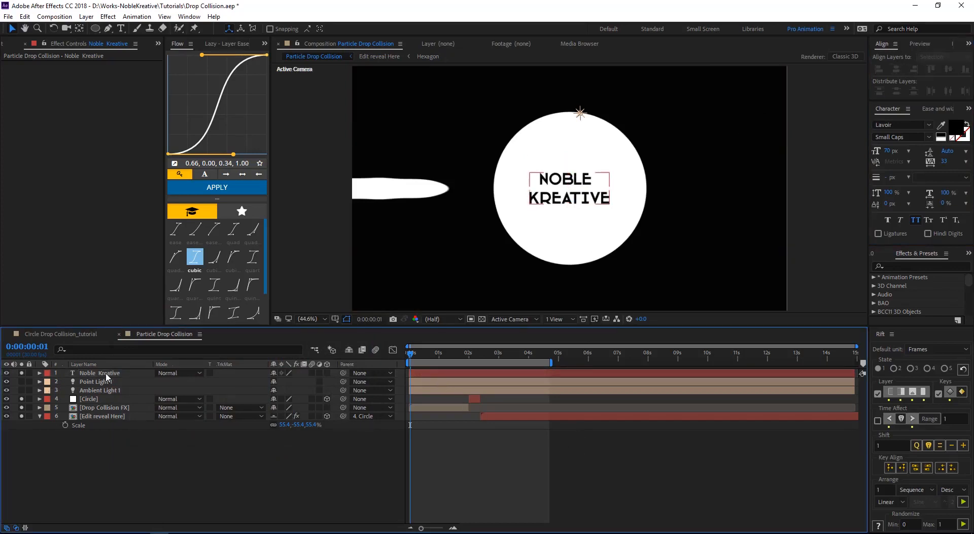
{"action": "left_click_drag", "start_coordinate": [99, 373], "coordinate": [108, 403]}
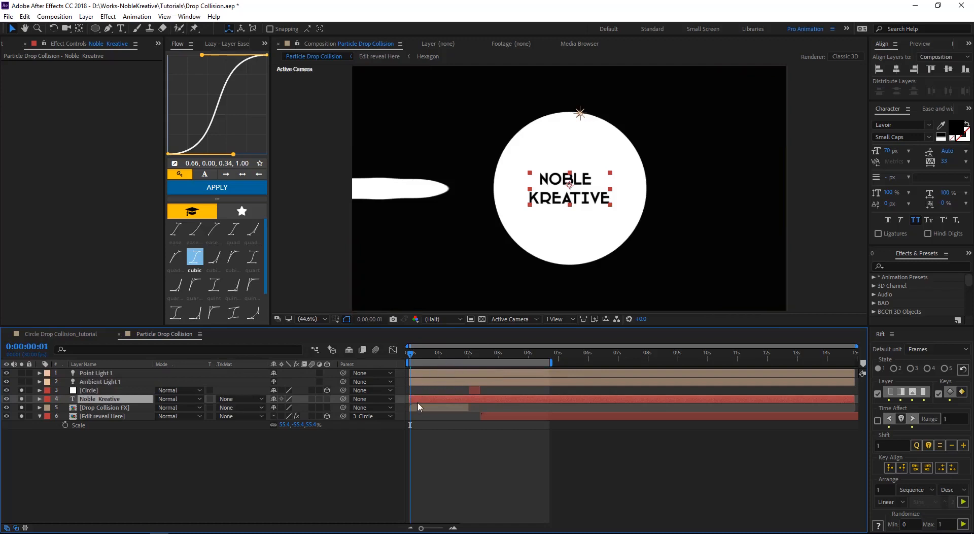
Start a Position keyframe for the text at 0:00:00:01 and shift the text to about 898.8, 507.7
{"action": "key", "text": "p"}
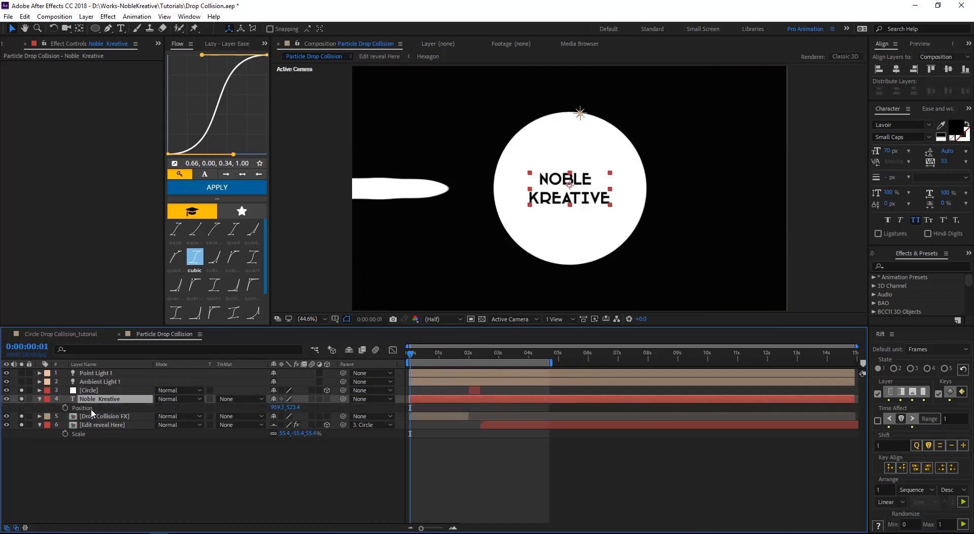
{"action": "left_click", "coordinate": [65, 407]}
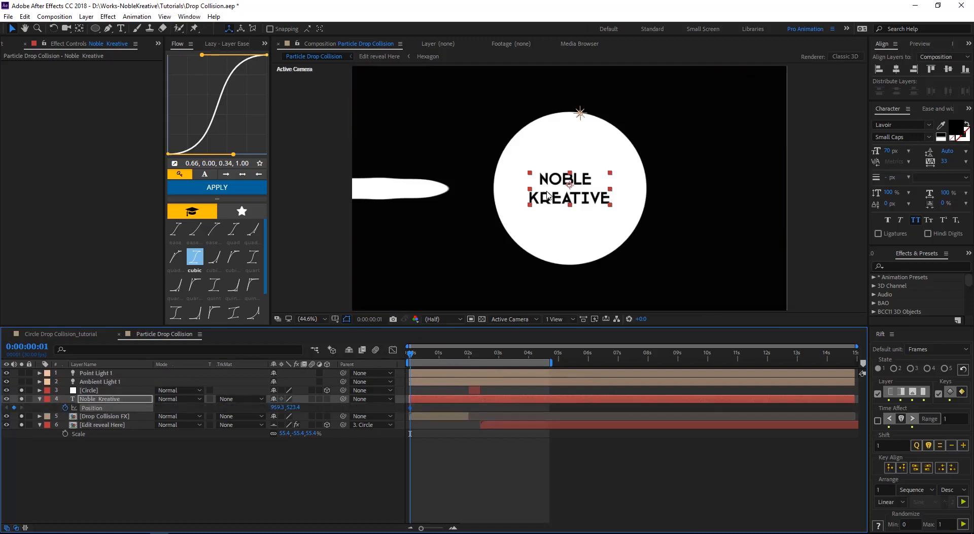
{"action": "left_click_drag", "start_coordinate": [563, 205], "coordinate": [551, 197]}
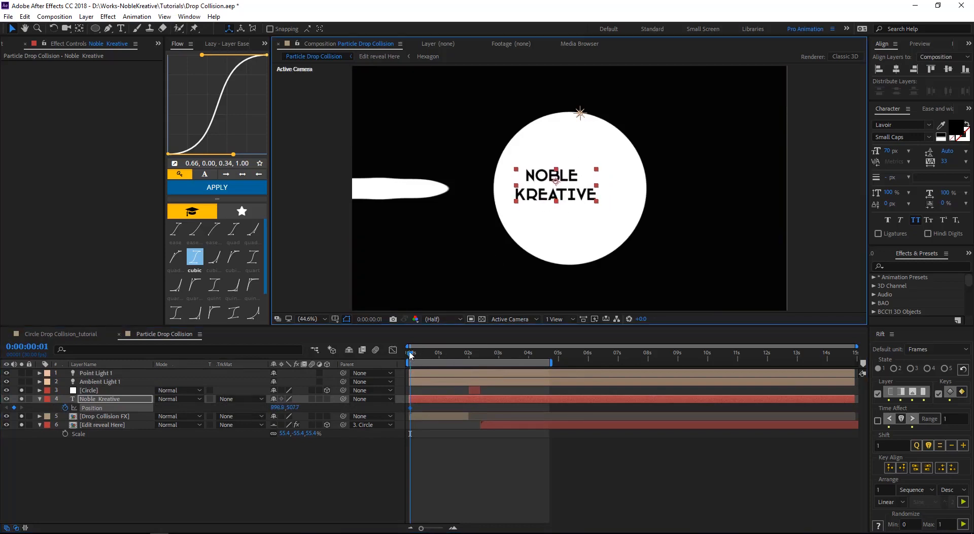
Turn the text into a 3D layer and show its Position property at 0:00:00:04
{"action": "left_click_drag", "start_coordinate": [411, 356], "coordinate": [414, 355]}
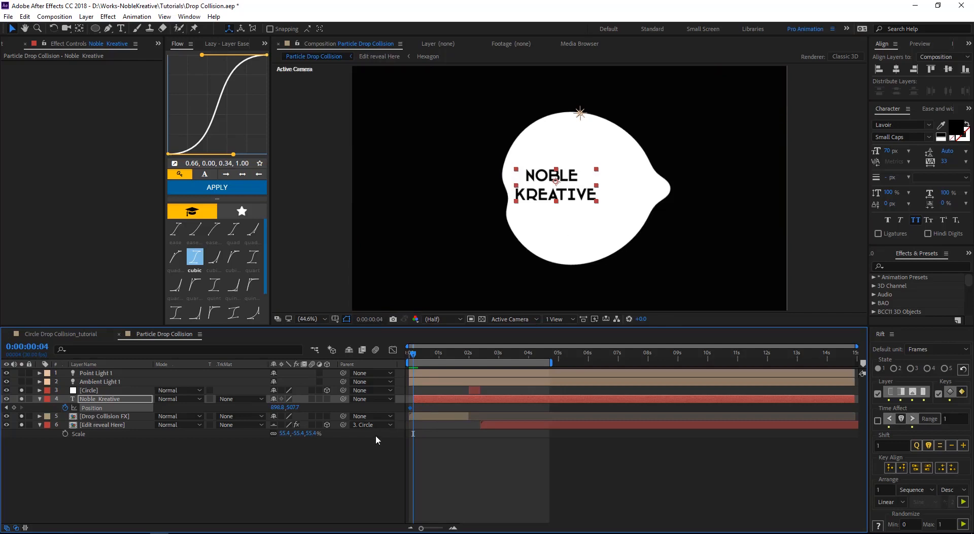
{"action": "left_click", "coordinate": [327, 398]}
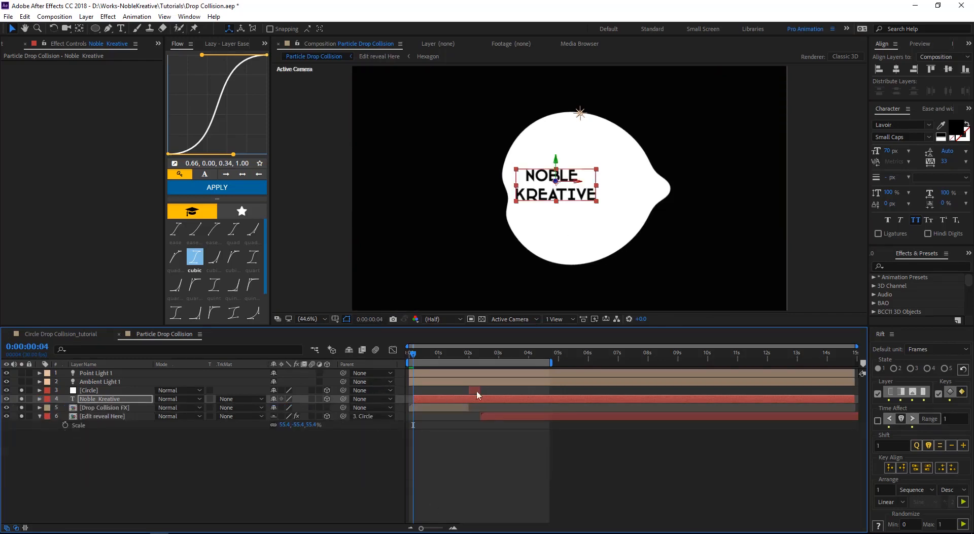
{"action": "key", "text": "shift+Page_Down"}
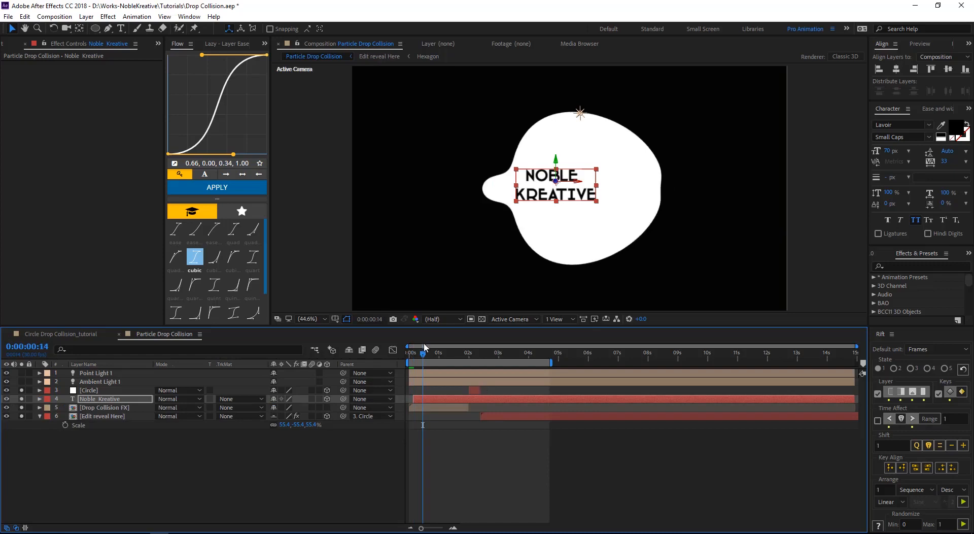
{"action": "key", "text": "shift+Page_Up"}
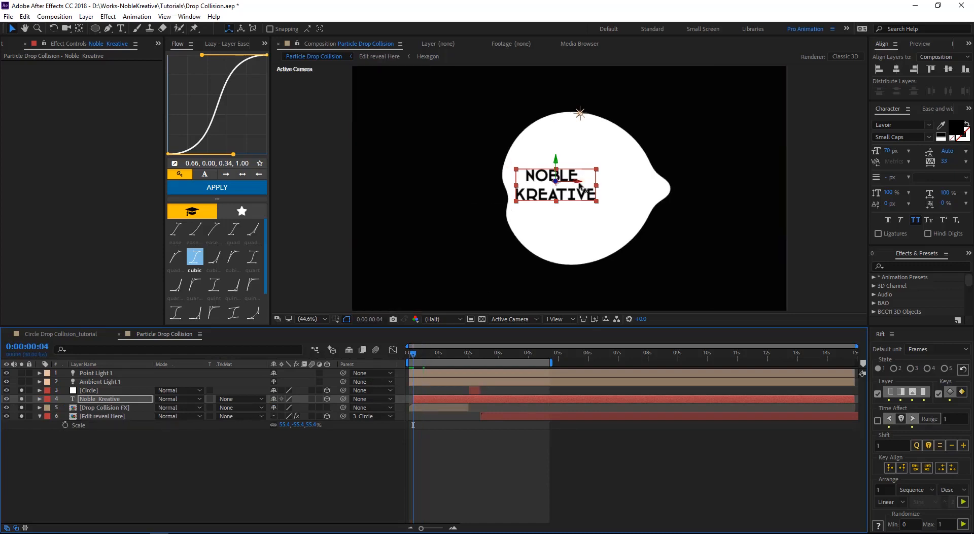
{"action": "key", "text": "p"}
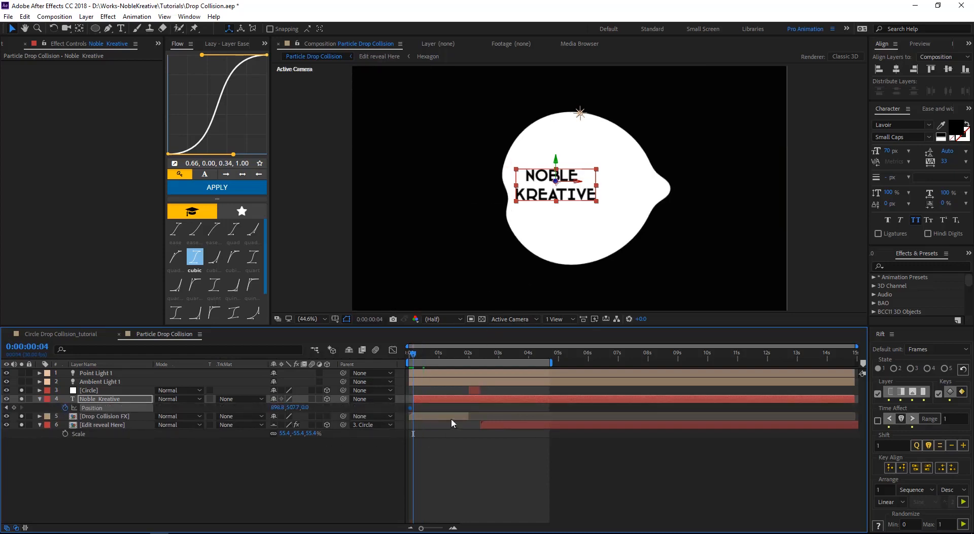
Keyframe the text's sideways Position to follow the circle's wobble, starting at 0:00:00:09, then every ten frames to 0:00:01:19, ending near X 932.4
{"action": "left_click_drag", "start_coordinate": [414, 356], "coordinate": [420, 356]}
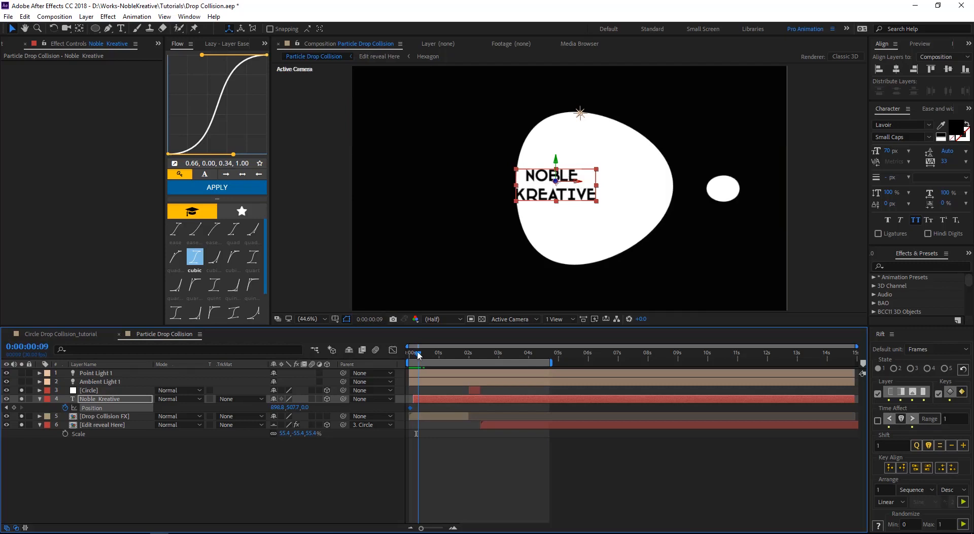
{"action": "left_click_drag", "start_coordinate": [577, 186], "coordinate": [638, 185]}
{"action": "key", "text": "space"}
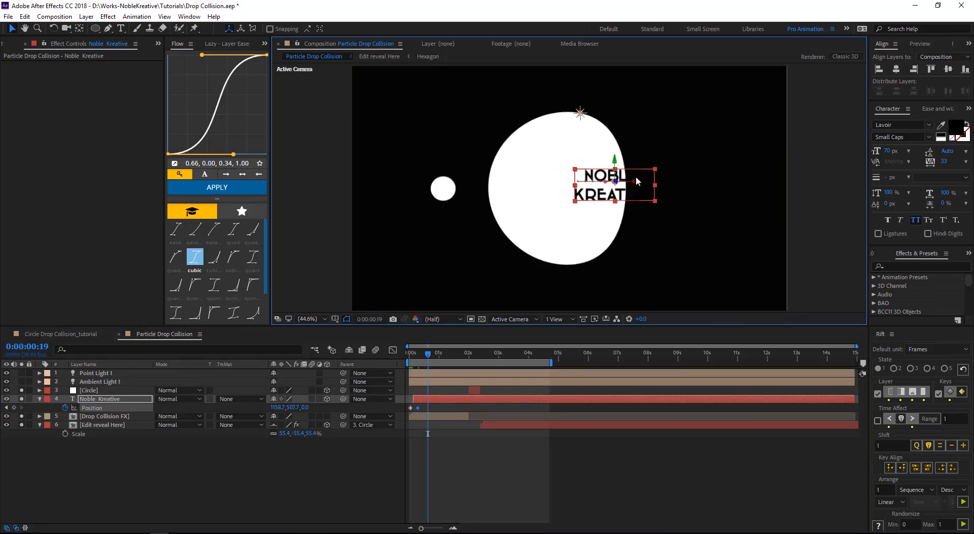
{"action": "left_click_drag", "start_coordinate": [641, 185], "coordinate": [581, 183]}
{"action": "key", "text": "shift+Page_Down"}
{"action": "key", "text": "shift+Page_Down"}
{"action": "key", "text": "shift+Page_Down"}
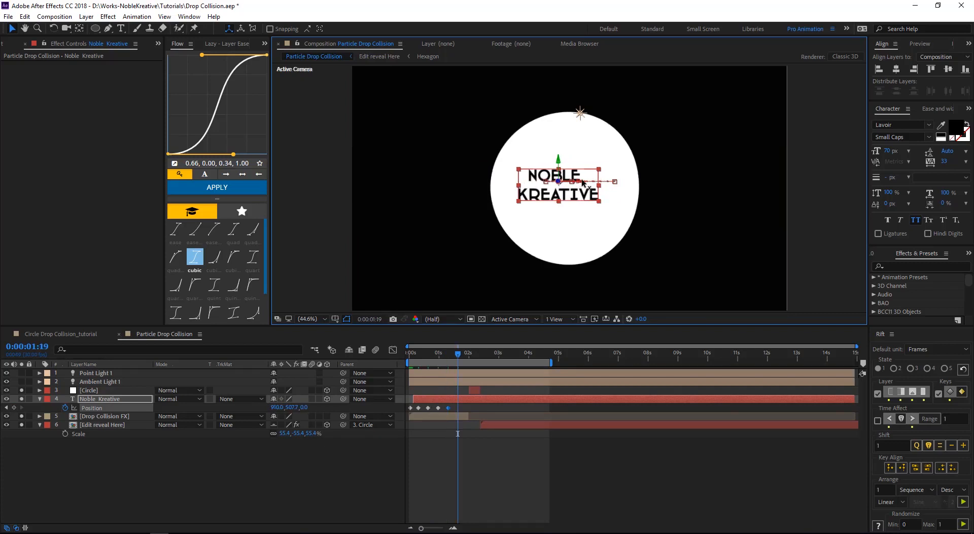
{"action": "left_click_drag", "start_coordinate": [583, 183], "coordinate": [588, 183]}
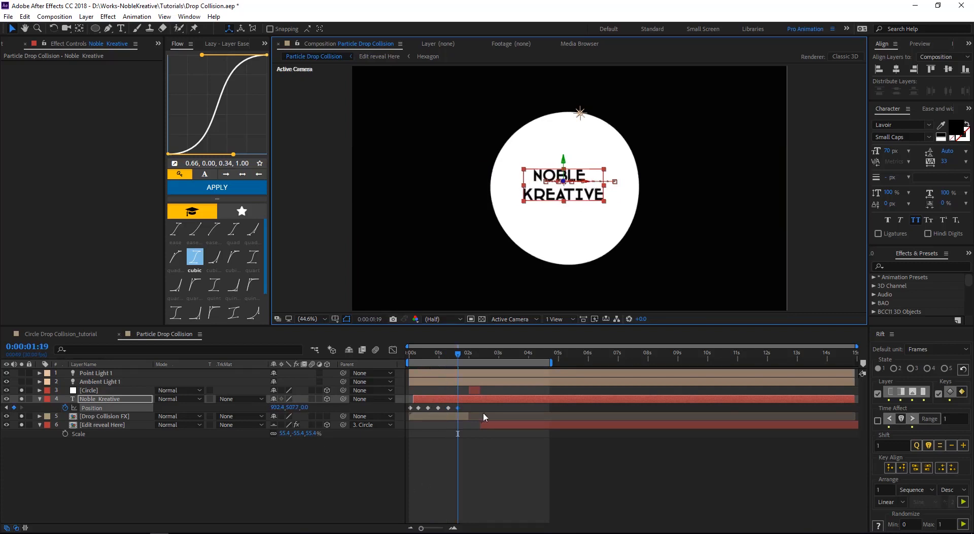
{"action": "right_click", "coordinate": [114, 409]}
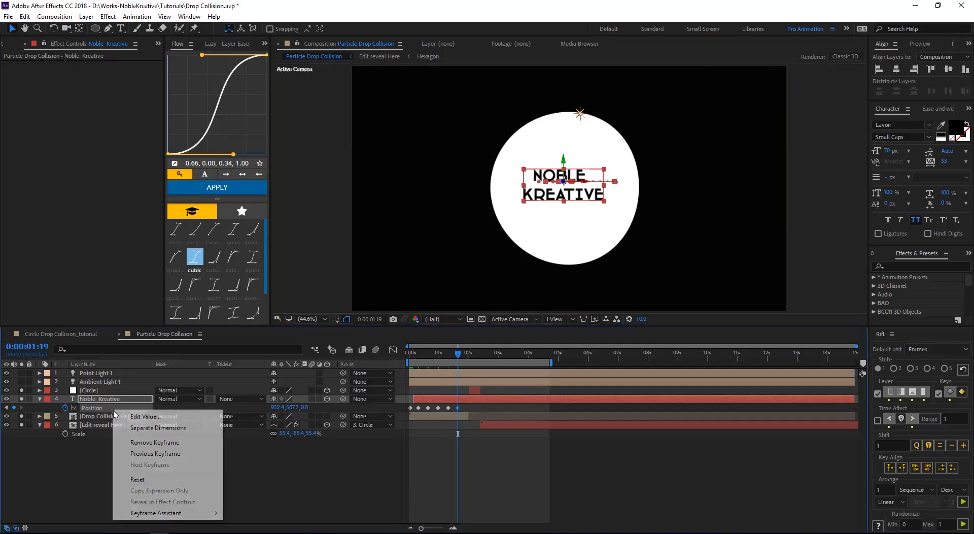
{"action": "left_click", "coordinate": [145, 479]}
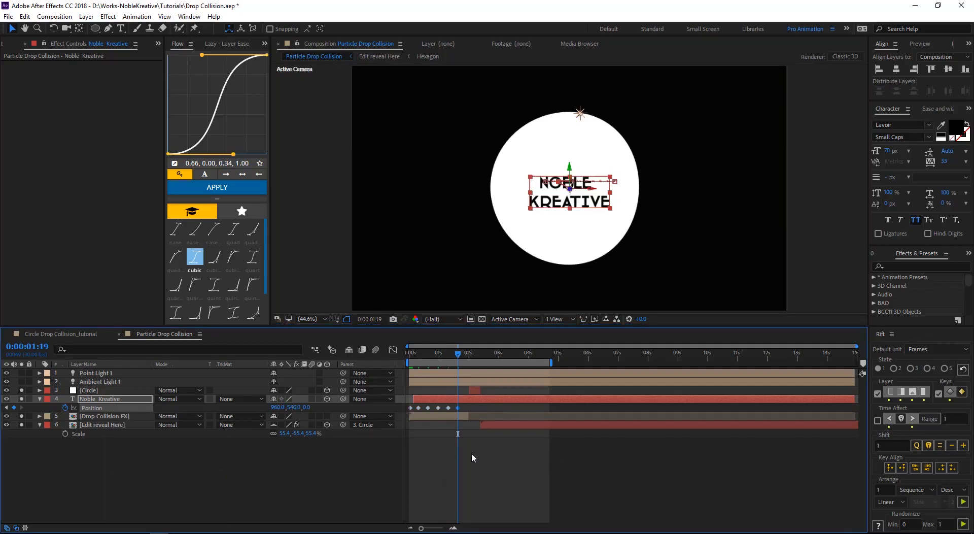
{"action": "key", "text": "ctrl+z"}
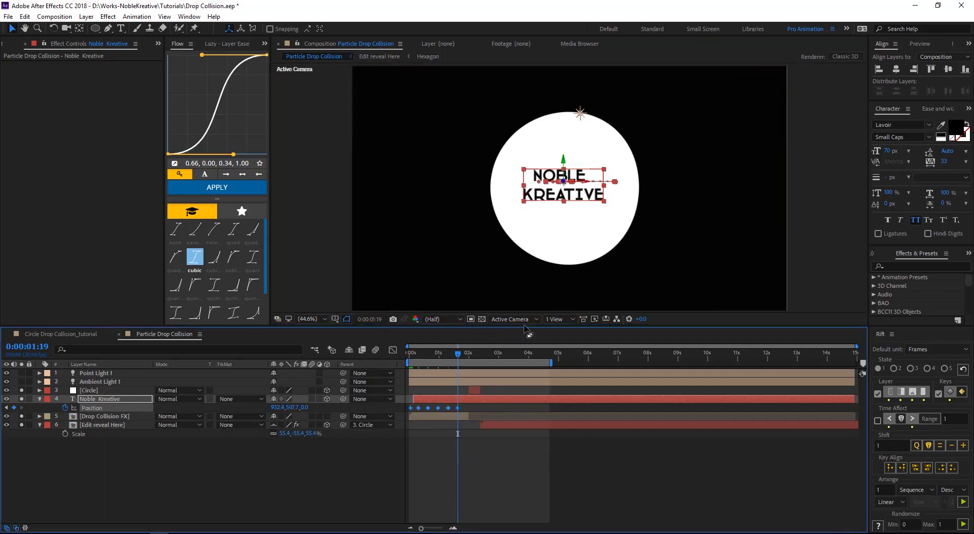
Shift the selected Position keyframes so the text ends near X 959.3, and move the current time to 0:00:01:29
{"action": "left_click_drag", "start_coordinate": [586, 183], "coordinate": [592, 182]}
{"action": "left_click_drag", "start_coordinate": [457, 355], "coordinate": [462, 354]}
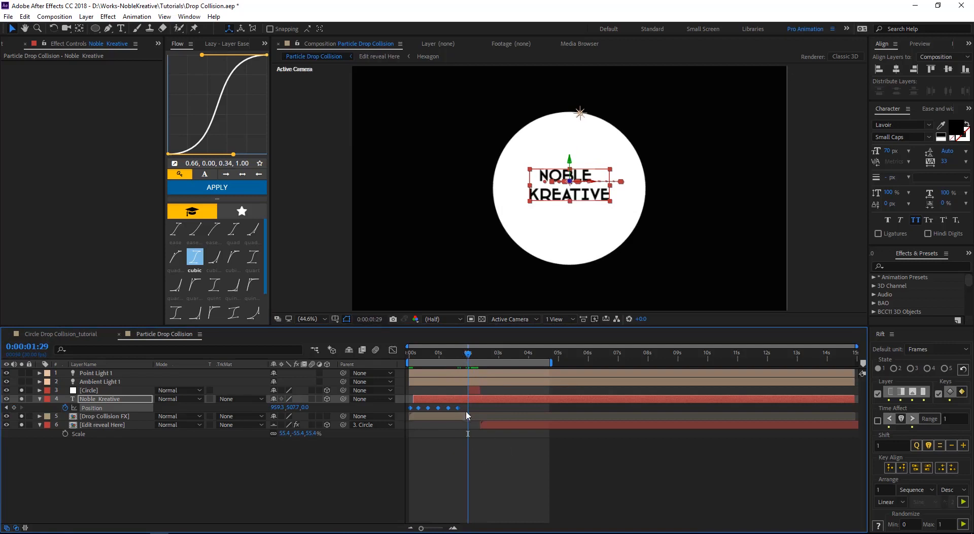
Parent the Noble Kreative text layer to the Circle null and place it directly above that layer in the stack
{"action": "left_click_drag", "start_coordinate": [343, 399], "coordinate": [101, 390]}
{"action": "left_click_drag", "start_coordinate": [471, 355], "coordinate": [464, 355]}
{"action": "left_click_drag", "start_coordinate": [133, 401], "coordinate": [122, 386]}
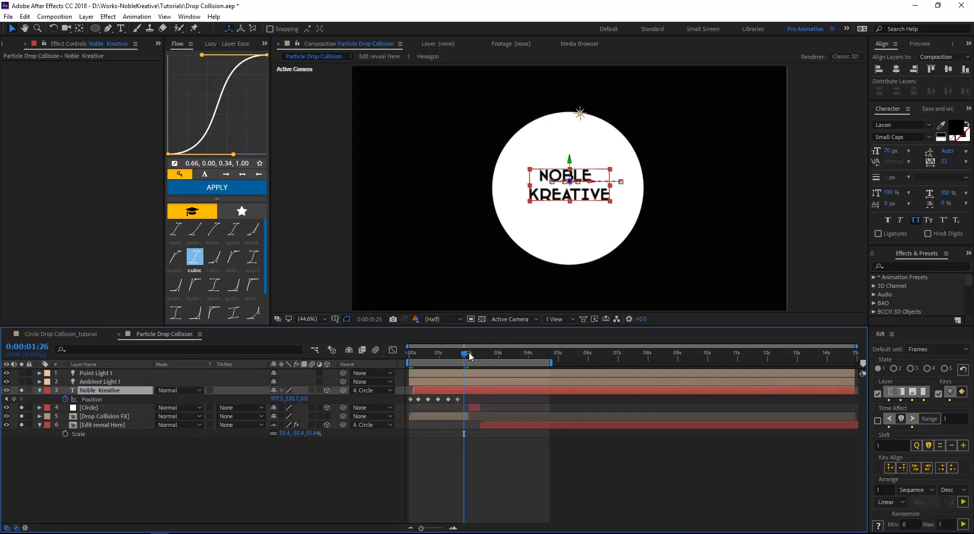
Trim the Noble Kreative text layer's end to 0:00:02:12, where the Edit reveal Here layer starts
{"action": "left_click_drag", "start_coordinate": [470, 355], "coordinate": [485, 355]}
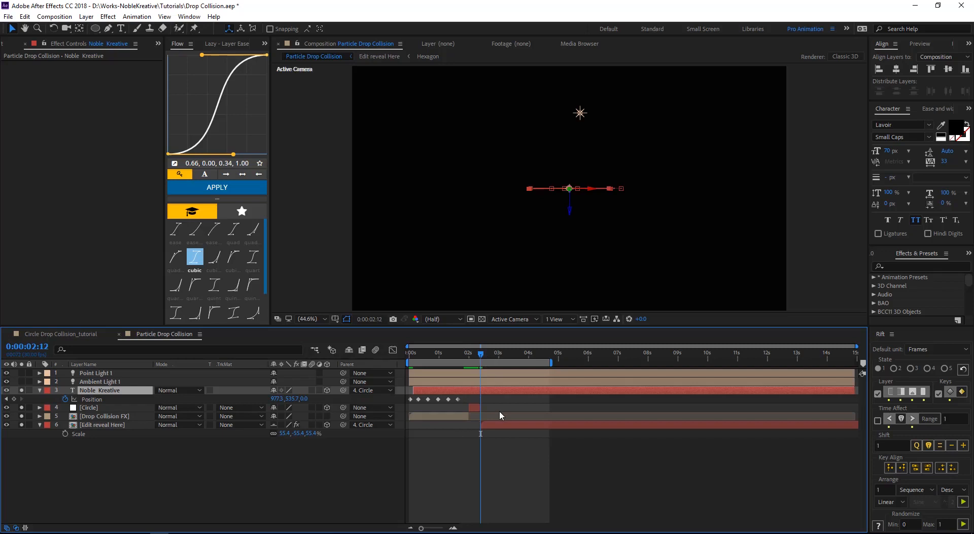
{"action": "key", "text": "alt+bracketright"}
{"action": "left_click", "coordinate": [539, 475]}
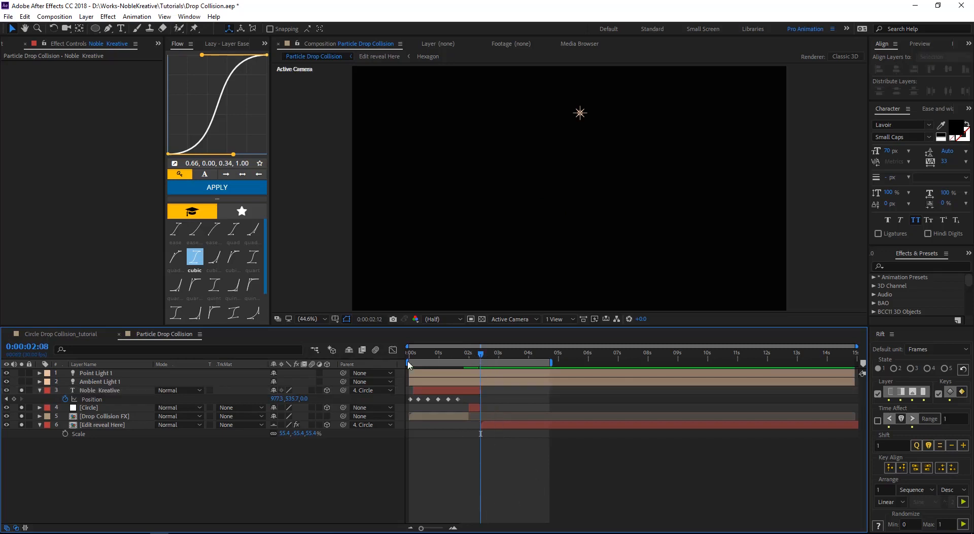
Apply Easy Ease to all of the text layer's Position keyframes
{"action": "left_click_drag", "start_coordinate": [411, 356], "coordinate": [440, 356]}
{"action": "left_click_drag", "start_coordinate": [465, 395], "coordinate": [403, 403]}
{"action": "key", "text": "F9"}
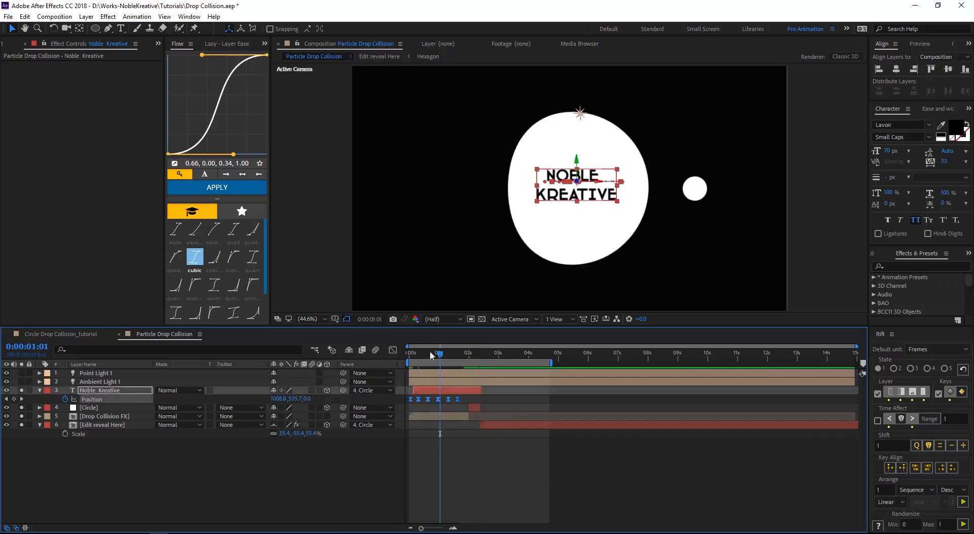
Lengthen the incoming influence of all the text's Position keyframes in the speed graph and preview the animation
{"action": "left_click", "coordinate": [393, 350]}
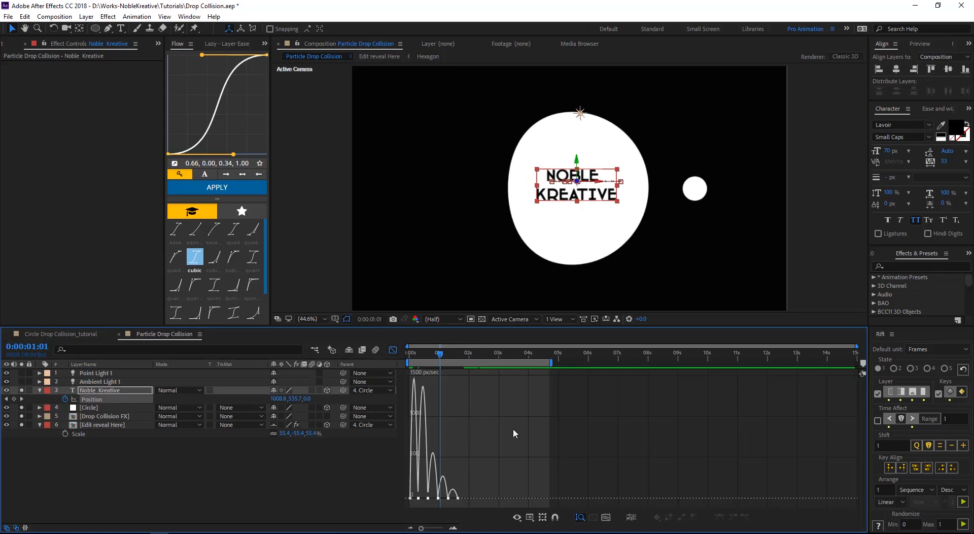
{"action": "left_click", "coordinate": [452, 528]}
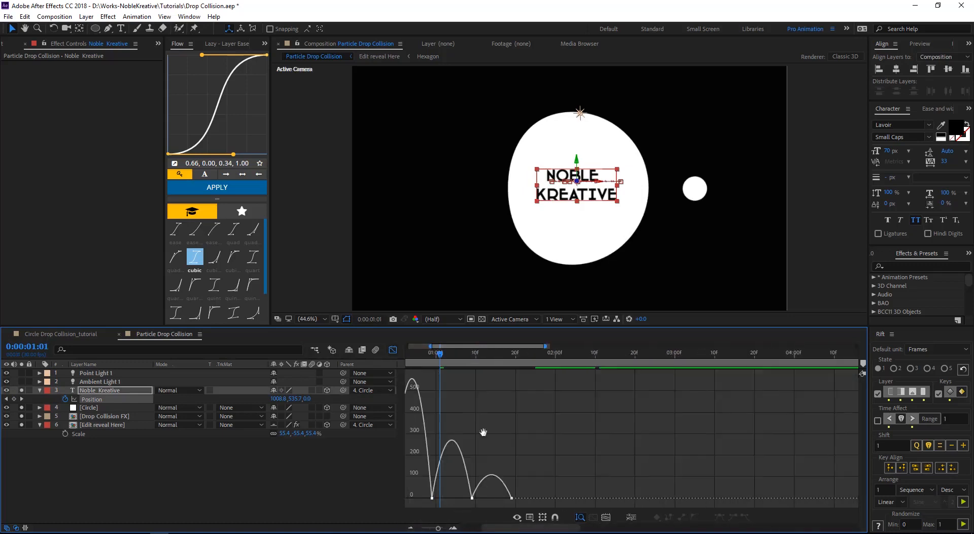
{"action": "left_click_drag", "start_coordinate": [432, 511], "coordinate": [404, 498]}
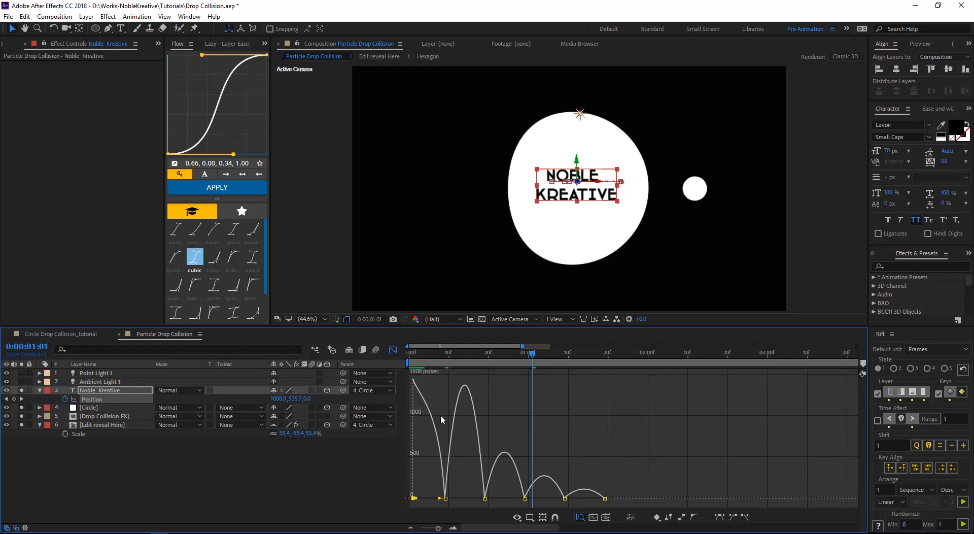
{"action": "left_click_drag", "start_coordinate": [657, 487], "coordinate": [351, 504]}
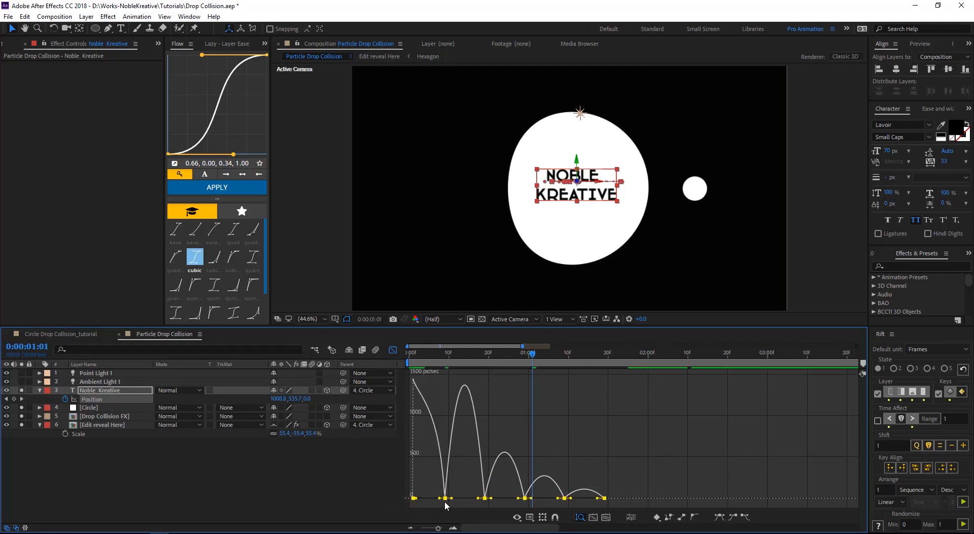
{"action": "left_click_drag", "start_coordinate": [440, 498], "coordinate": [427, 499]}
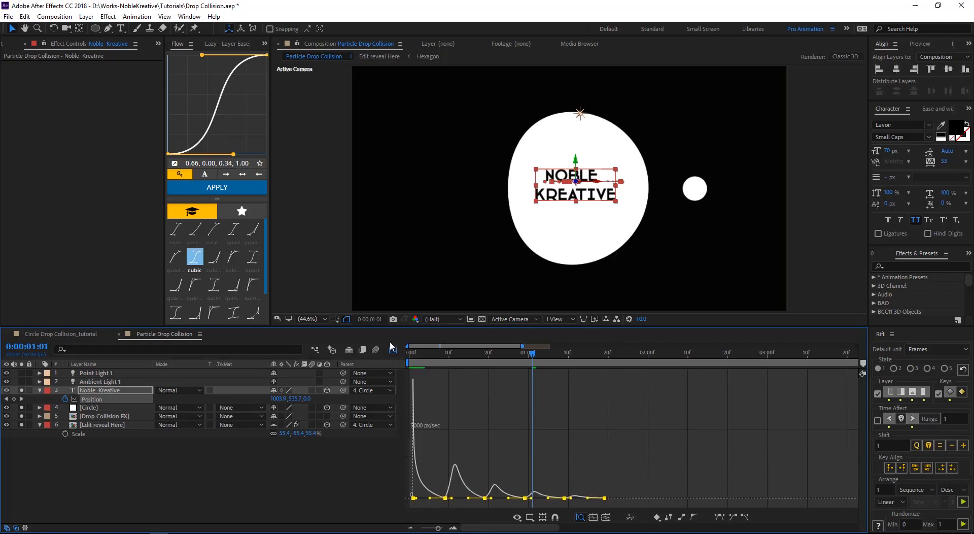
{"action": "left_click", "coordinate": [392, 350]}
{"action": "key", "text": "space"}
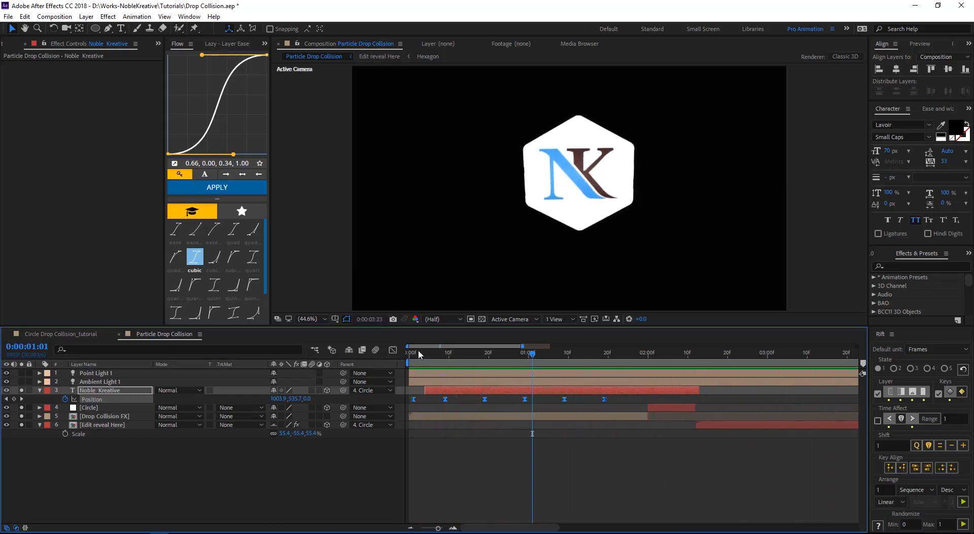
Adjust the text's sideways Position at 0:00:00:09 and 0:00:00:19 to keep it closer to the circle's centre
{"action": "left_click_drag", "start_coordinate": [420, 354], "coordinate": [445, 351]}
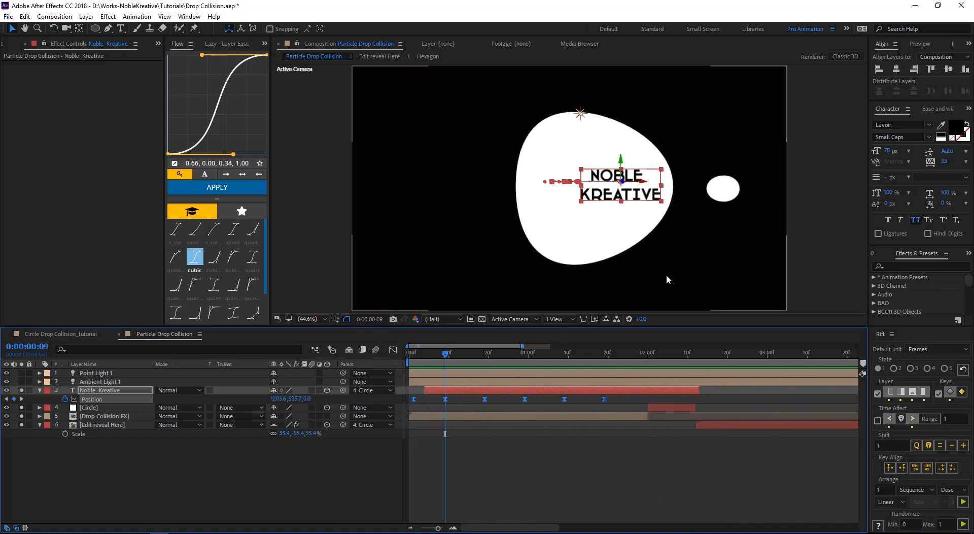
{"action": "left_click_drag", "start_coordinate": [644, 184], "coordinate": [622, 185]}
{"action": "key", "text": "ctrl+z"}
{"action": "left_click", "coordinate": [461, 437]}
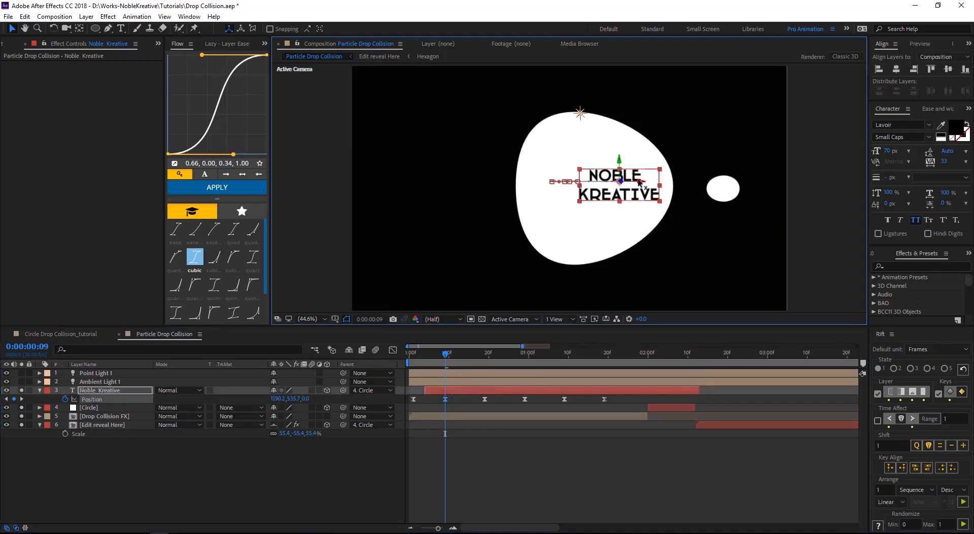
{"action": "left_click_drag", "start_coordinate": [444, 353], "coordinate": [485, 353]}
{"action": "left_click_drag", "start_coordinate": [551, 185], "coordinate": [563, 185]}
Retime the text's third, fourth and fifth Position keyframes to about 0:00:00:22, 0:00:01:02 and 0:00:01:13
{"action": "mouse_move", "coordinate": [484, 353]}
{"action": "left_mouse_down"}
{"action": "mouse_move", "coordinate": [517, 356]}
{"action": "mouse_move", "coordinate": [501, 357]}
{"action": "left_mouse_up"}
{"action": "left_click_drag", "start_coordinate": [524, 399], "coordinate": [544, 400]}
{"action": "left_click_drag", "start_coordinate": [564, 399], "coordinate": [580, 399]}
{"action": "left_click_drag", "start_coordinate": [484, 399], "coordinate": [497, 401]}
{"action": "left_click_drag", "start_coordinate": [501, 357], "coordinate": [556, 362]}
{"action": "left_click_drag", "start_coordinate": [544, 400], "coordinate": [537, 400]}
{"action": "left_click_drag", "start_coordinate": [556, 358], "coordinate": [448, 365]}
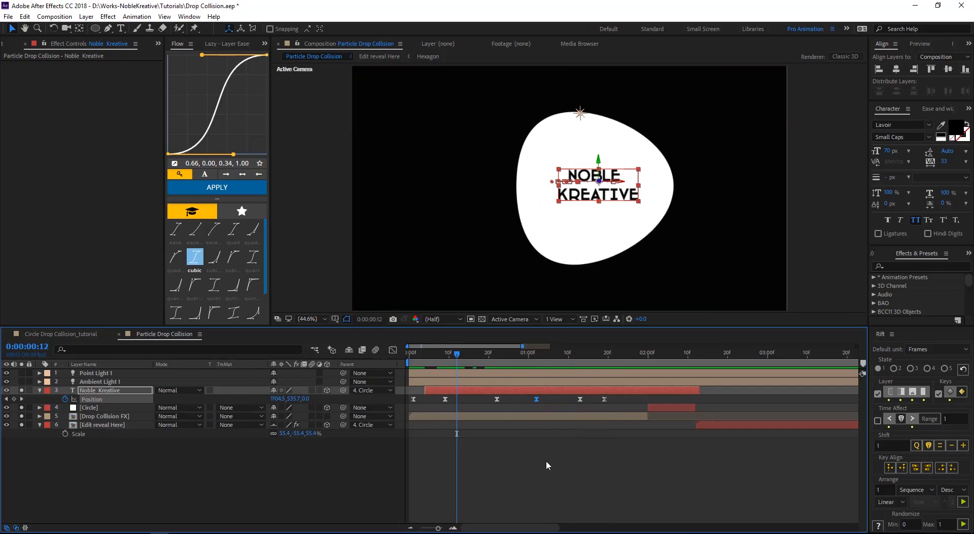
Examine the Circle layer's keyframe timing in the nested Drop Collision composition and preview the Particle Drop Collision animation
{"action": "double_click", "coordinate": [129, 415]}
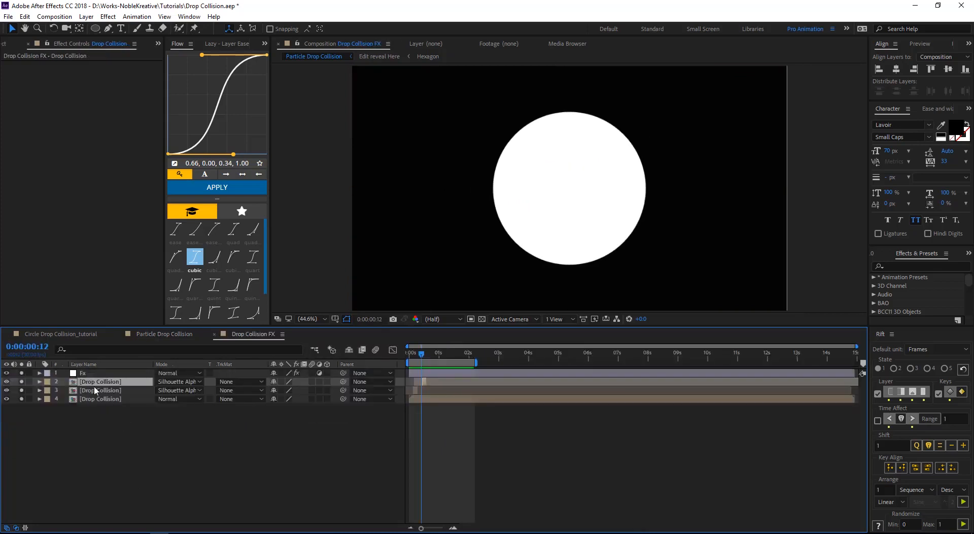
{"action": "double_click", "coordinate": [97, 399]}
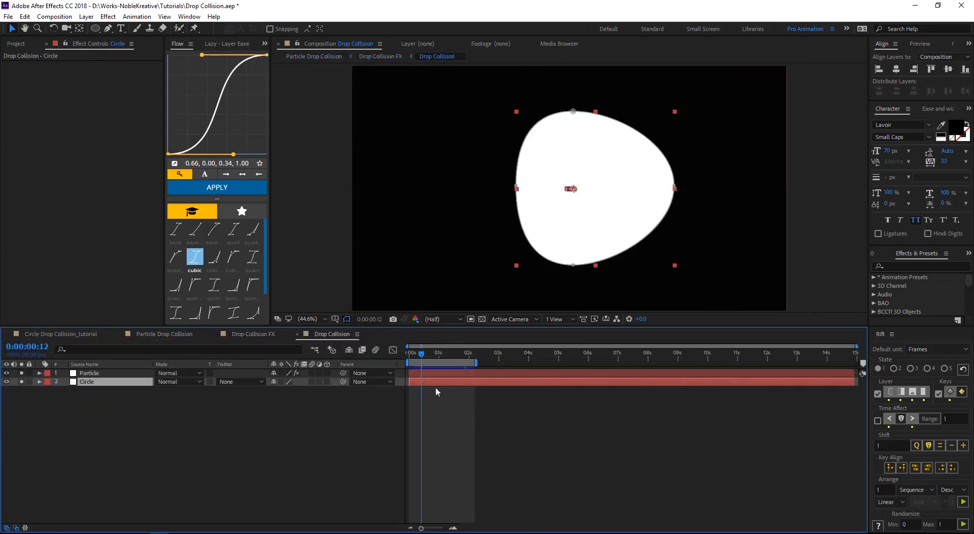
{"action": "key", "text": "u"}
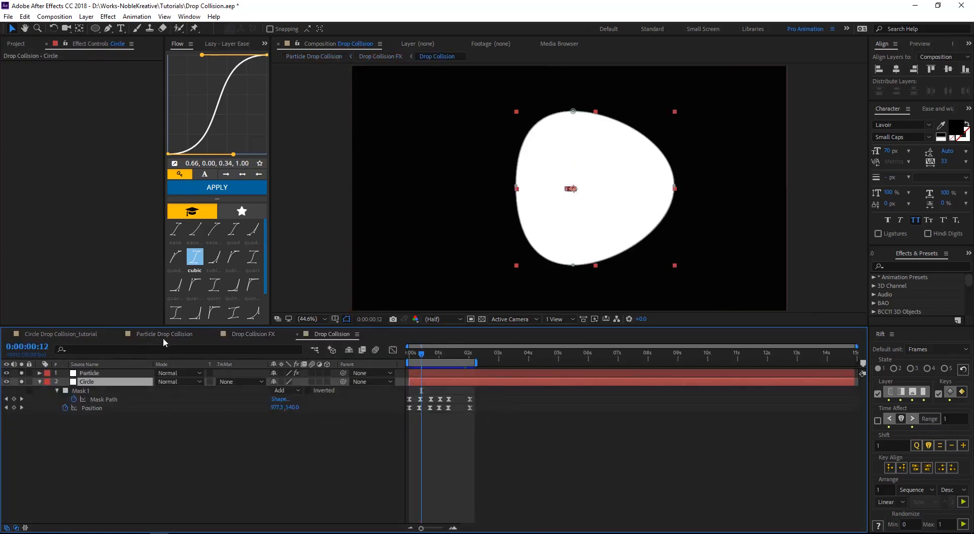
{"action": "left_click", "coordinate": [105, 337]}
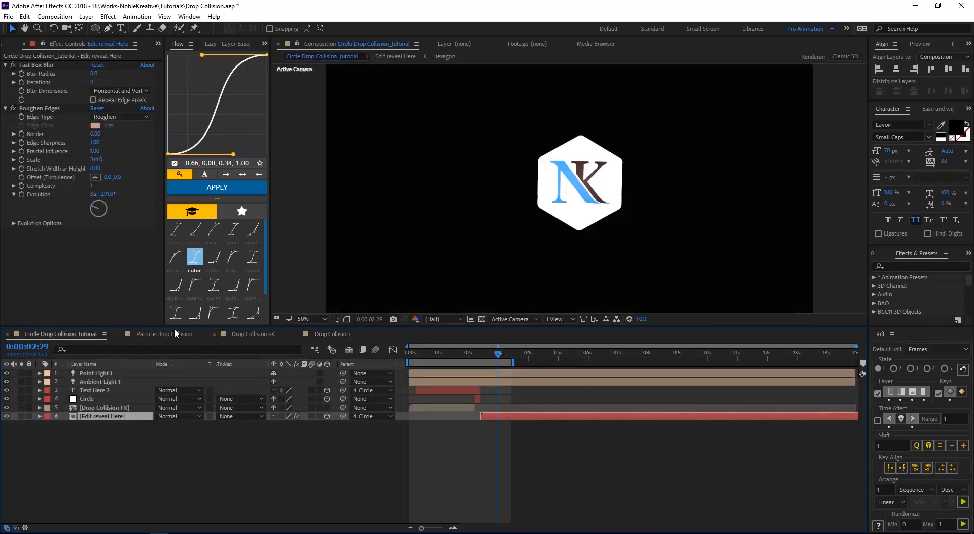
{"action": "left_click", "coordinate": [178, 334]}
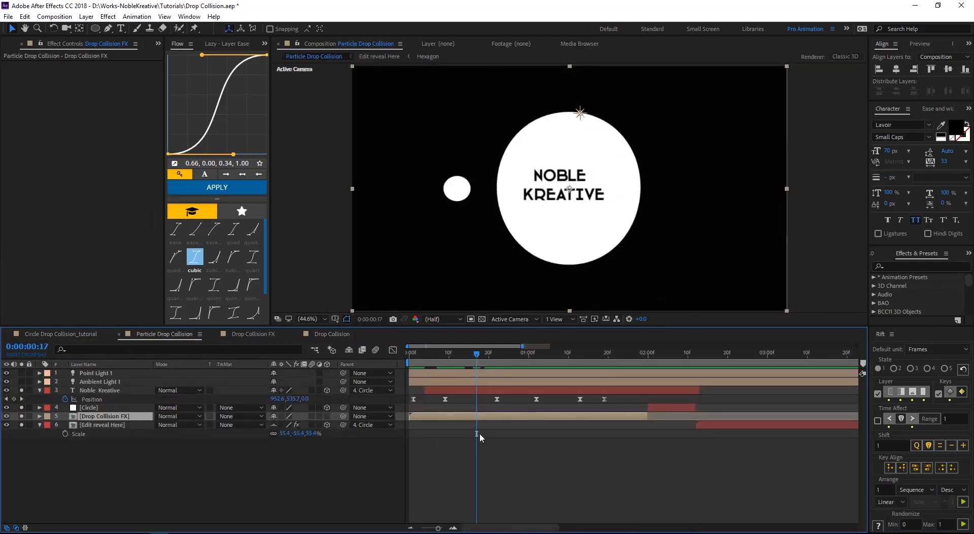
{"action": "key", "text": "space"}
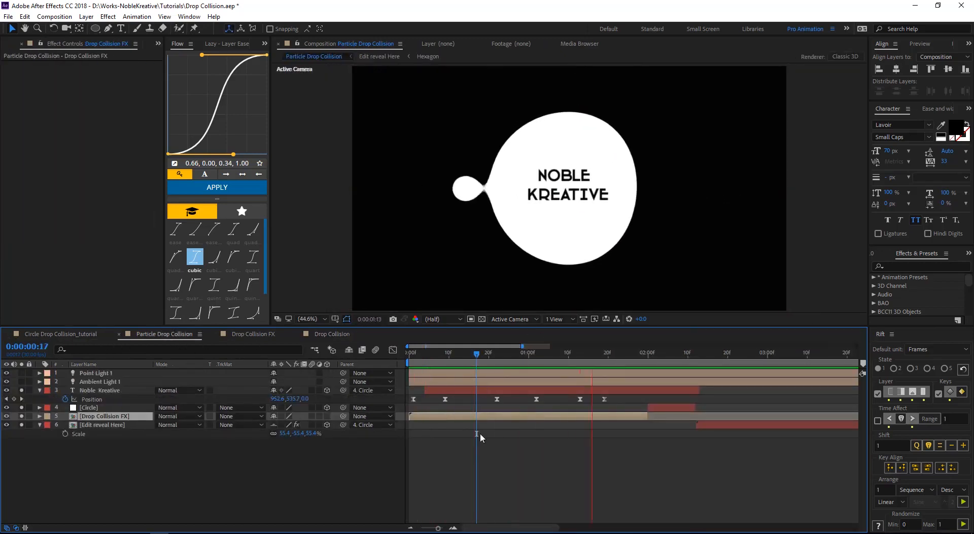